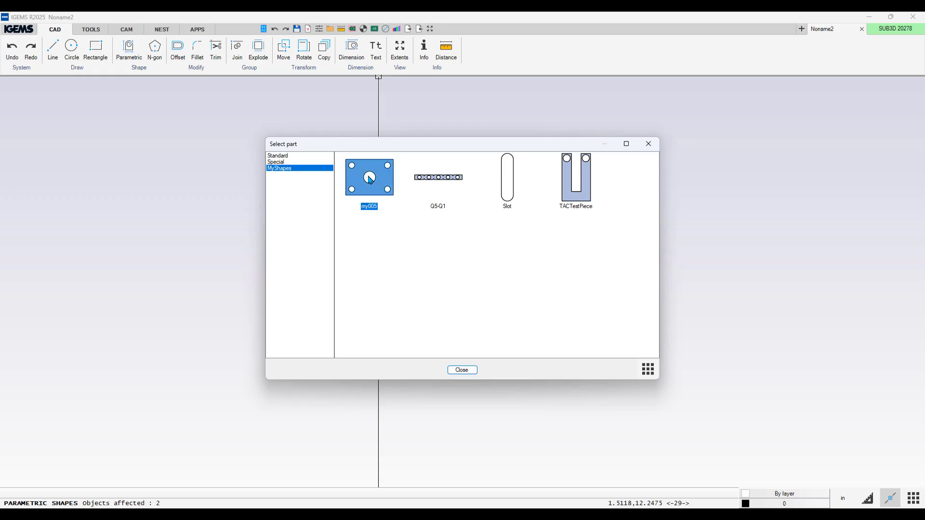
# Step: Insert the my005 parametric plate from MyShapes onto the drawing with its default dimensions
pyautogui.doubleClick(369, 191)
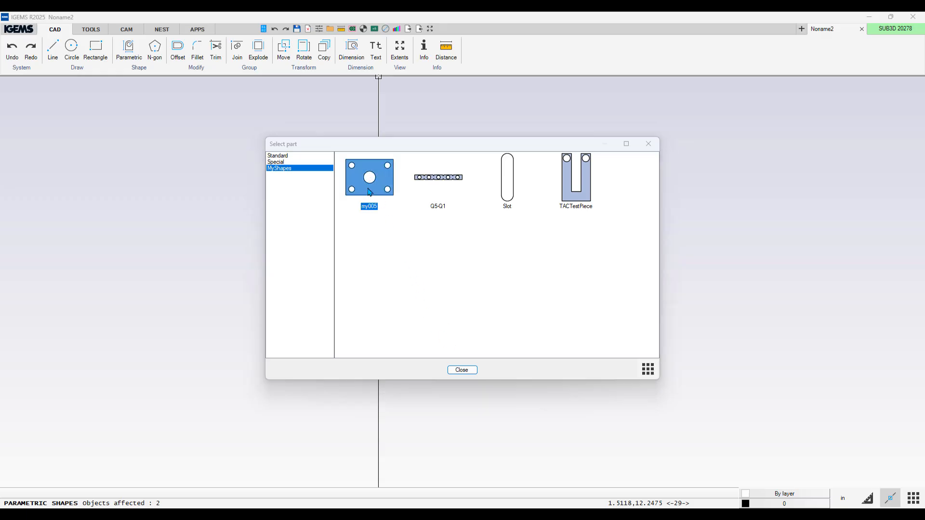
pyautogui.click(300, 381)
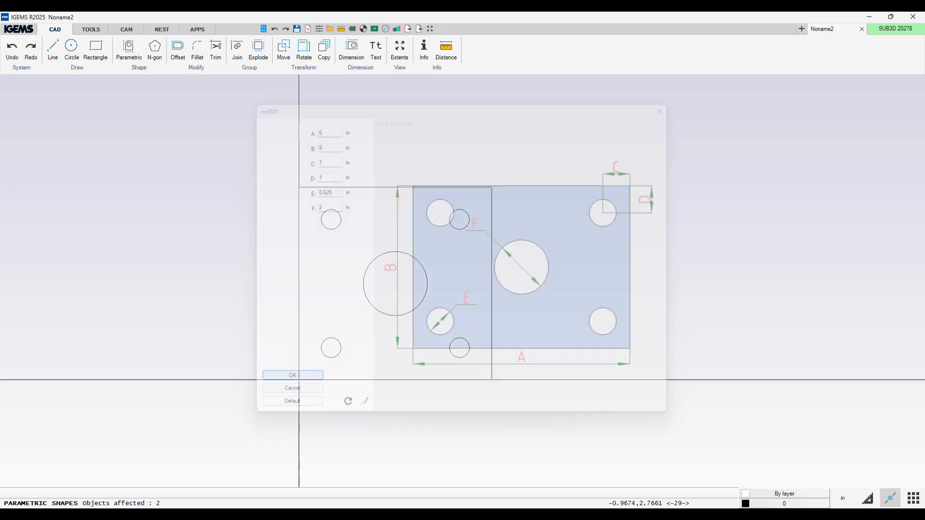
pyautogui.click(462, 371)
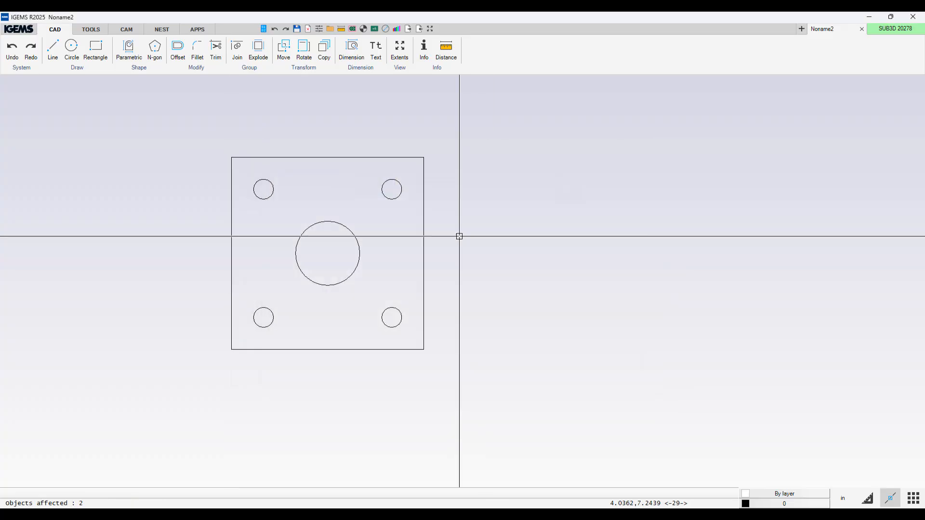
# Step: Select the X-1530 R2 machine with 14-40 55K cutting parameters and Mild Steel Standard 0.250 material
pyautogui.click(127, 30)
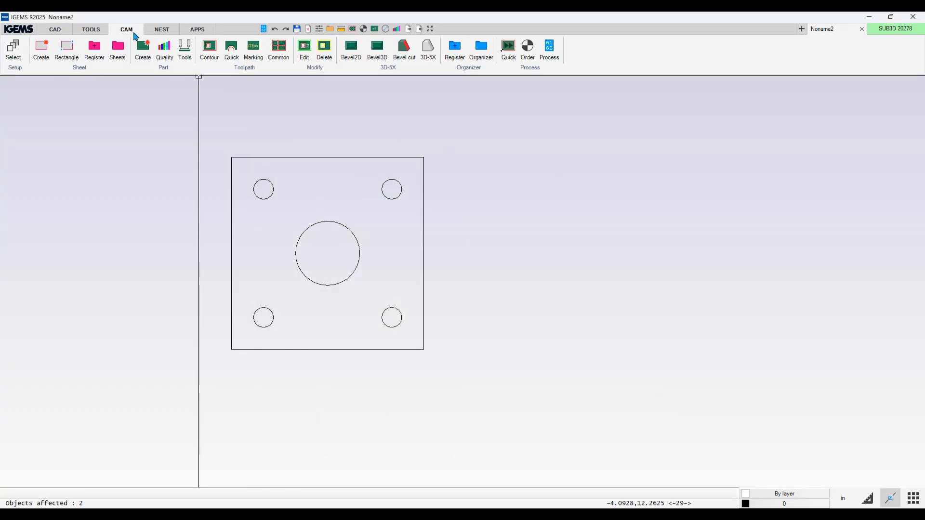
pyautogui.click(14, 51)
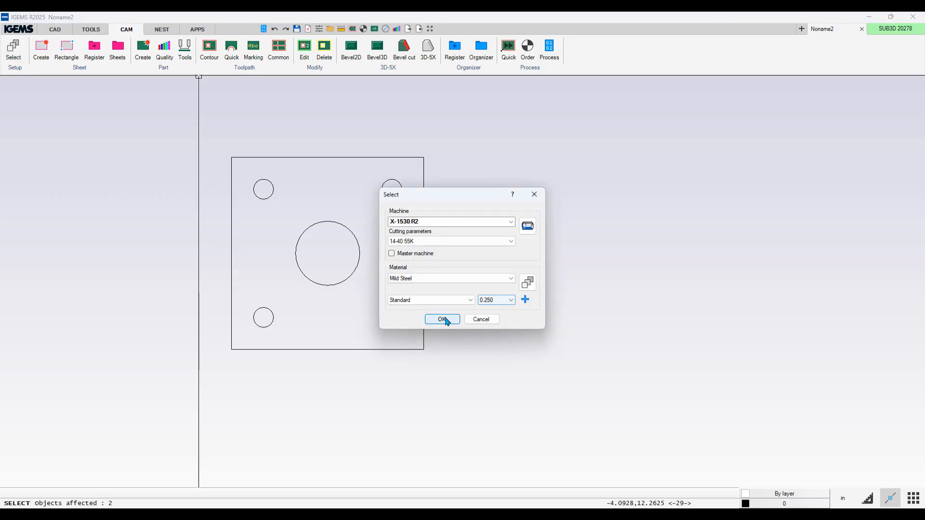
pyautogui.click(442, 320)
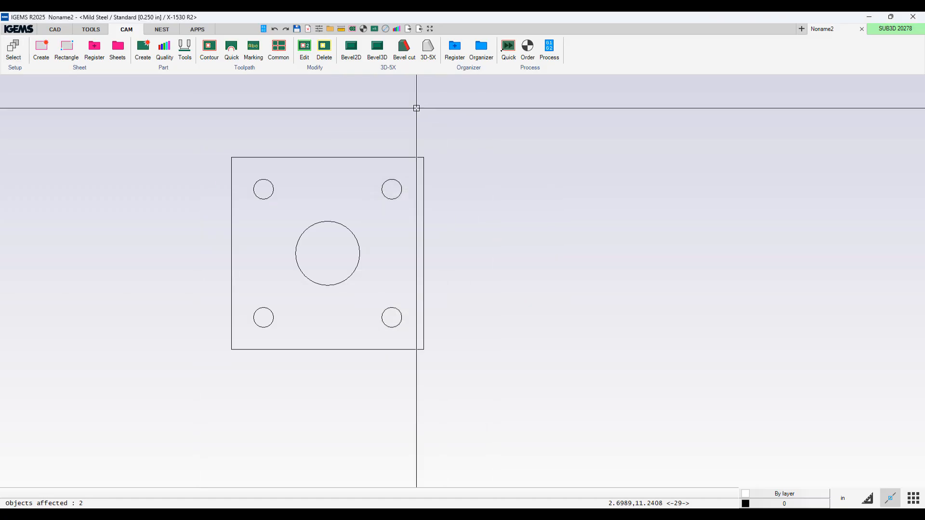
# Step: Create a part from the whole plate geometry with the default part settings
pyautogui.click(143, 48)
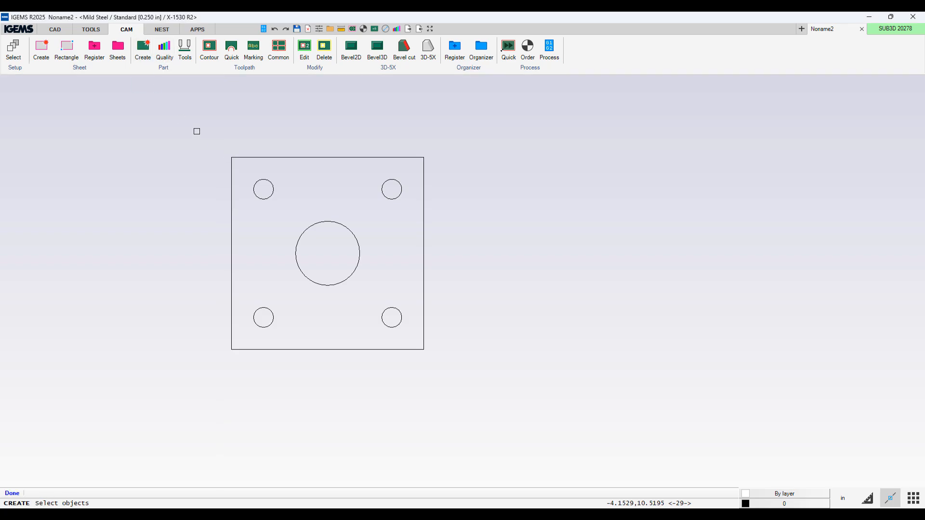
pyautogui.click(197, 131)
pyautogui.click(500, 417)
pyautogui.rightClick(500, 417)
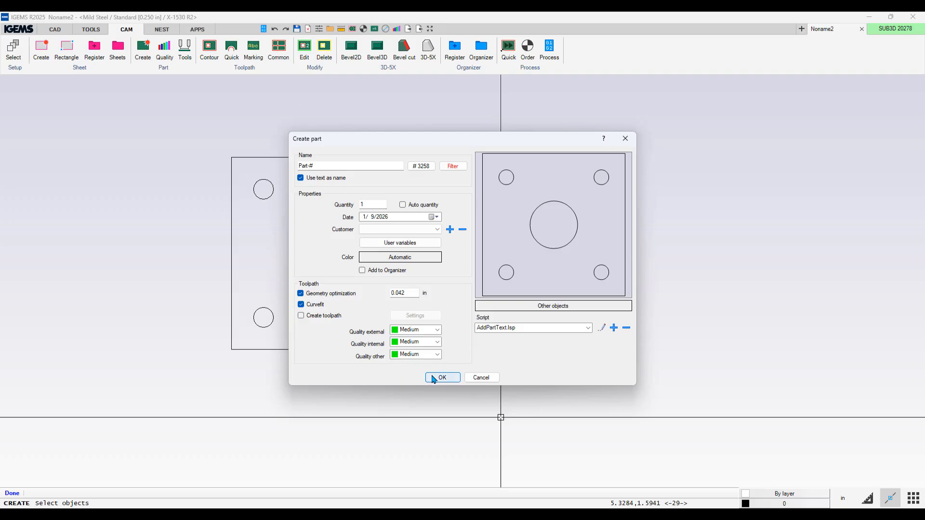
pyautogui.click(433, 378)
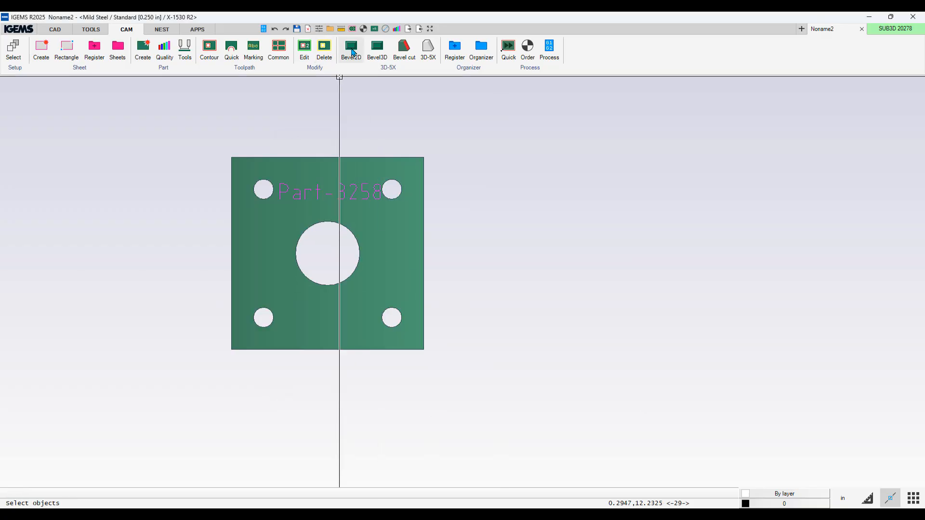
# Step: Start a 2D bevel at 0.25 in thickness and choose the single 45° bevel type
pyautogui.click(352, 52)
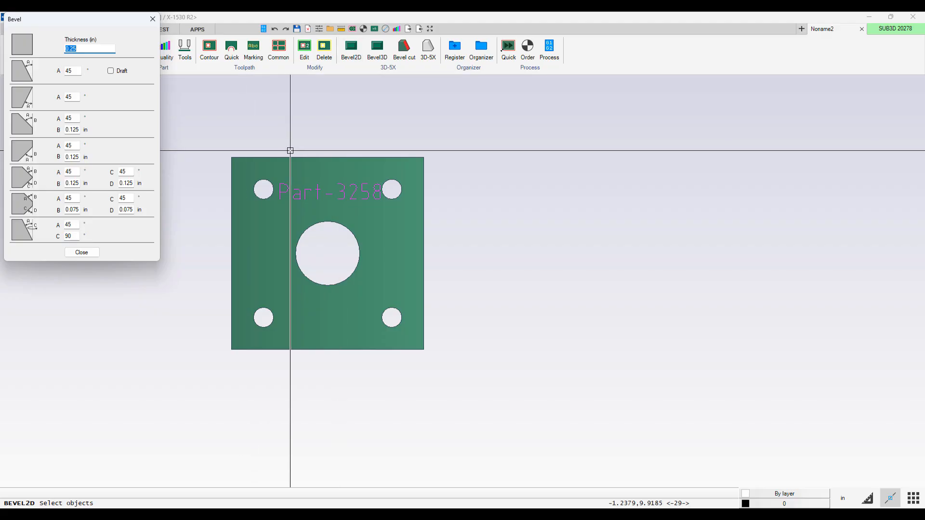
pyautogui.moveTo(88, 21); pyautogui.dragTo(287, 145)
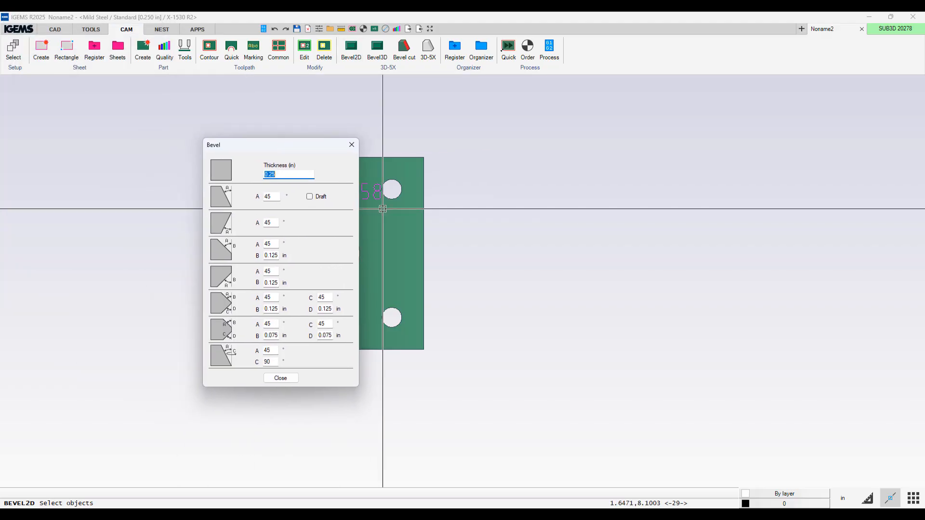
pyautogui.moveTo(417, 224); pyautogui.dragTo(566, 233, button='middle')
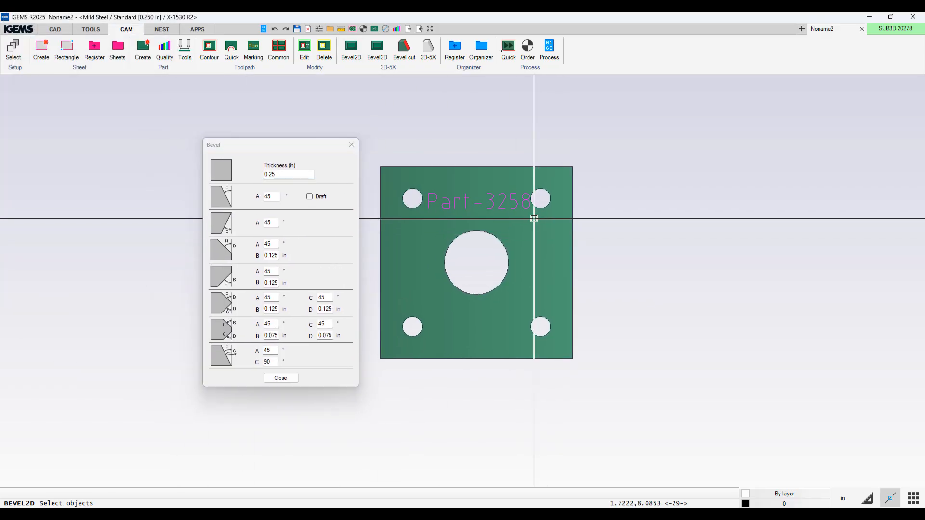
pyautogui.click(288, 204)
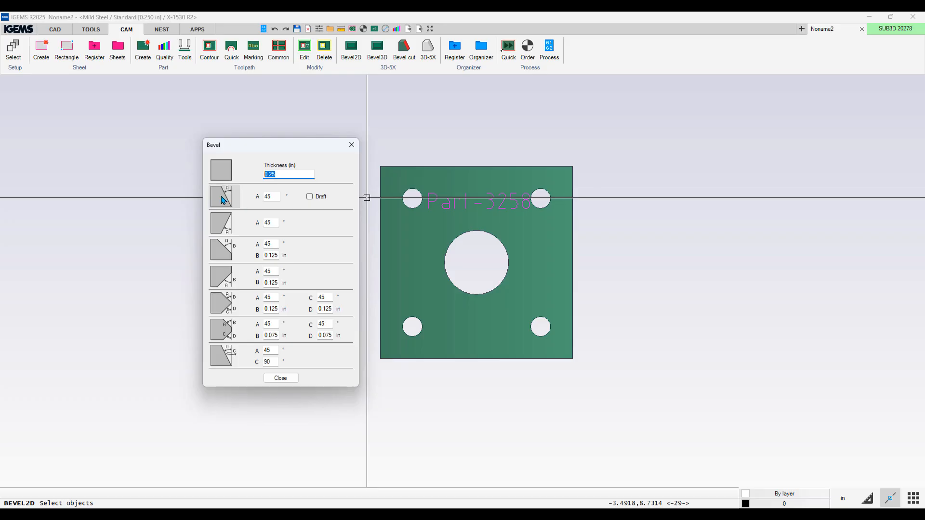
pyautogui.click(223, 200)
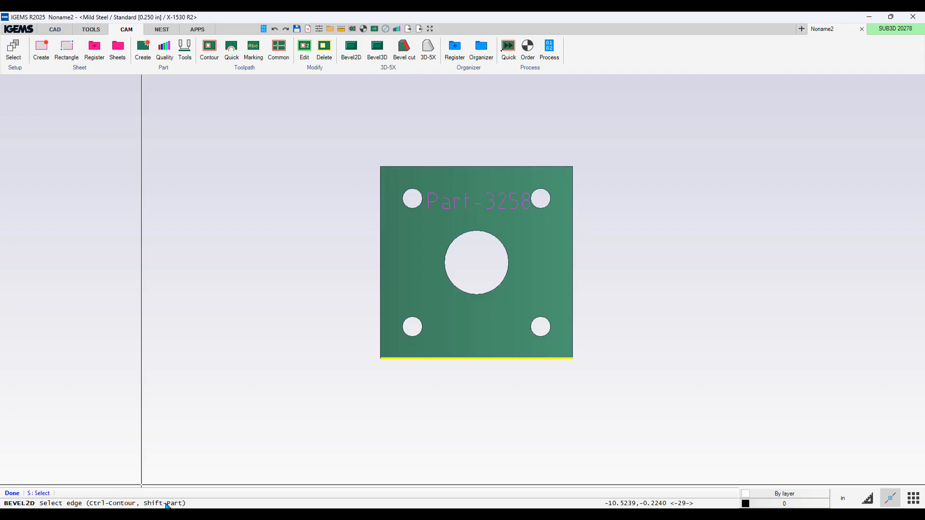
# Step: Apply the 45° bevel to the upper half of the top-left hole's edge
pyautogui.scroll(2, 408, 235)
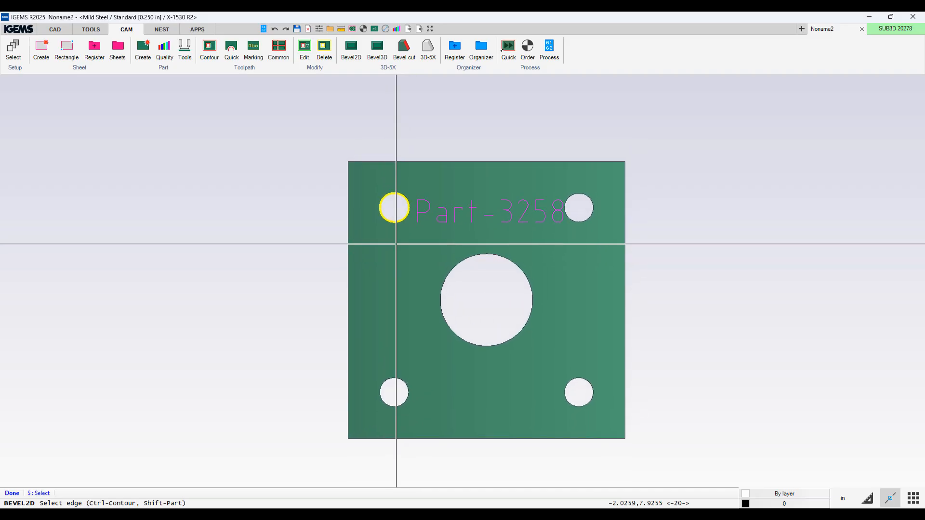
pyautogui.scroll(1, 396, 241)
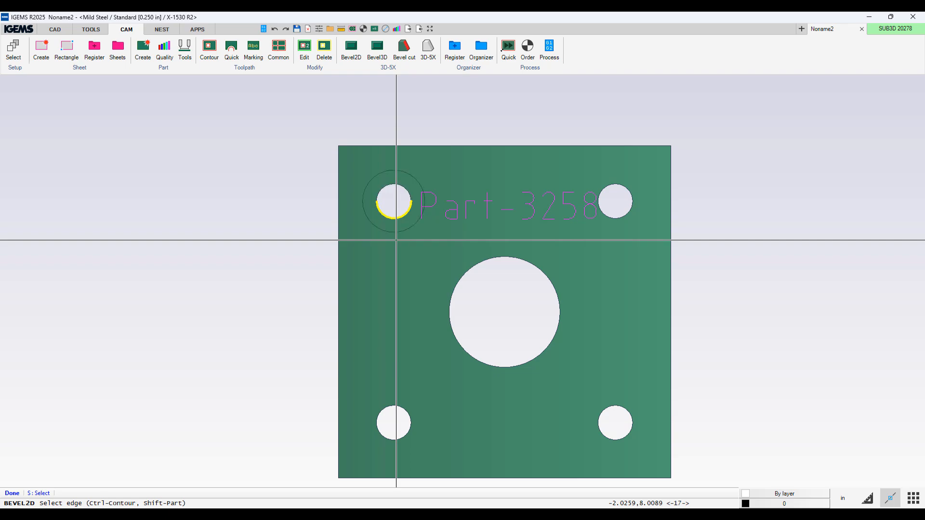
pyautogui.scroll(4, 371, 186)
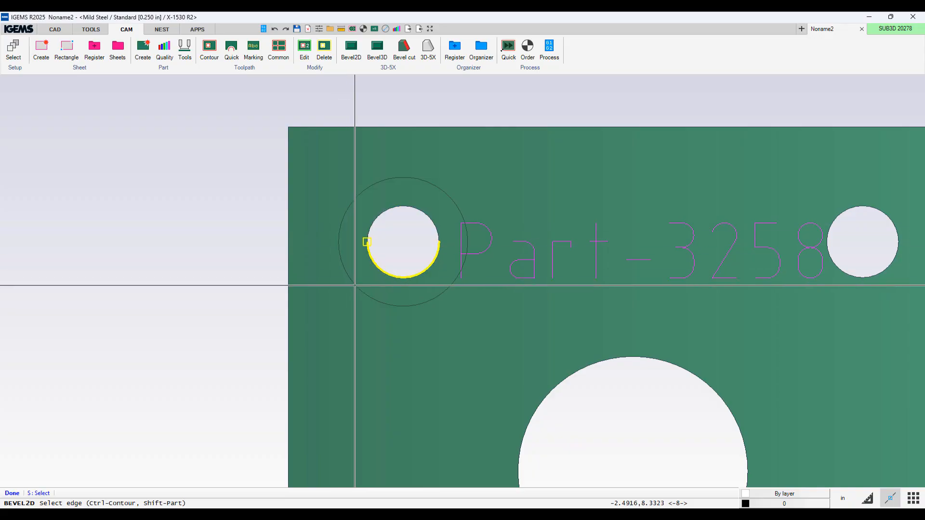
pyautogui.scroll(5, 393, 179)
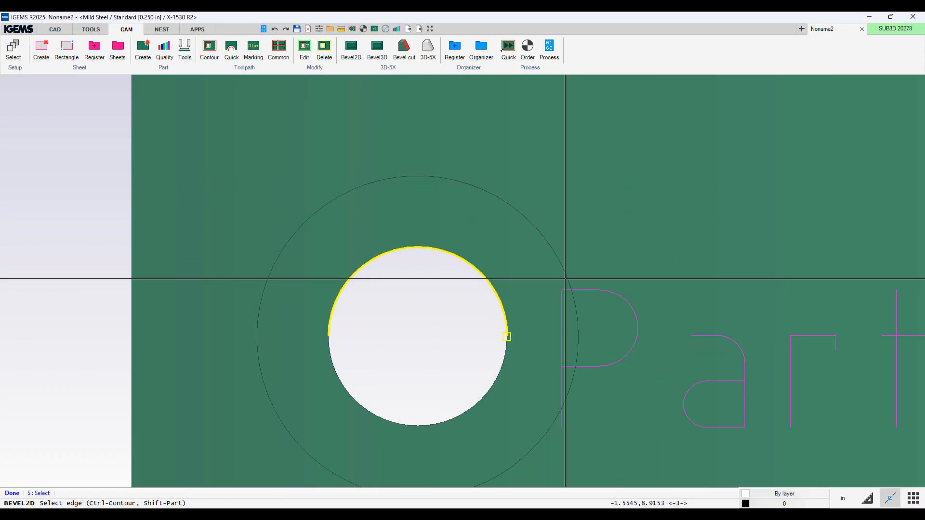
pyautogui.scroll(-1, 263, 300)
pyautogui.scroll(-4, 263, 300)
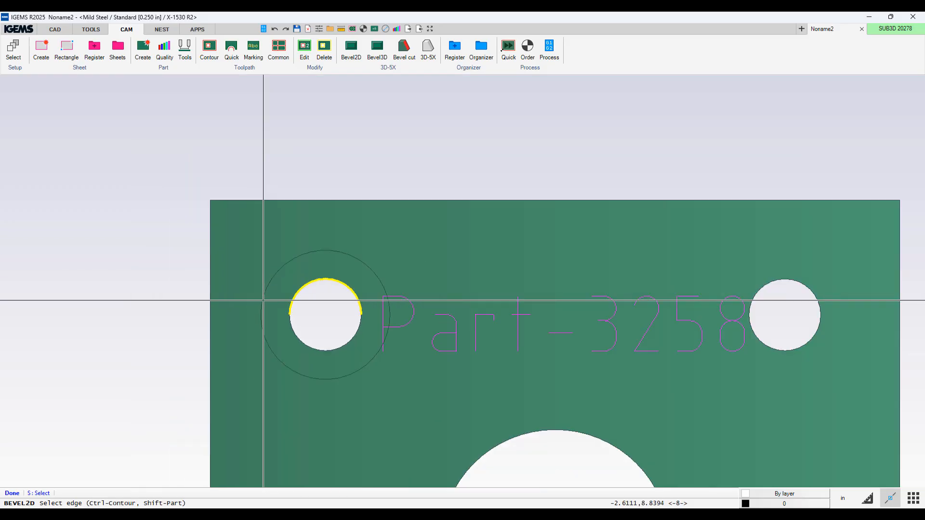
pyautogui.click(264, 299)
# Step: Choose the plain no-bevel type and apply it to the lower half of the top-left hole
pyautogui.click(223, 196)
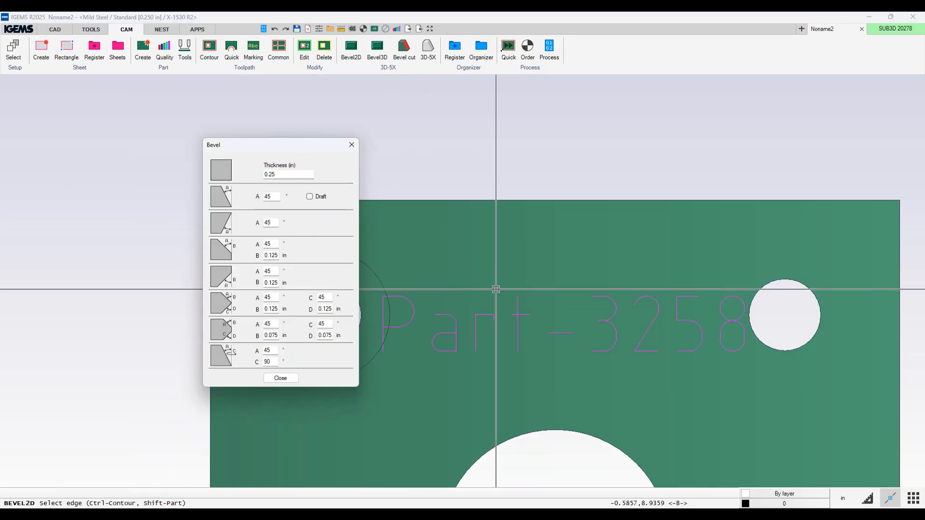
pyautogui.scroll(-2, 554, 253)
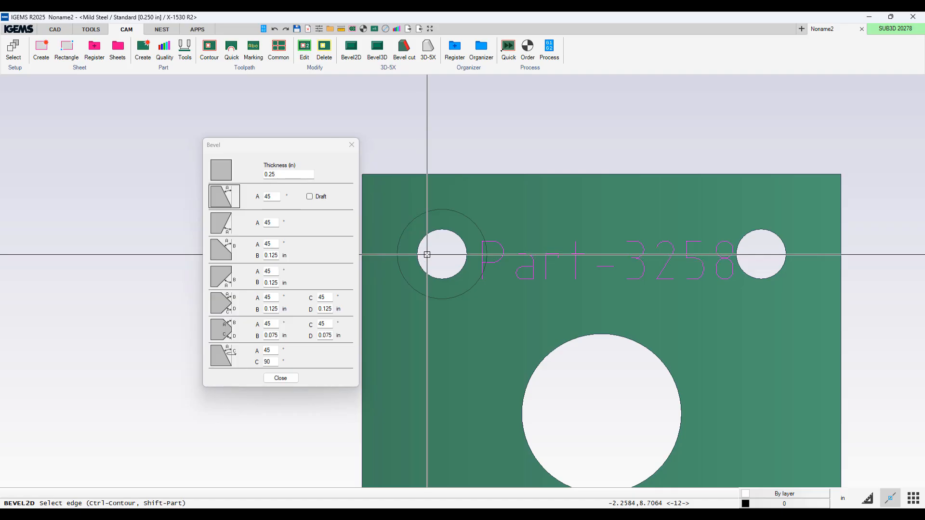
pyautogui.click(226, 175)
pyautogui.click(224, 172)
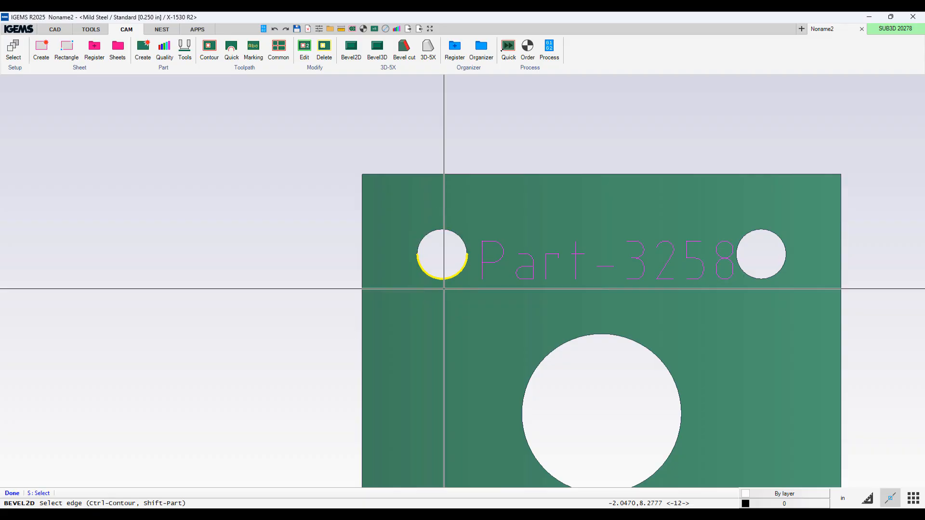
pyautogui.click(443, 289)
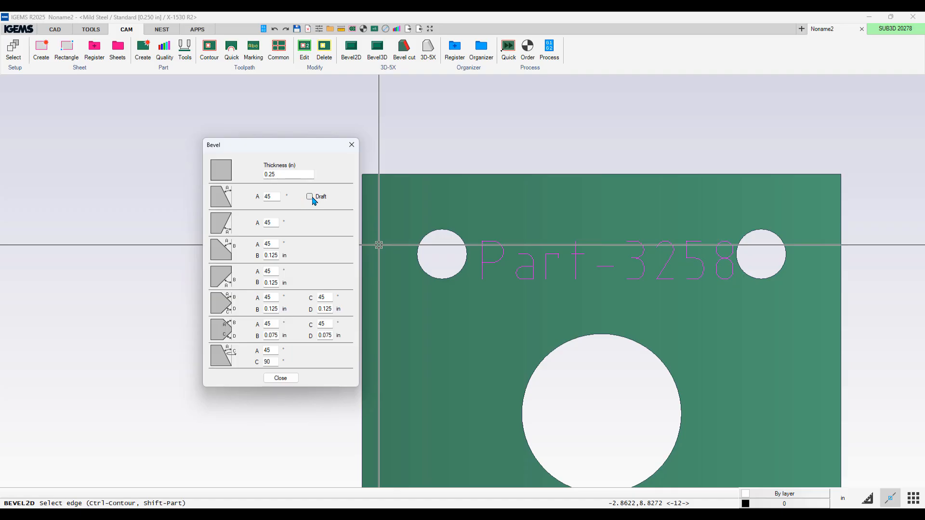
# Step: Apply the single 45° bevel to the full contour of the top-left hole
pyautogui.click(227, 198)
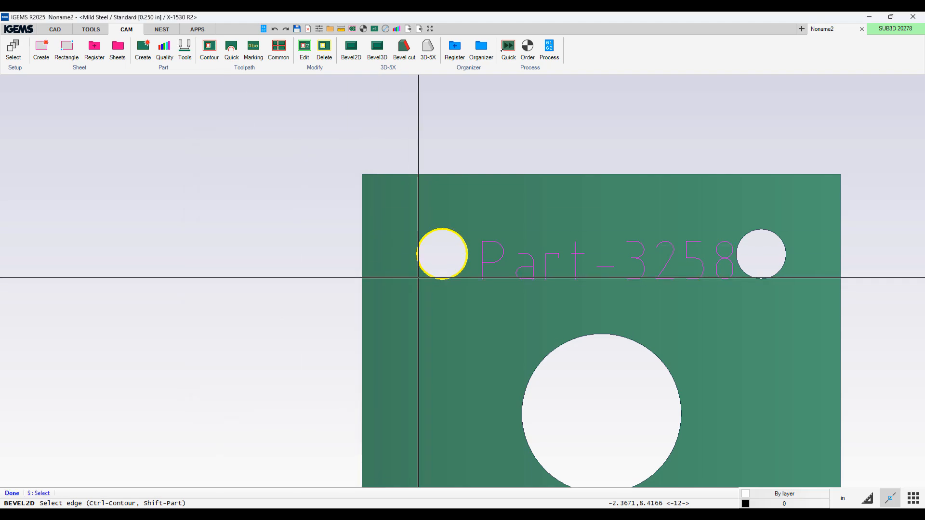
pyautogui.click(421, 275)
pyautogui.scroll(3, 421, 272)
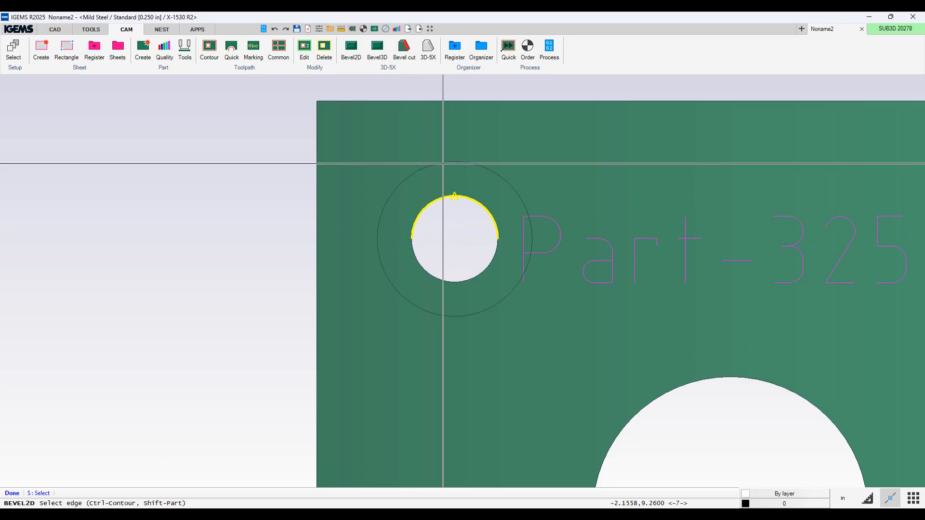
pyautogui.scroll(-2, 415, 208)
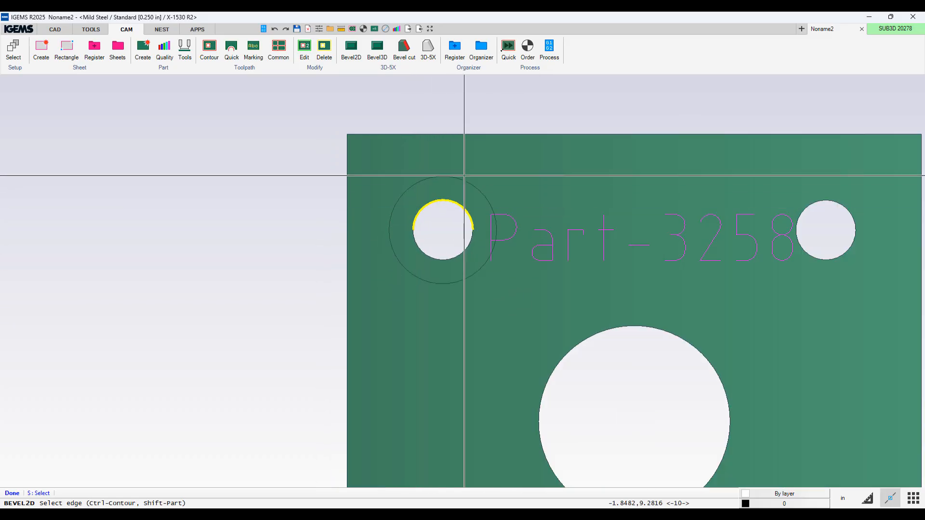
# Step: Choose the plain no-bevel type and apply it to the plate's top outer edge
pyautogui.keyDown('ctrl'); pyautogui.click(498, 144); pyautogui.keyUp('ctrl')
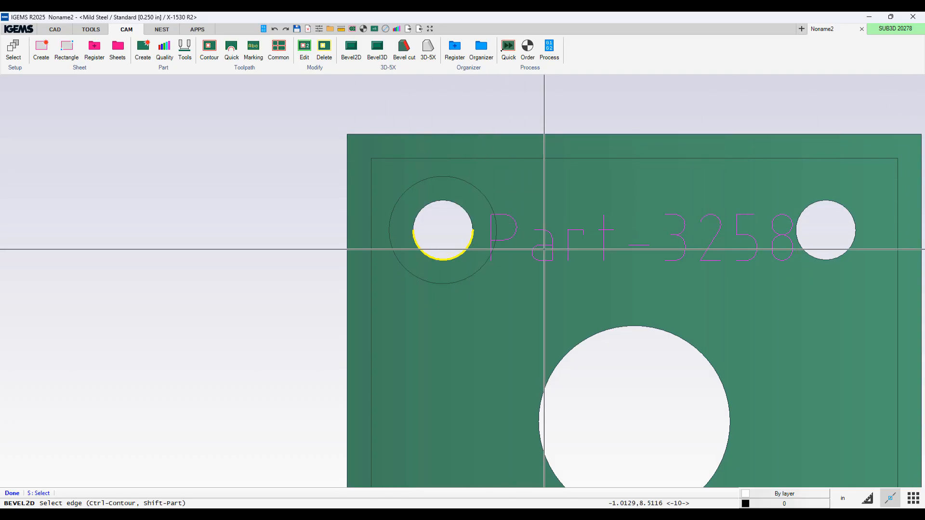
pyautogui.click(544, 249)
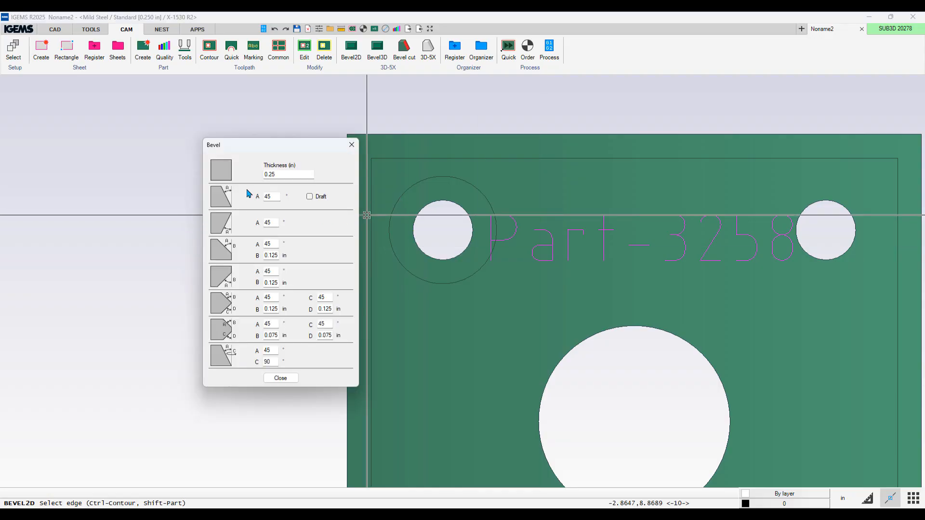
pyautogui.click(225, 171)
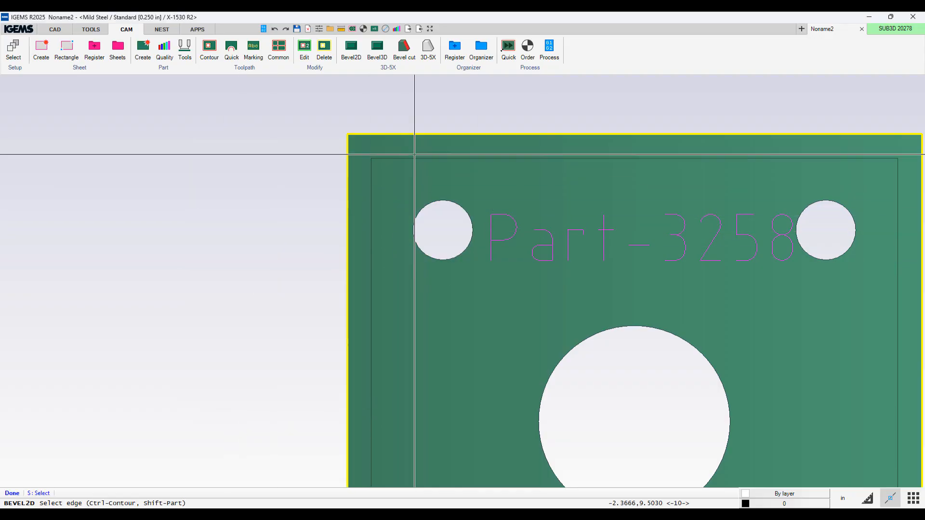
pyautogui.click(415, 139)
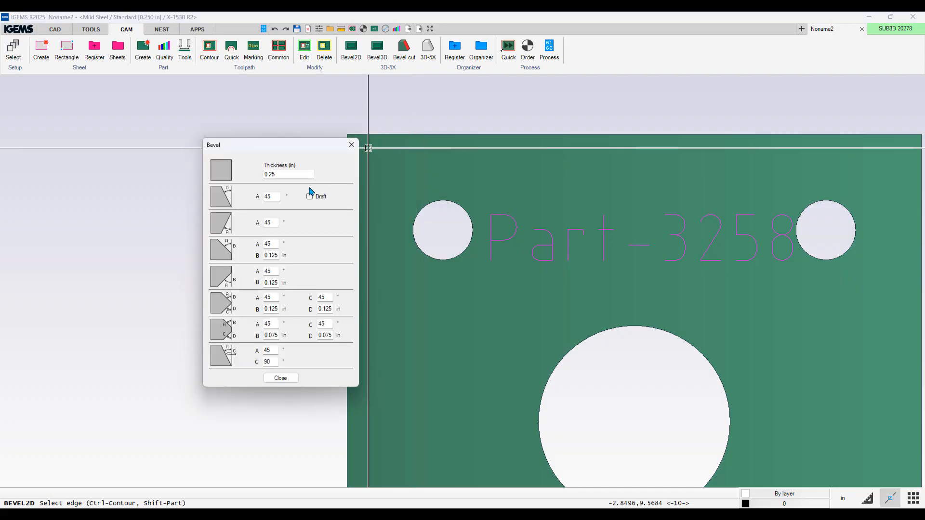
# Step: Pick the 45° bevel with Draft enabled and apply it along the plate's top outer edge
pyautogui.click(224, 199)
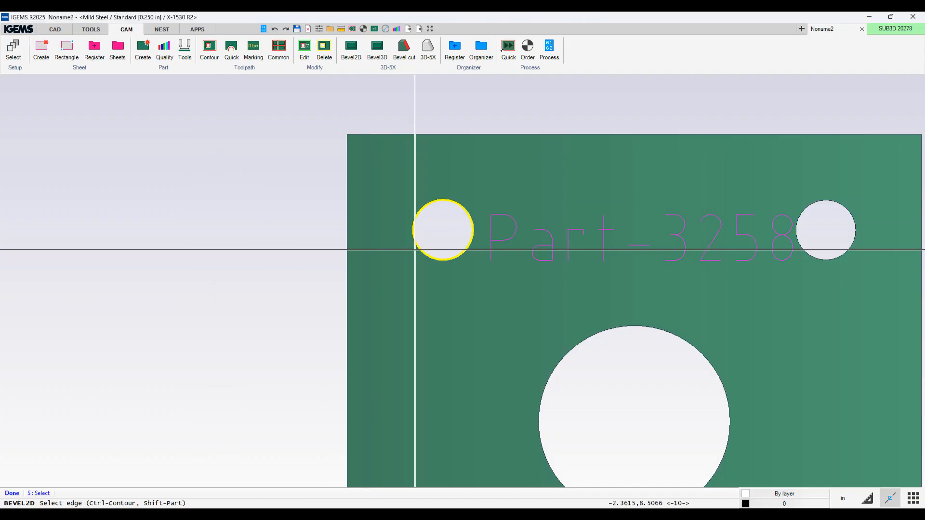
pyautogui.scroll(2, 454, 243)
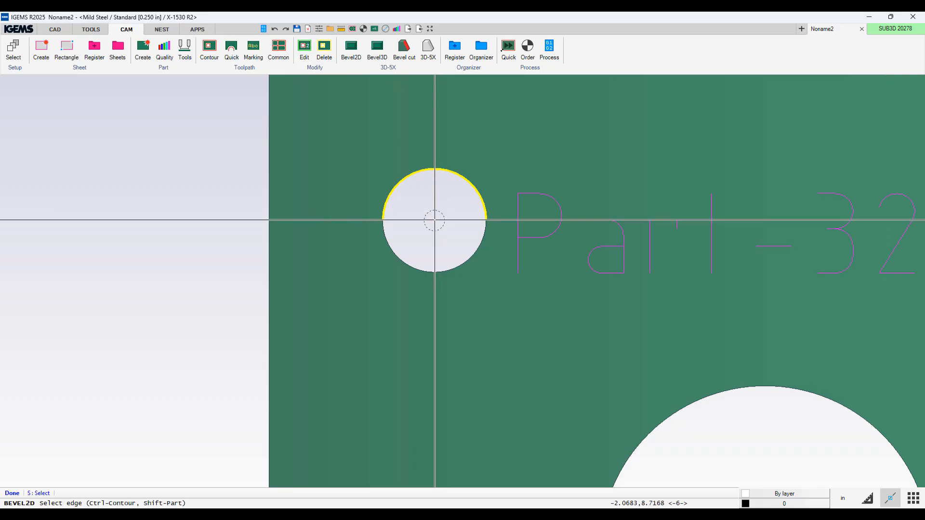
pyautogui.scroll(-2, 434, 220)
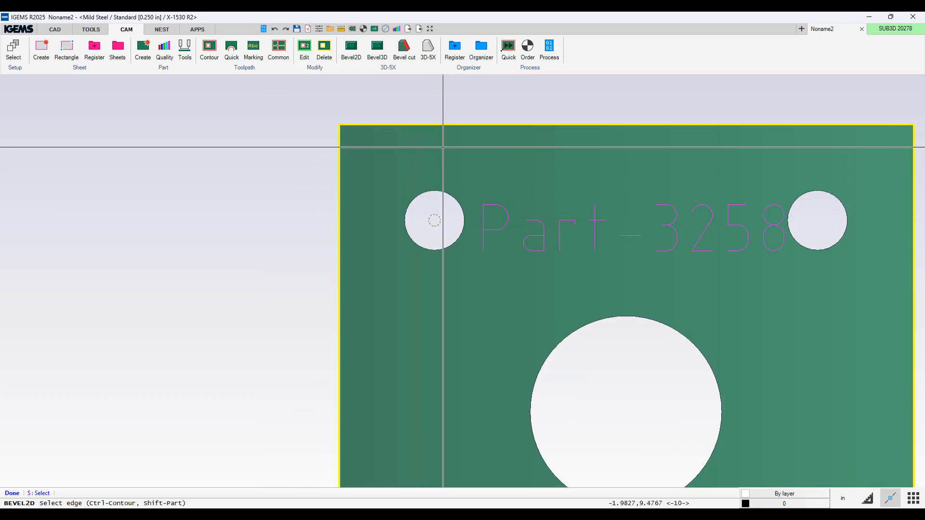
pyautogui.scroll(-2, 442, 147)
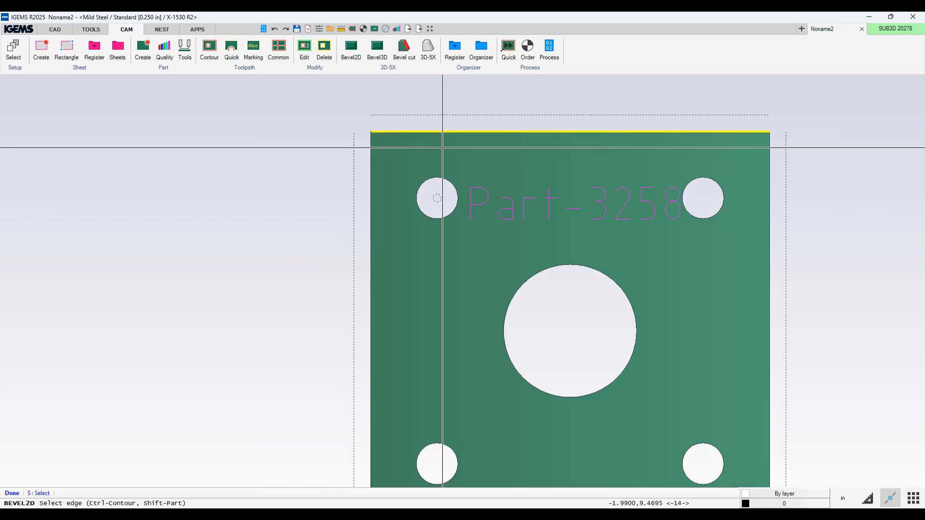
pyautogui.moveTo(442, 145); pyautogui.dragTo(376, 150, button='middle')
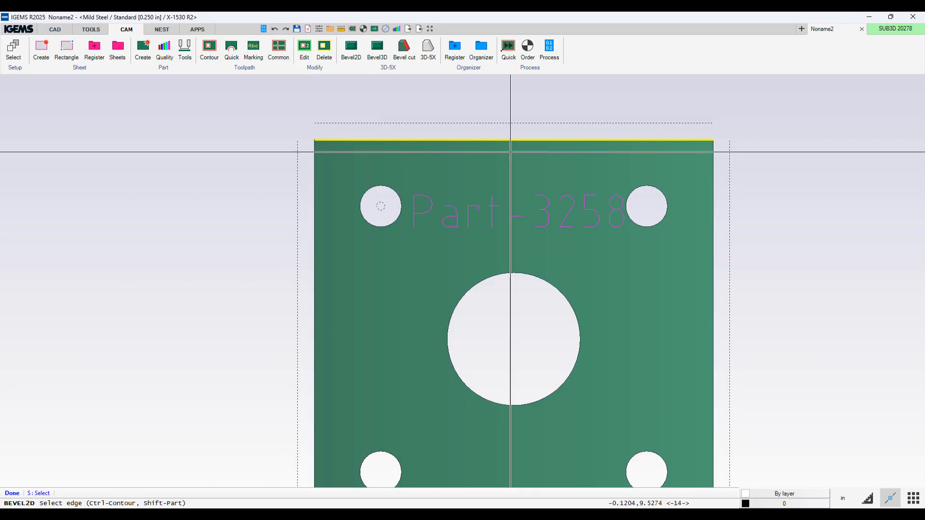
# Step: Zoom in to examine the bevels on the top-left hole and along the plate's top edge
pyautogui.scroll(3, 322, 129)
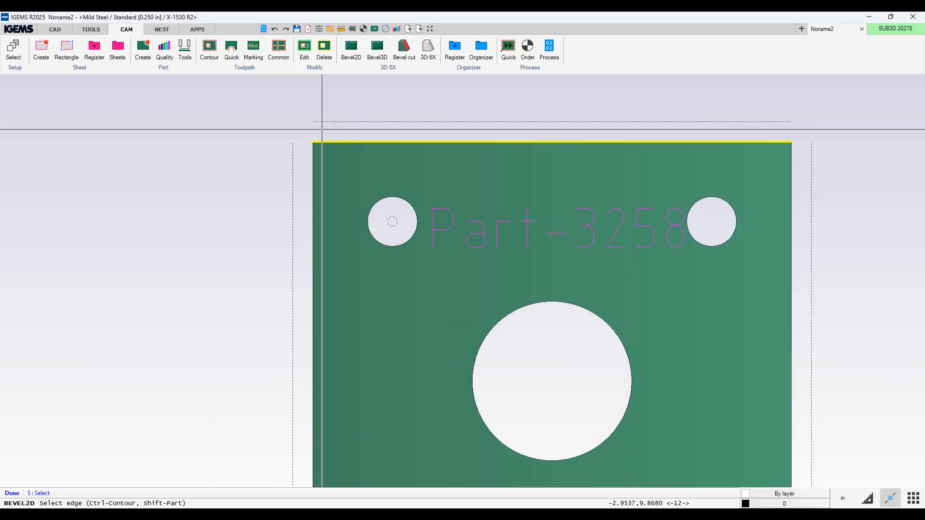
pyautogui.scroll(1, 321, 127)
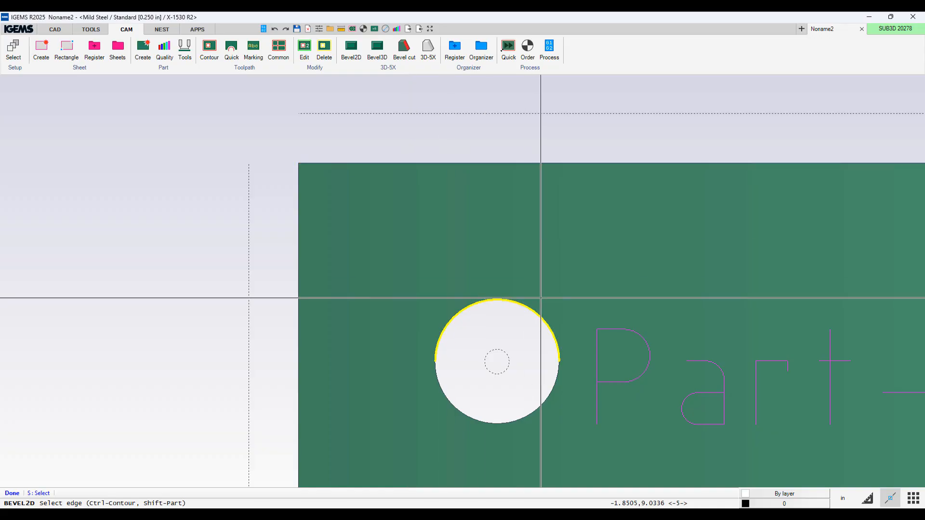
pyautogui.scroll(3, 510, 371)
pyautogui.scroll(-5, 482, 326)
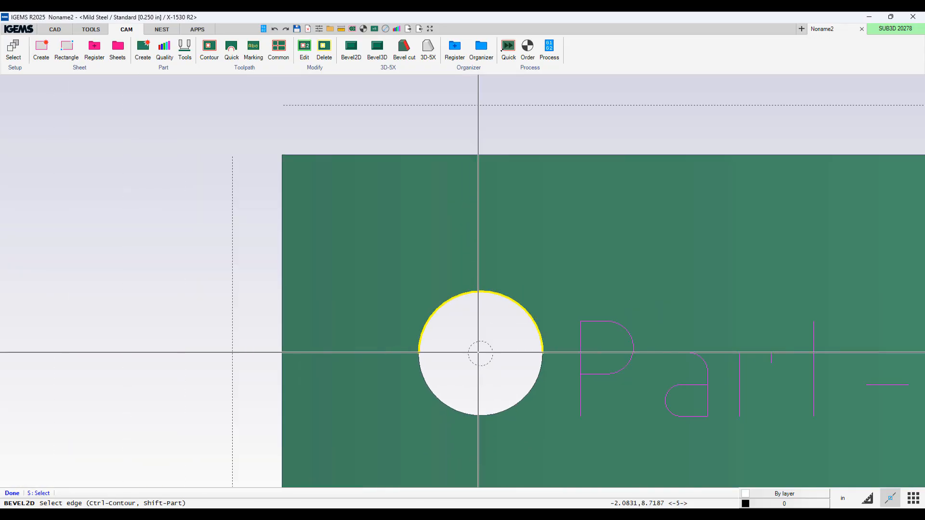
pyautogui.moveTo(478, 352); pyautogui.dragTo(421, 286, button='middle')
pyautogui.click(421, 286)
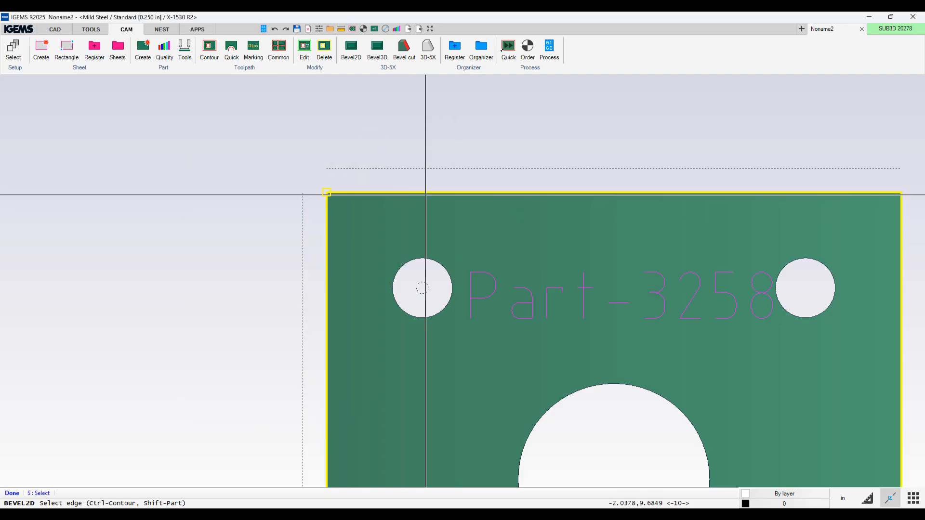
pyautogui.keyDown('ctrl'); pyautogui.click(426, 194); pyautogui.keyUp('ctrl')
pyautogui.moveTo(426, 235); pyautogui.dragTo(463, 132, button='middle')
# Step: Apply the plain 45° bevel to the bottom-left hole
pyautogui.click(380, 200)
pyautogui.scroll(-4, 463, 132)
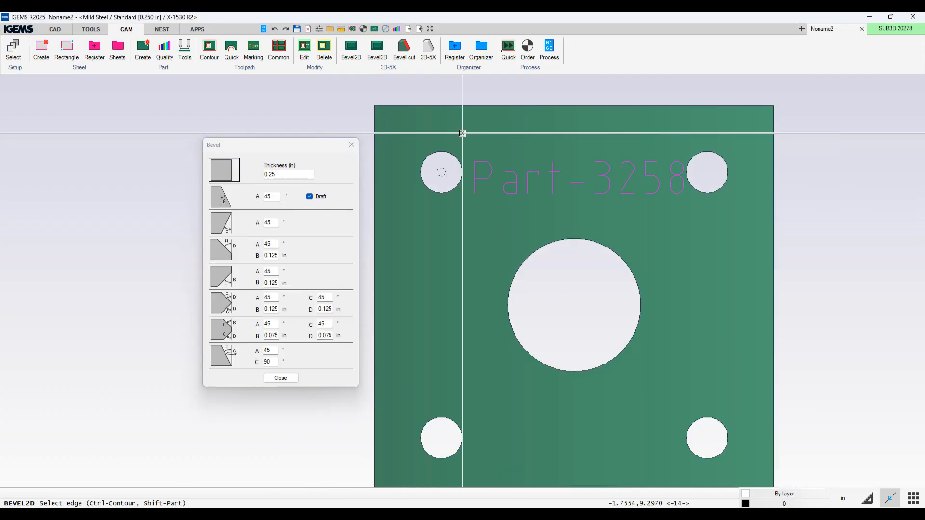
pyautogui.click(227, 225)
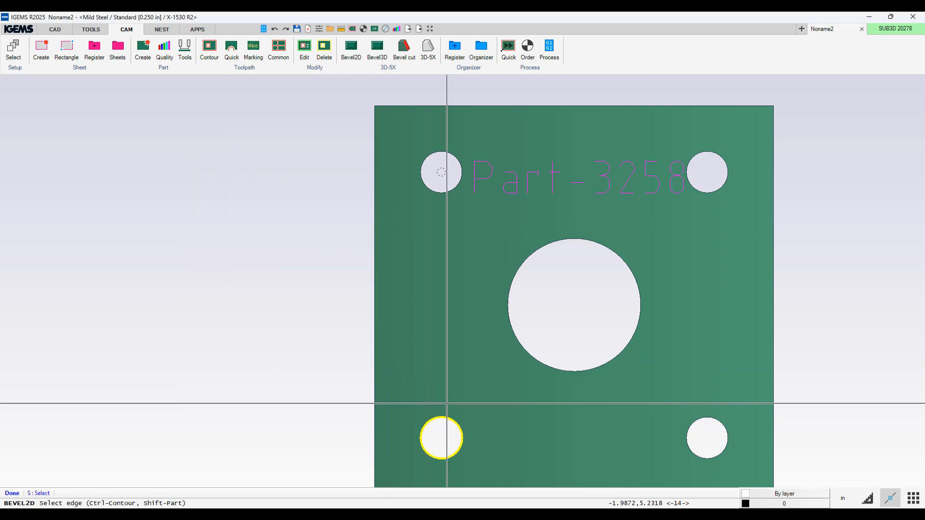
pyautogui.click(447, 403)
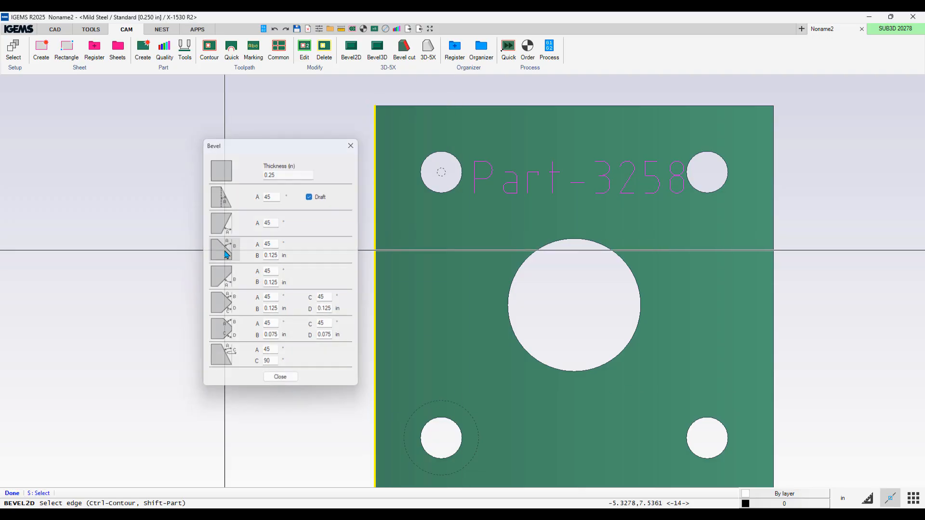
# Step: Apply the 45° bevel with 0.125 in land to the top-right hole
pyautogui.click(225, 254)
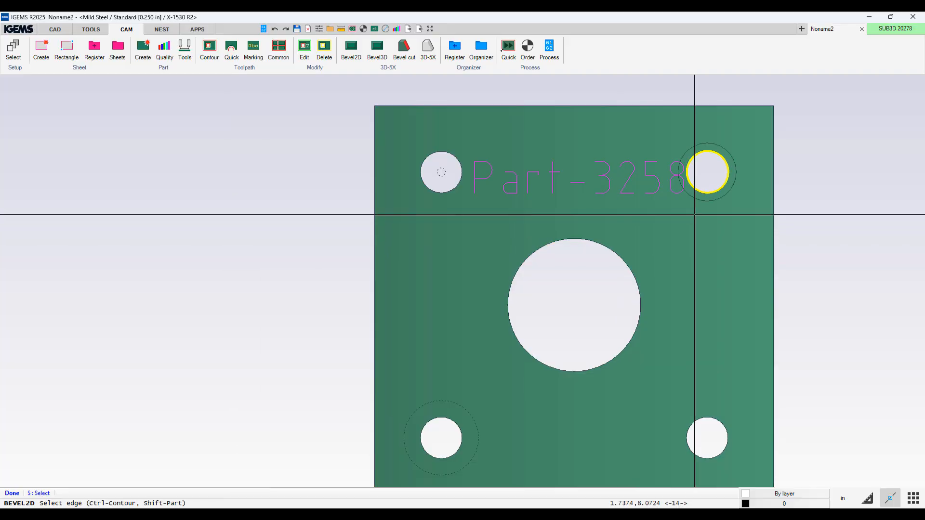
pyautogui.click(694, 215)
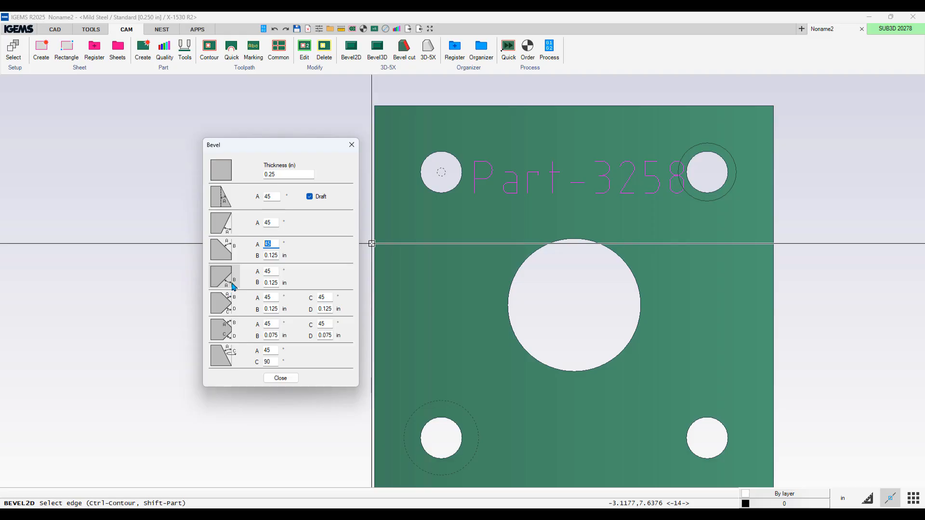
# Step: Set the fourth bevel type's B to 0.2 in and apply it to the bottom-right hole
pyautogui.click(278, 283)
pyautogui.click(225, 274)
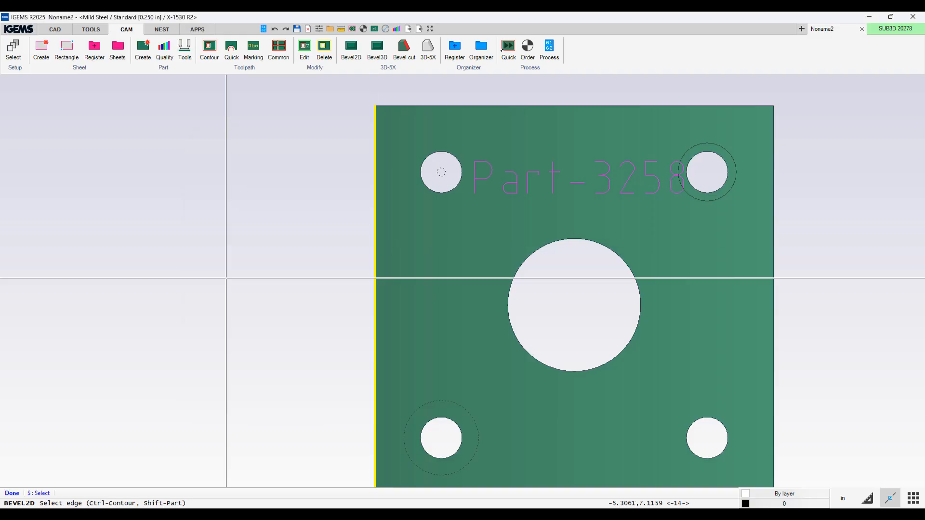
pyautogui.click(702, 410)
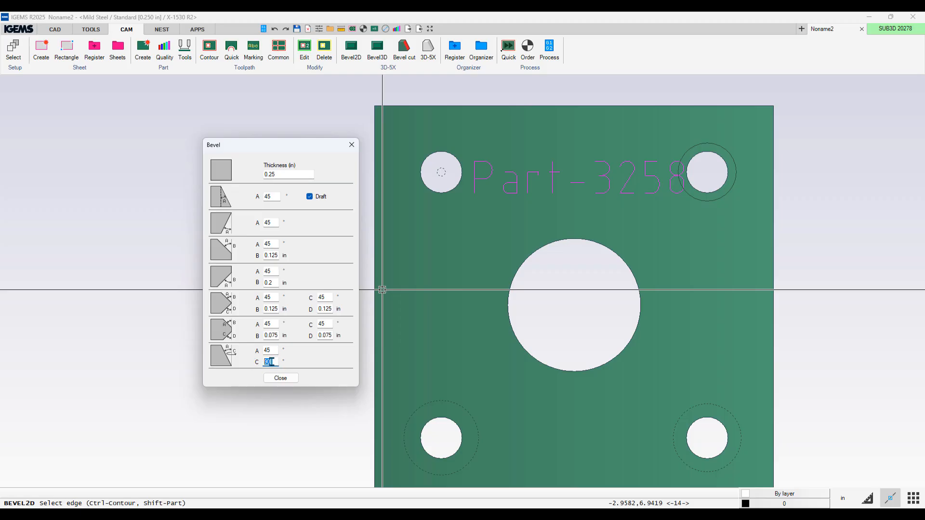
# Step: Set the last bevel type's C angle to 0° and apply it to the large centre hole
pyautogui.click(264, 362)
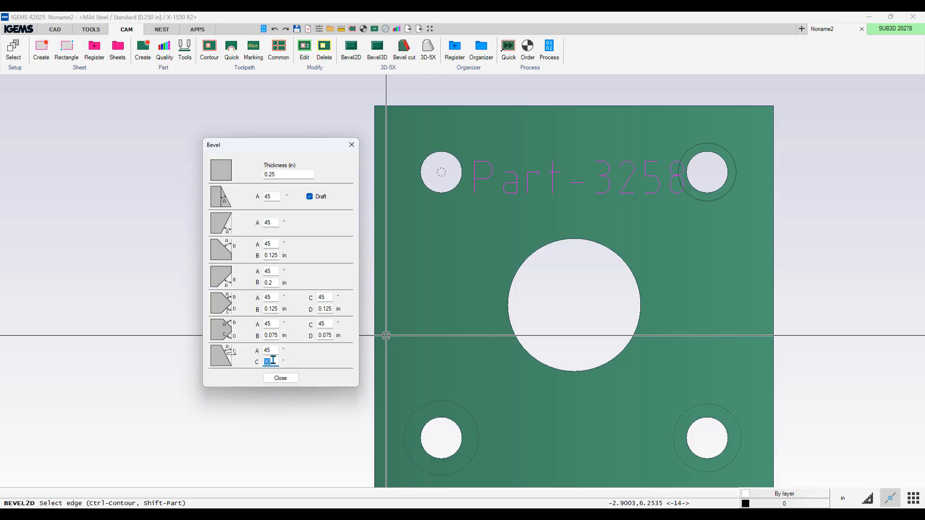
pyautogui.write('0')
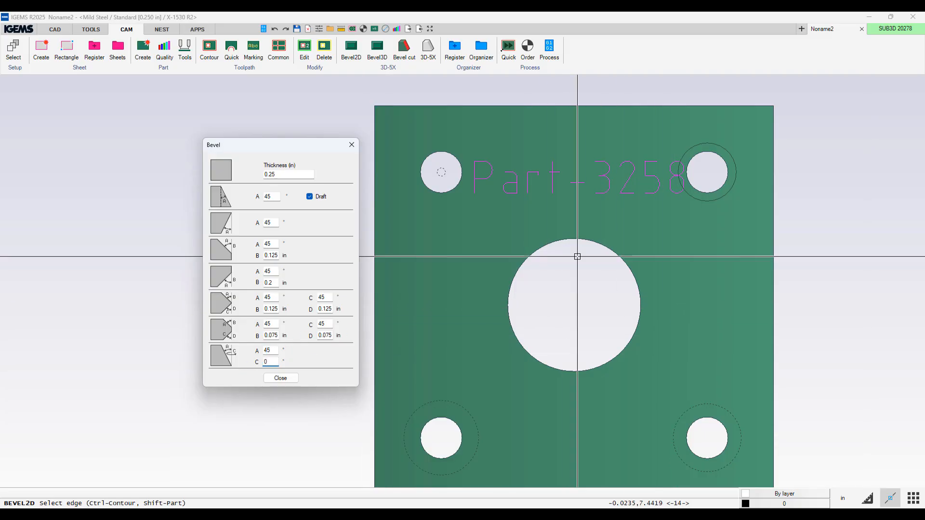
pyautogui.click(225, 357)
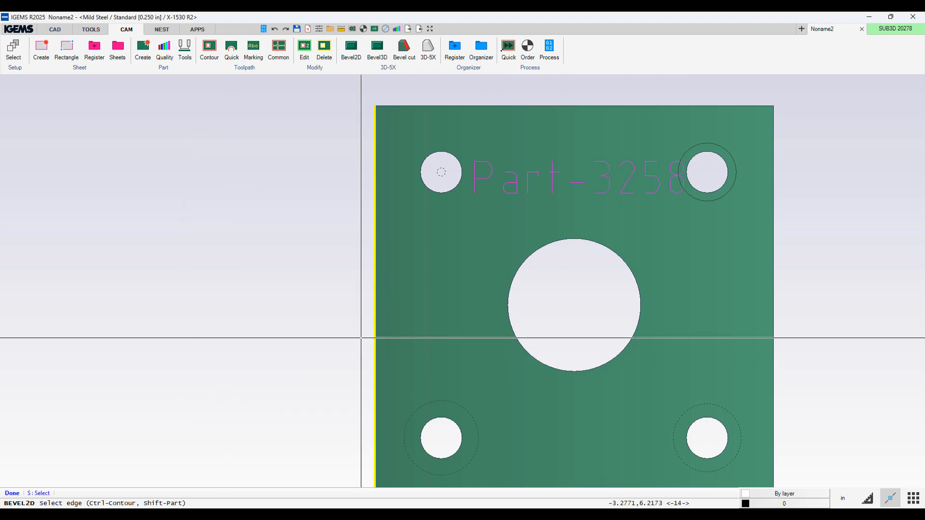
pyautogui.keyDown('ctrl'); pyautogui.click(571, 270); pyautogui.keyUp('ctrl')
pyautogui.scroll(1, 572, 269)
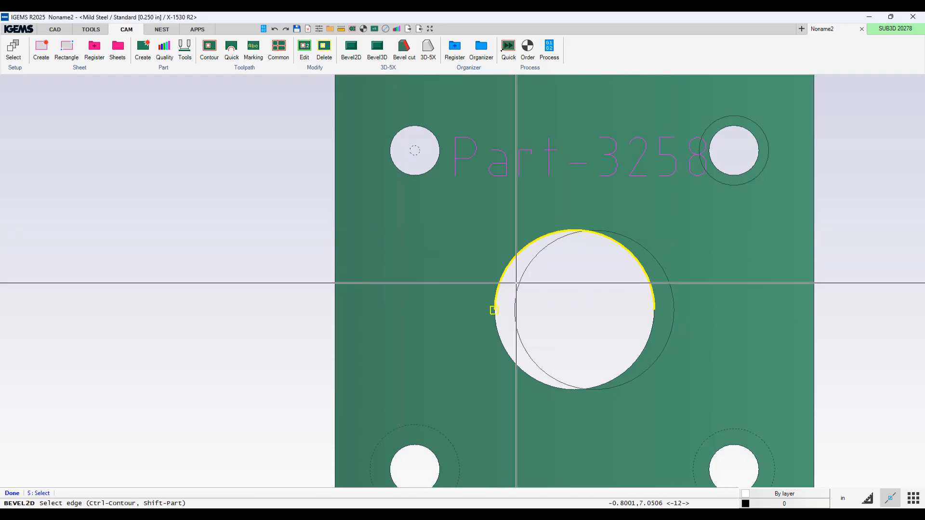
pyautogui.scroll(-2, 566, 333)
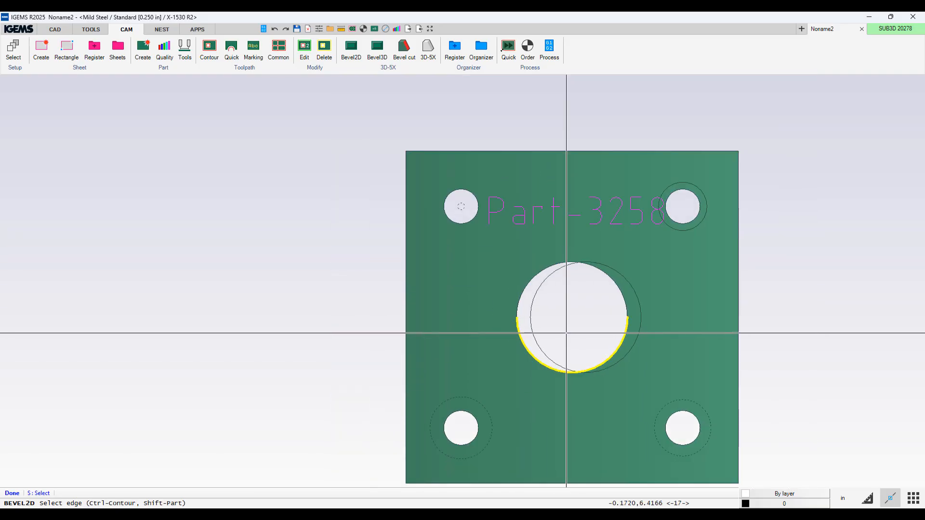
pyautogui.rightClick(566, 332)
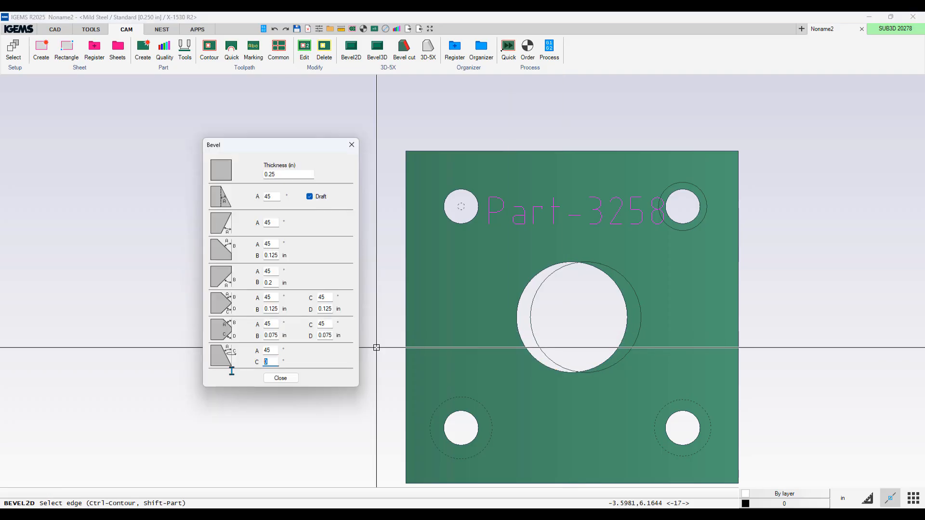
pyautogui.click(222, 358)
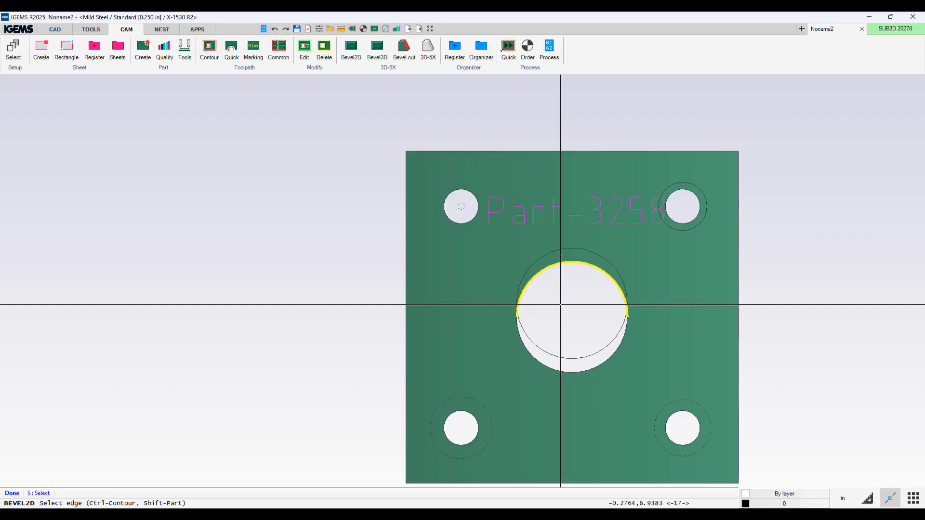
# Step: Reapply the last bevel type to the large centre hole with C set to 180°
pyautogui.rightClick(560, 304)
pyautogui.doubleClick(271, 361)
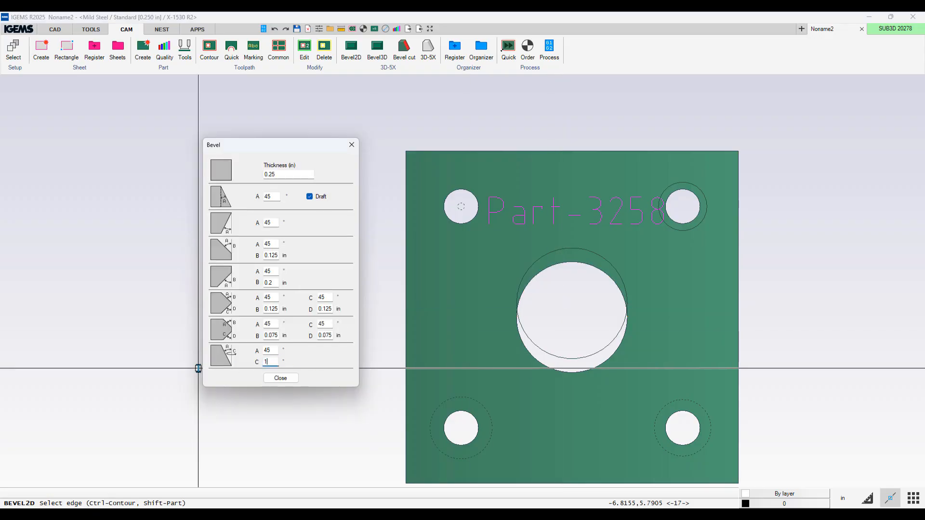
pyautogui.click(223, 356)
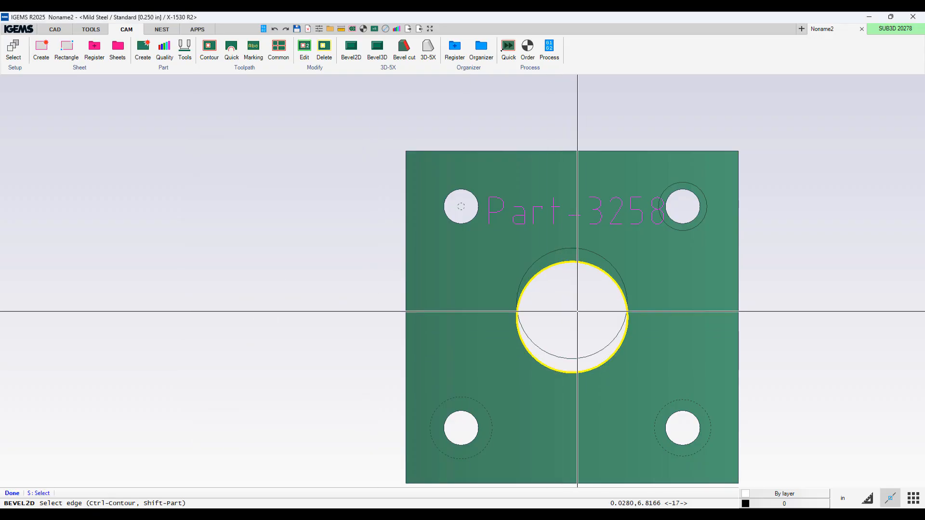
# Step: Reapply the last bevel type to the large centre hole with C set to -90°
pyautogui.rightClick(602, 312)
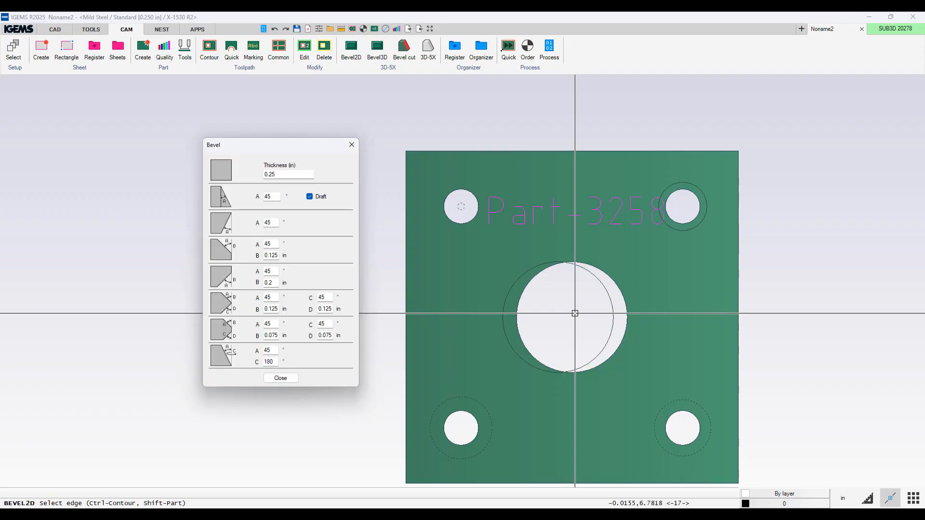
pyautogui.doubleClick(277, 361)
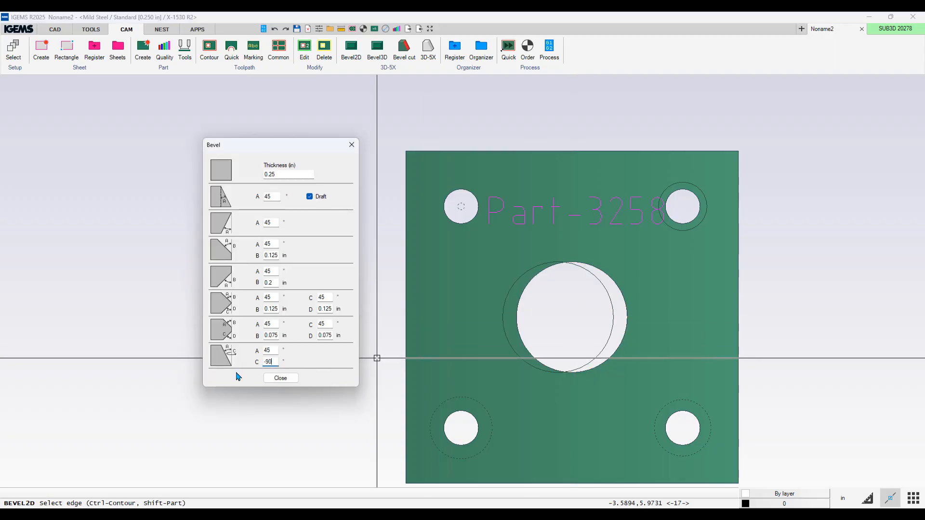
pyautogui.write('-90')
pyautogui.click(222, 356)
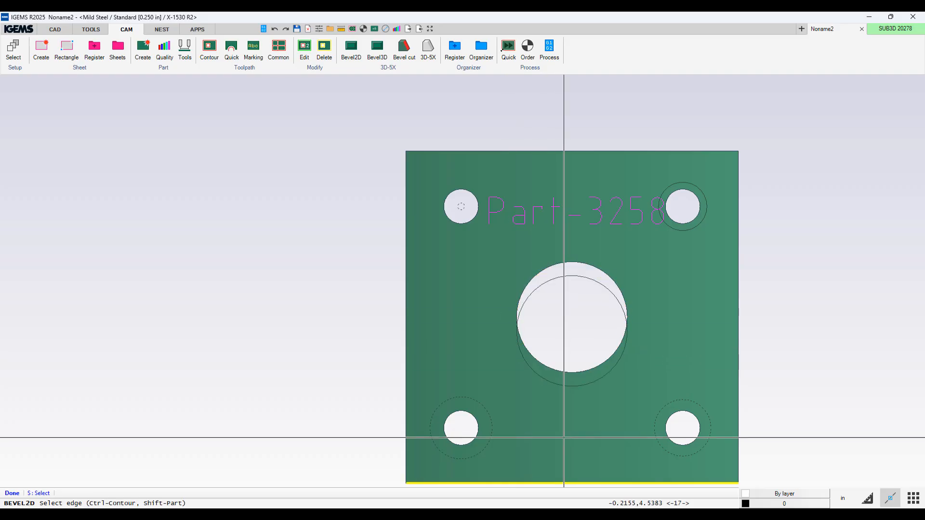
# Step: Apply the 45° bevel with 0.125 in land to the plate's remaining outer edges and close the Bevel dialog
pyautogui.click(565, 412)
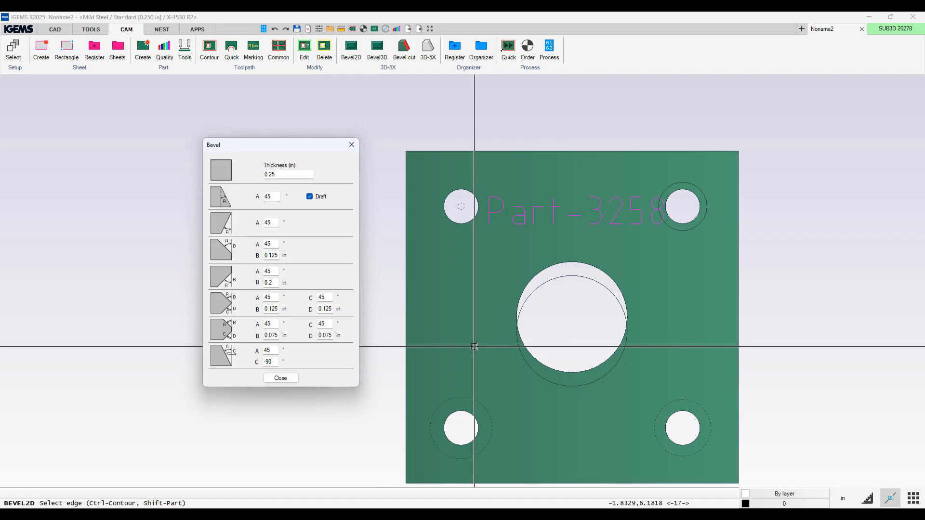
pyautogui.click(224, 250)
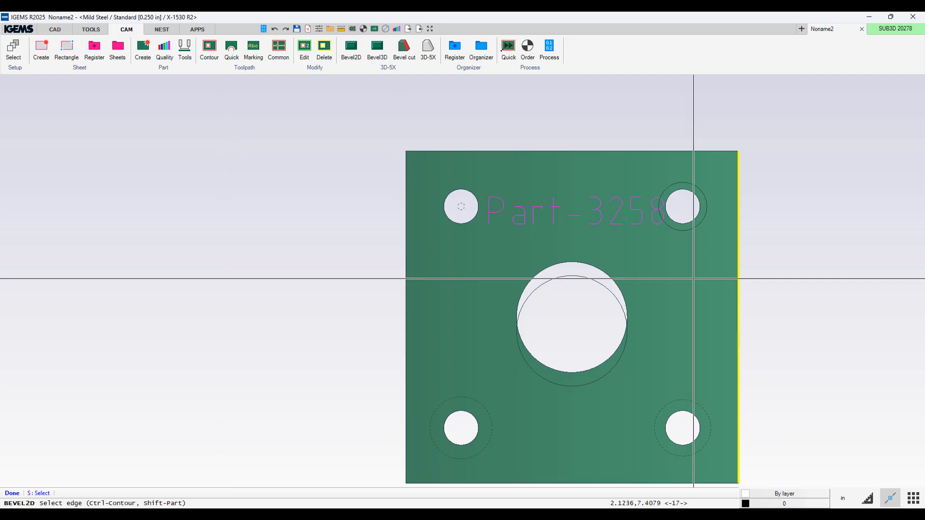
pyautogui.click(750, 360)
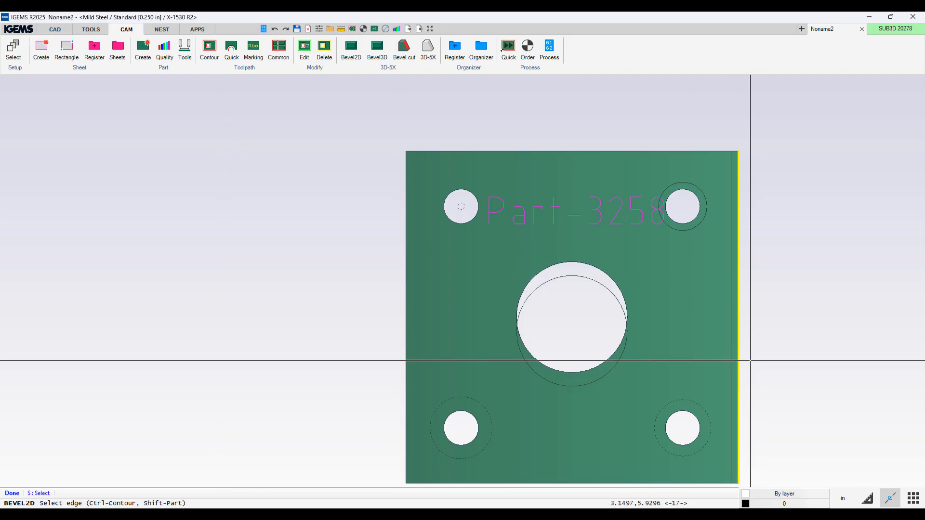
pyautogui.click(659, 135)
pyautogui.rightClick(658, 135)
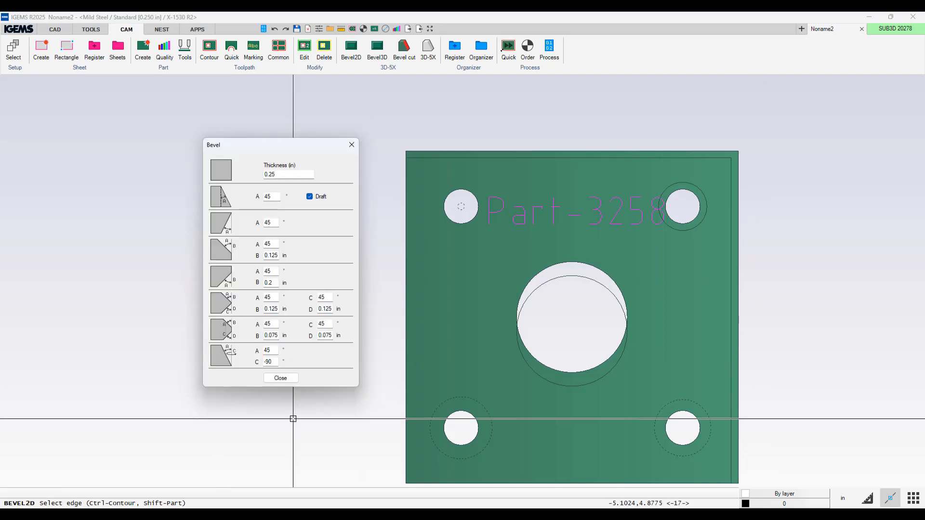
pyautogui.click(281, 378)
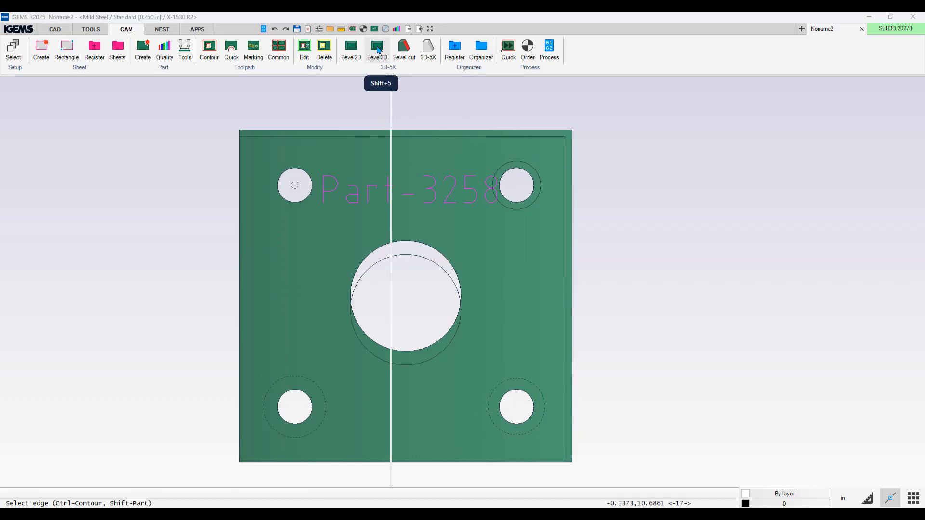
# Step: Open the part in the 3D bevel view and orbit around it to inspect the bevelled holes and edges
pyautogui.click(378, 50)
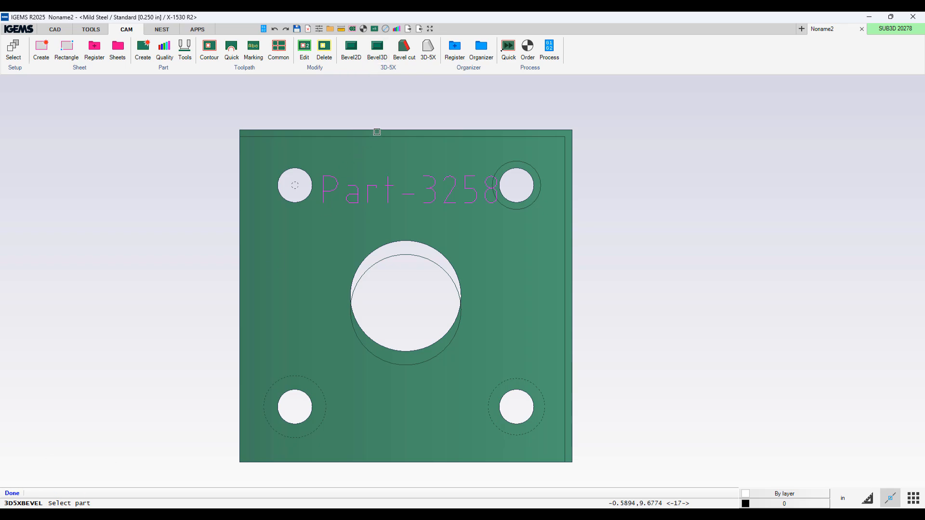
pyautogui.click(377, 129)
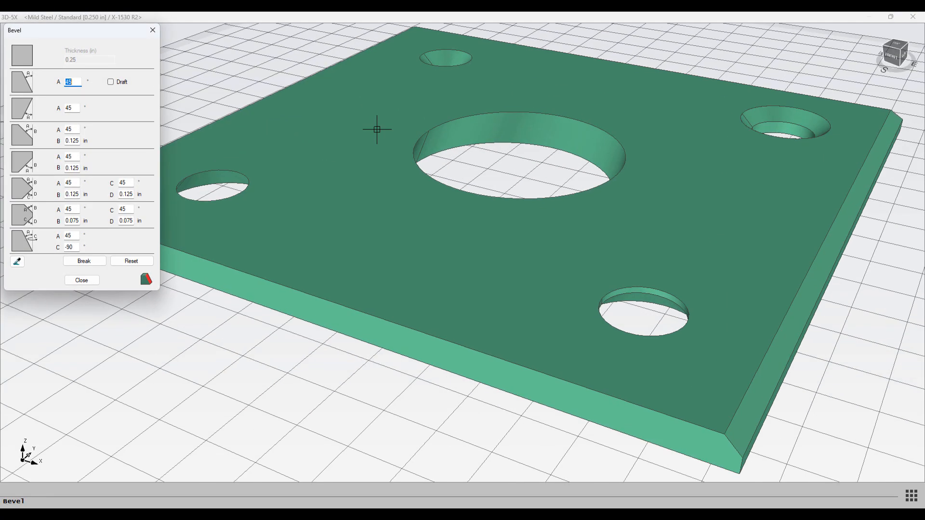
pyautogui.scroll(-2, 483, 301)
pyautogui.keyDown('shift'); pyautogui.moveTo(481, 302); pyautogui.dragTo(496, 182, button='middle'); pyautogui.keyUp('shift')
pyautogui.scroll(5, 464, 142)
pyautogui.scroll(-4, 491, 215)
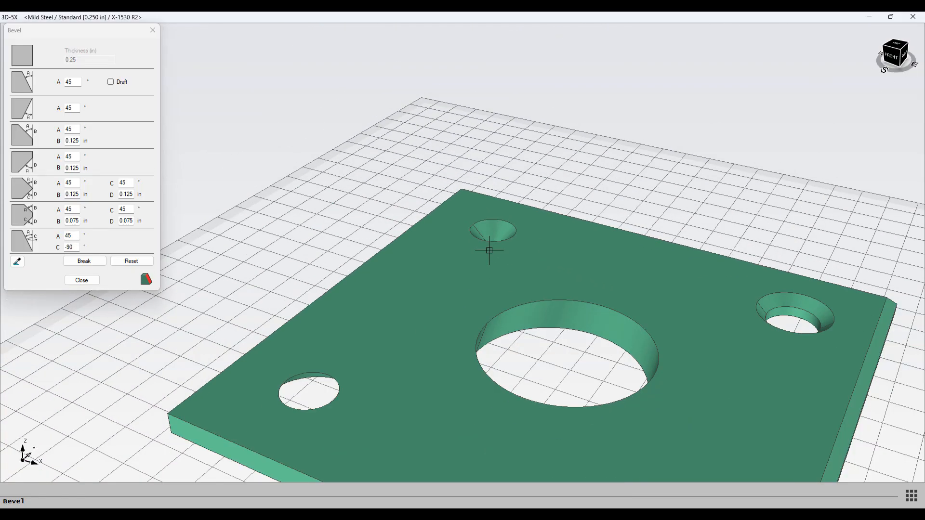
pyautogui.moveTo(489, 250); pyautogui.dragTo(434, 153, button='middle')
pyautogui.moveTo(368, 233); pyautogui.dragTo(511, 240, button='middle')
pyautogui.scroll(5, 391, 252)
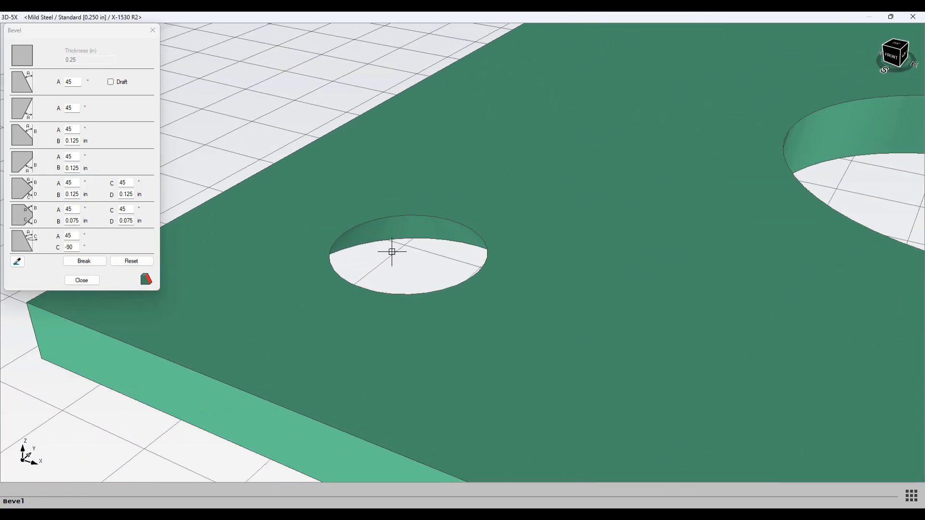
pyautogui.keyDown('shift'); pyautogui.moveTo(444, 246); pyautogui.dragTo(601, 246, button='middle'); pyautogui.keyUp('shift')
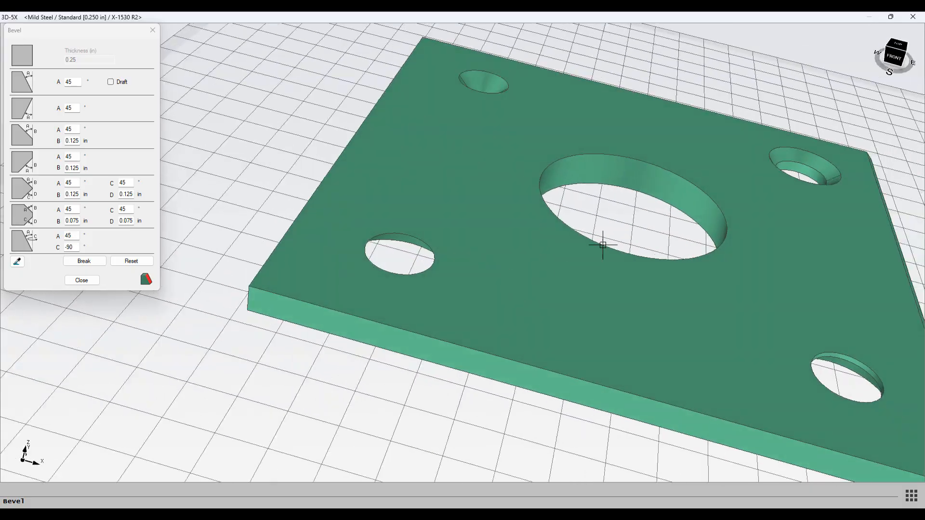
pyautogui.scroll(5, 541, 178)
pyautogui.keyDown('shift'); pyautogui.moveTo(535, 179); pyautogui.dragTo(495, 147, button='middle'); pyautogui.keyUp('shift')
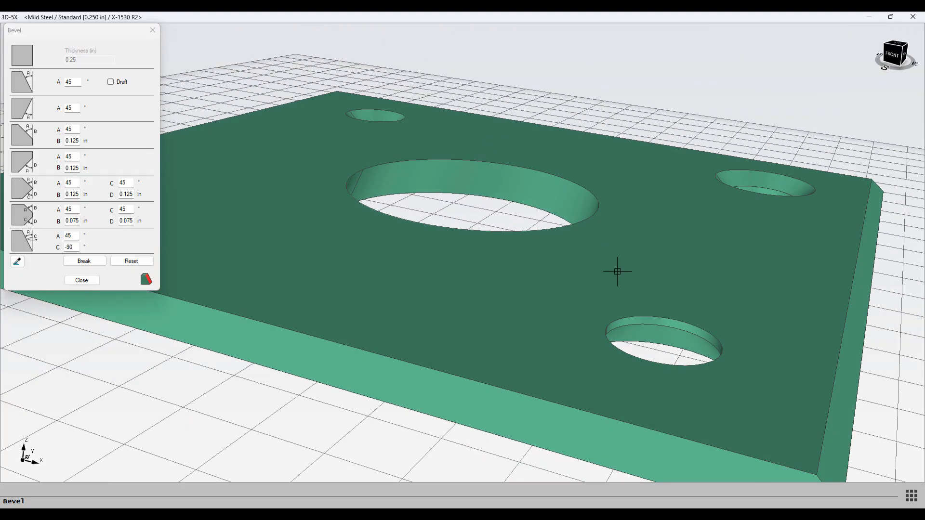
pyautogui.scroll(5, 663, 308)
pyautogui.scroll(-3, 662, 311)
pyautogui.scroll(-2, 669, 297)
pyautogui.keyDown('shift'); pyautogui.moveTo(677, 283); pyautogui.dragTo(677, 306, button='middle'); pyautogui.keyUp('shift')
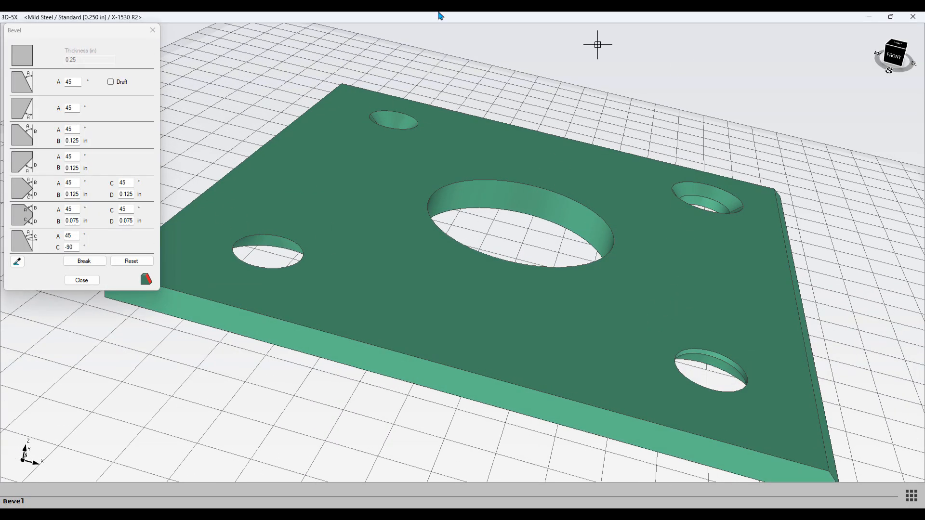
pyautogui.moveTo(782, 414); pyautogui.dragTo(594, 305, button='middle')
pyautogui.scroll(2, 654, 291)
pyautogui.scroll(-3, 654, 291)
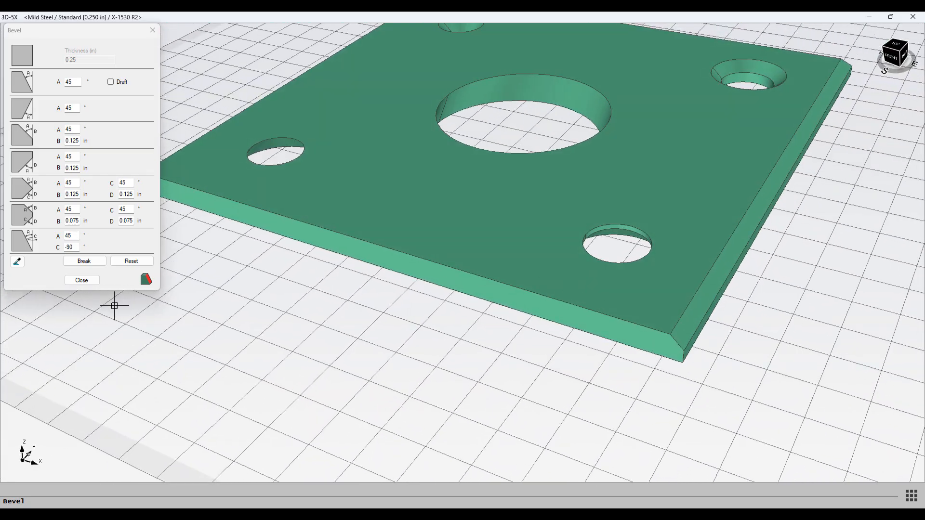
# Step: Close the Bevel dialog and start the Bevel cut command on the plate part
pyautogui.click(82, 280)
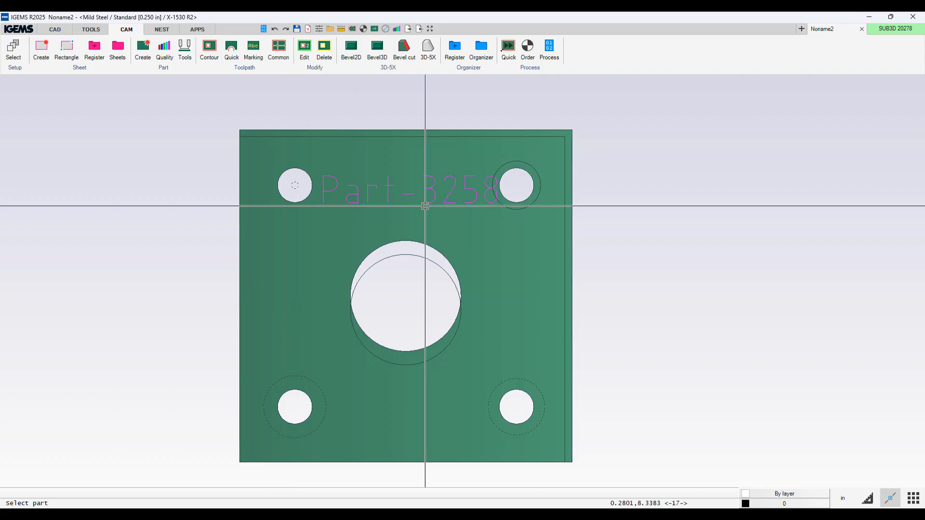
pyautogui.click(406, 52)
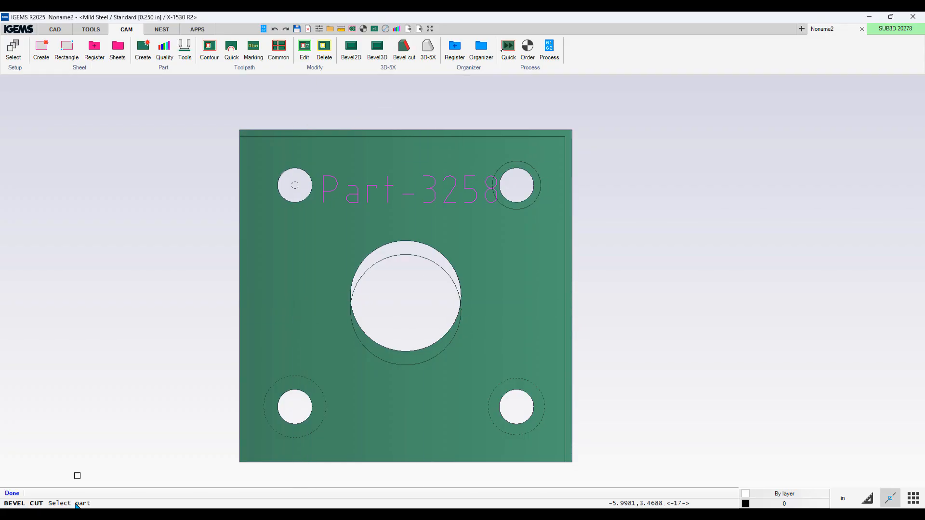
pyautogui.click(399, 130)
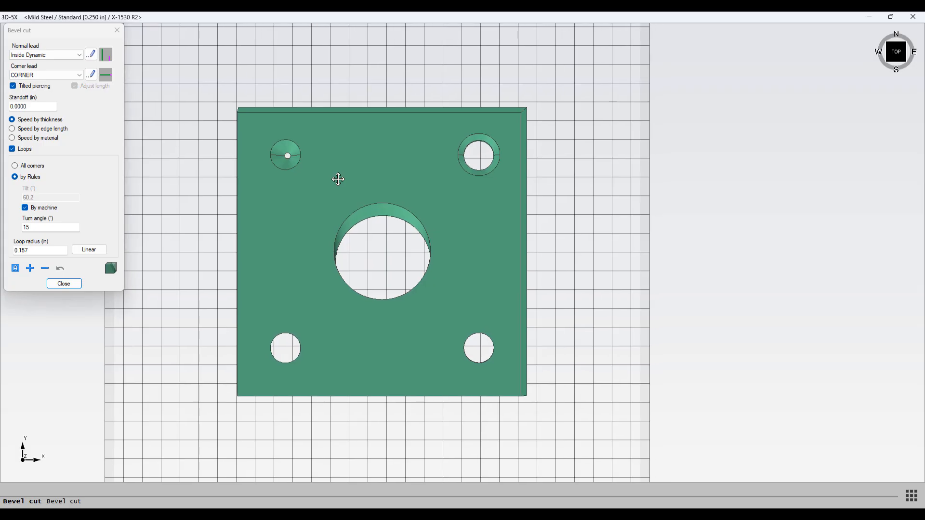
# Step: Orbit and zoom around the plate in the Bevel cut view, briefly opening and closing the Bevel dialog
pyautogui.moveTo(297, 205); pyautogui.dragTo(333, 208, button='middle')
pyautogui.scroll(5, 331, 210)
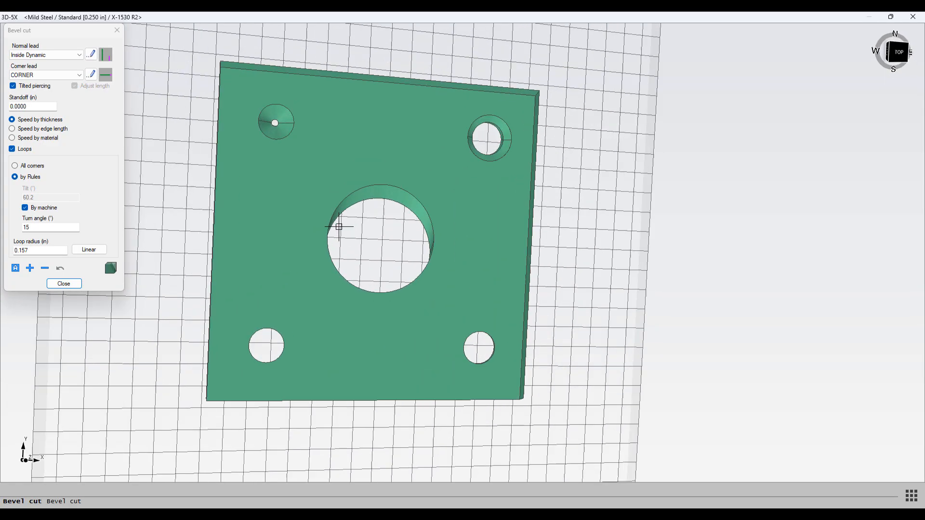
pyautogui.scroll(-2, 340, 225)
pyautogui.scroll(1, 345, 239)
pyautogui.scroll(-1, 345, 240)
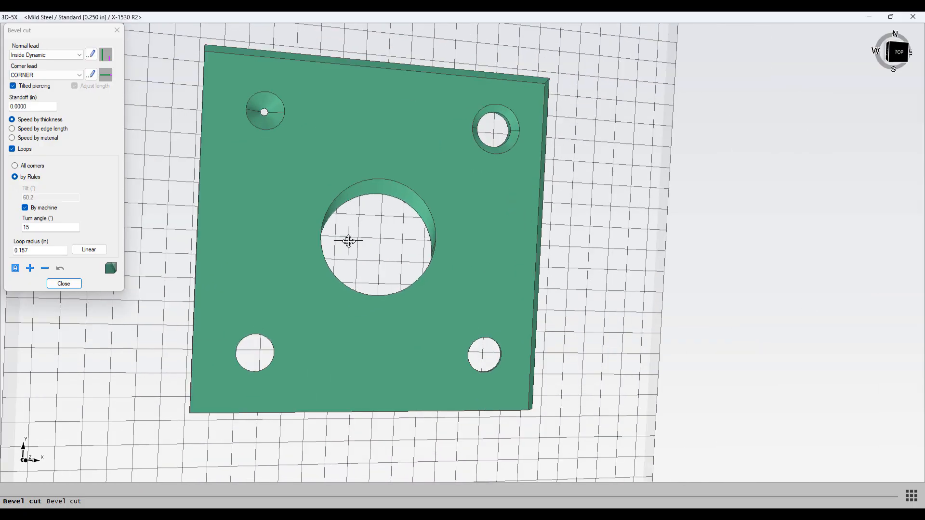
pyautogui.scroll(2, 346, 238)
pyautogui.scroll(-3, 347, 238)
pyautogui.moveTo(347, 238); pyautogui.dragTo(421, 195, button='middle')
pyautogui.scroll(6, 378, 234)
pyautogui.scroll(-5, 377, 234)
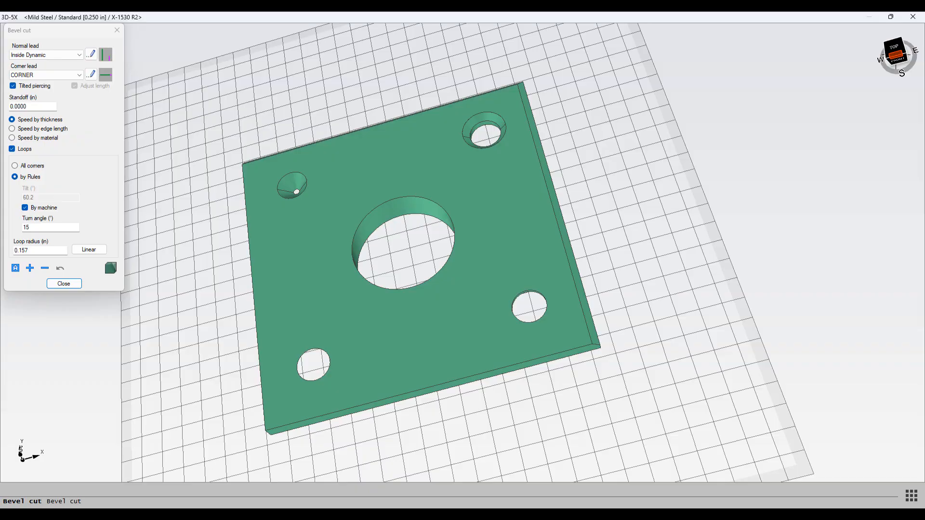
pyautogui.click(896, 56)
pyautogui.click(904, 51)
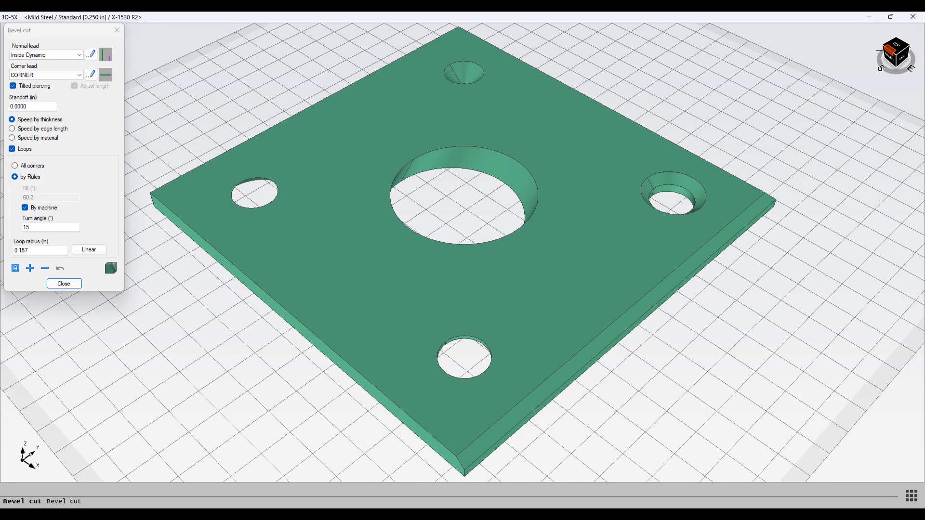
pyautogui.click(890, 50)
pyautogui.scroll(-2, 568, 234)
pyautogui.moveTo(552, 254); pyautogui.dragTo(471, 263, button='middle')
pyautogui.moveTo(61, 30); pyautogui.dragTo(279, 102)
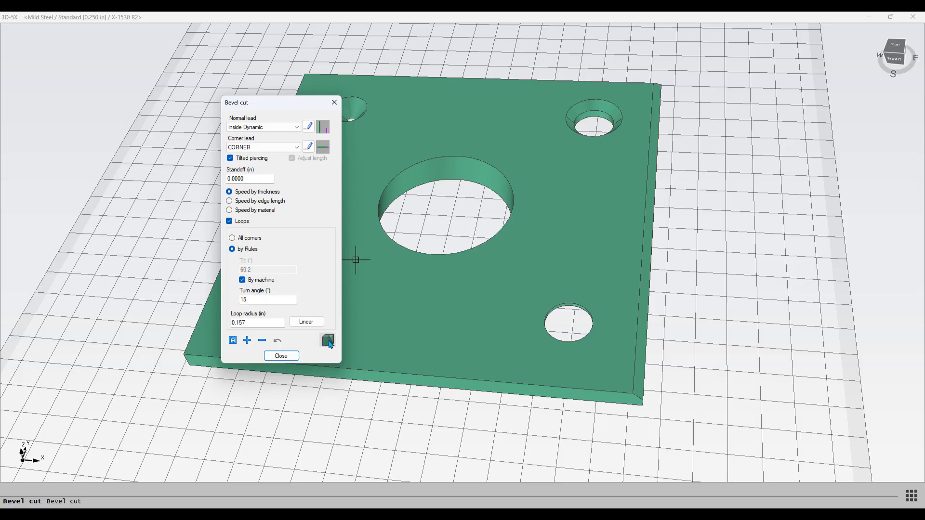
pyautogui.click(328, 341)
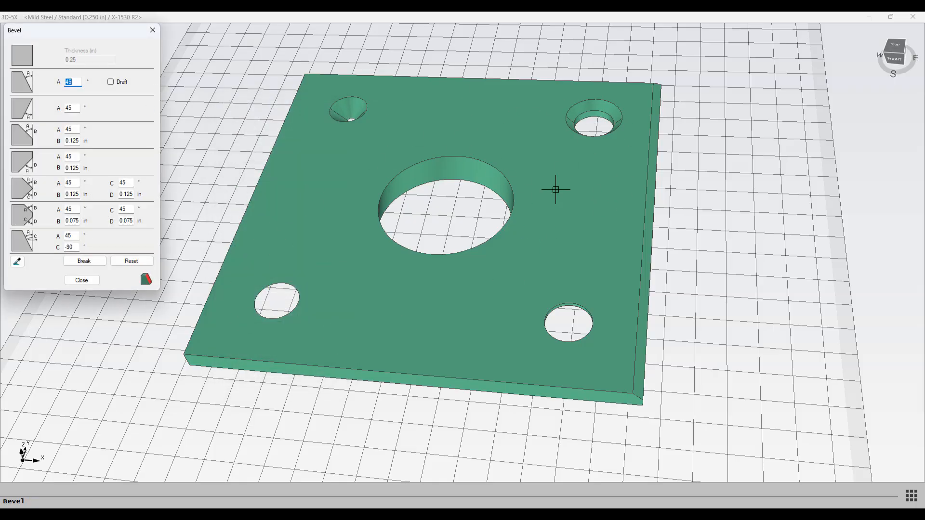
pyautogui.click(153, 30)
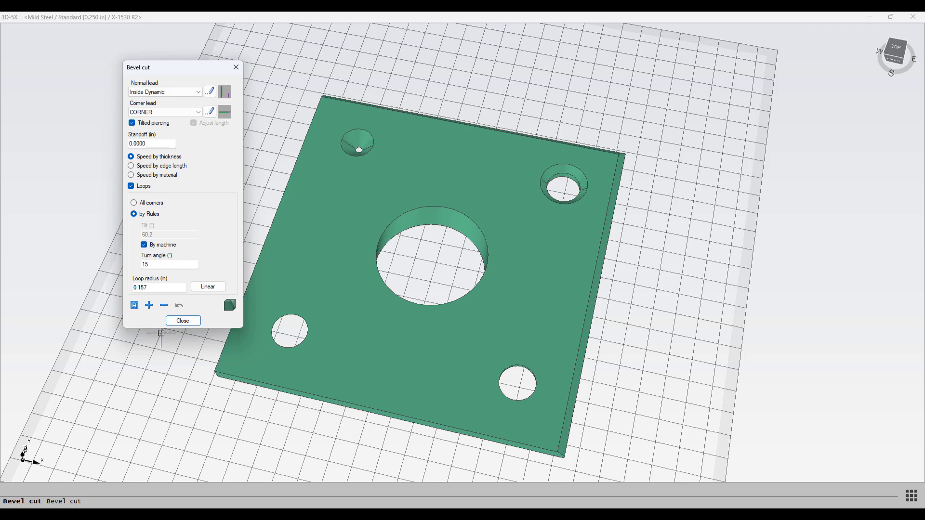
# Step: Add a bevel cut lead to the lower-left hole, placing its start point just outside the hole's right edge
pyautogui.click(135, 305)
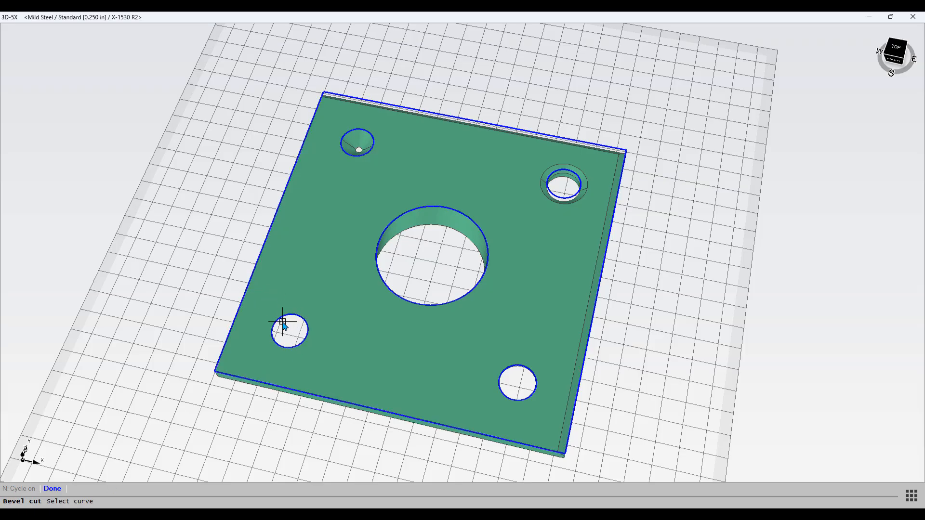
pyautogui.moveTo(281, 319); pyautogui.dragTo(313, 277, button='middle')
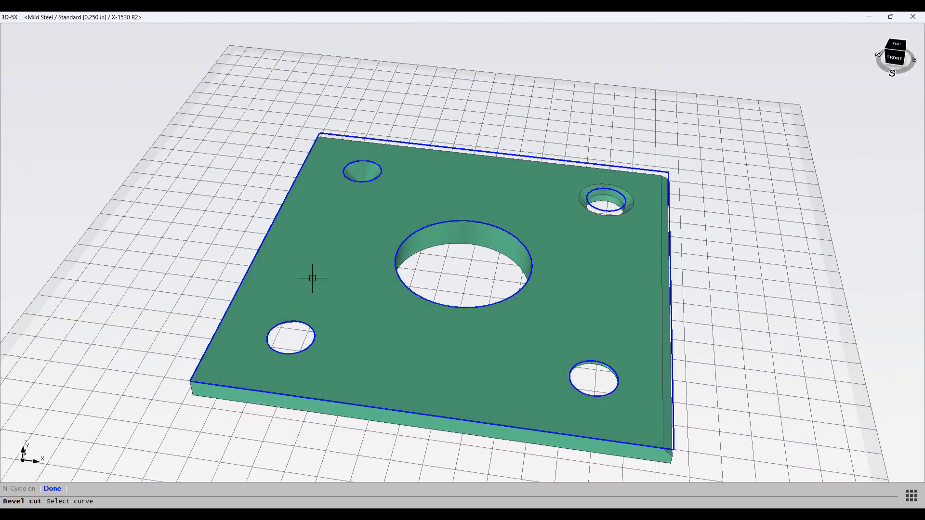
pyautogui.click(289, 322)
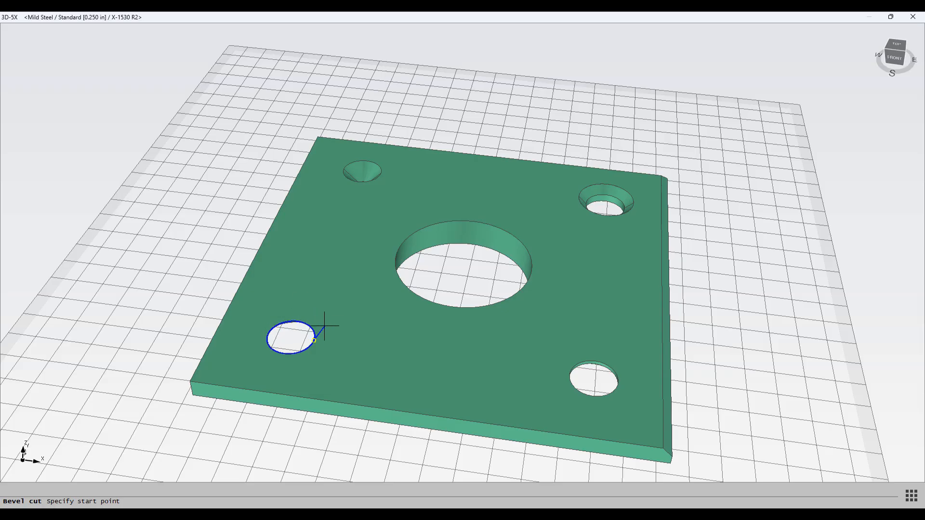
pyautogui.scroll(3, 323, 326)
pyautogui.scroll(-4, 323, 326)
pyautogui.moveTo(324, 328); pyautogui.dragTo(345, 355, button='middle')
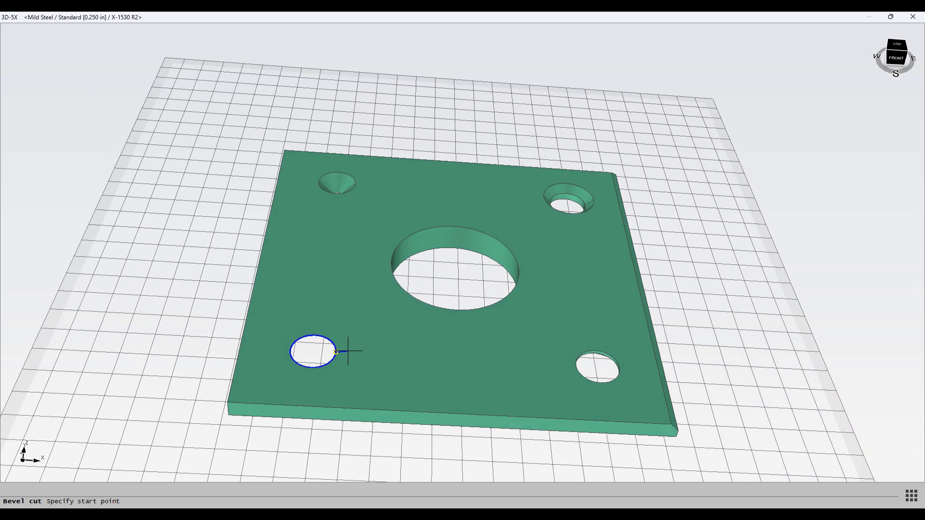
pyautogui.click(353, 355)
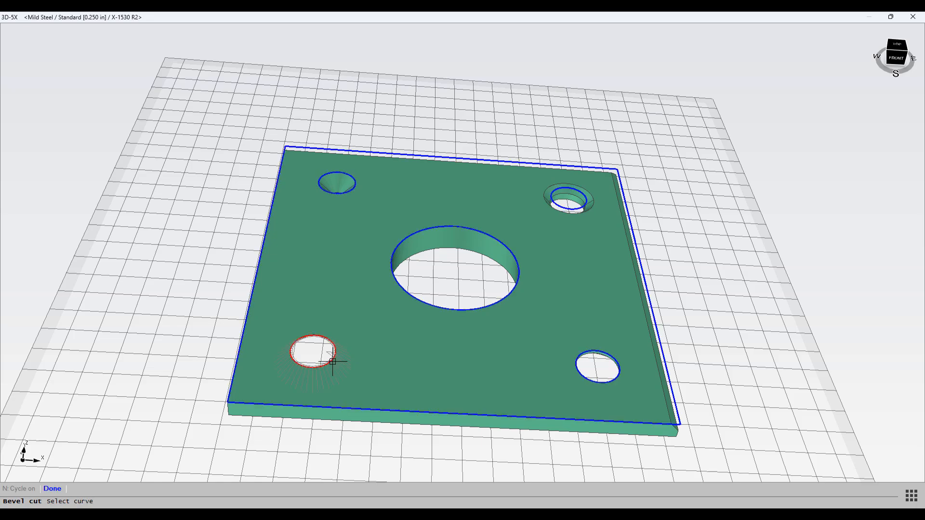
# Step: Add a bevel cut lead to the upper-left countersunk hole with its start point outside the hole's left edge
pyautogui.scroll(10, 324, 356)
pyautogui.scroll(-4, 324, 356)
pyautogui.moveTo(324, 357)
pyautogui.mouseDown(button='middle')
pyautogui.moveTo(331, 288)
pyautogui.moveTo(314, 357)
pyautogui.mouseUp(button='middle')
pyautogui.scroll(-5, 314, 357)
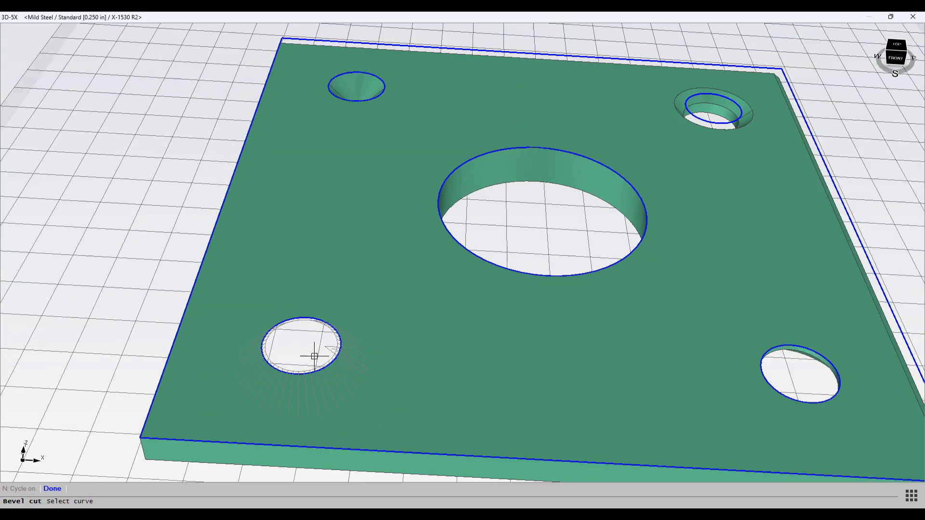
pyautogui.moveTo(336, 292); pyautogui.dragTo(320, 413, button='middle')
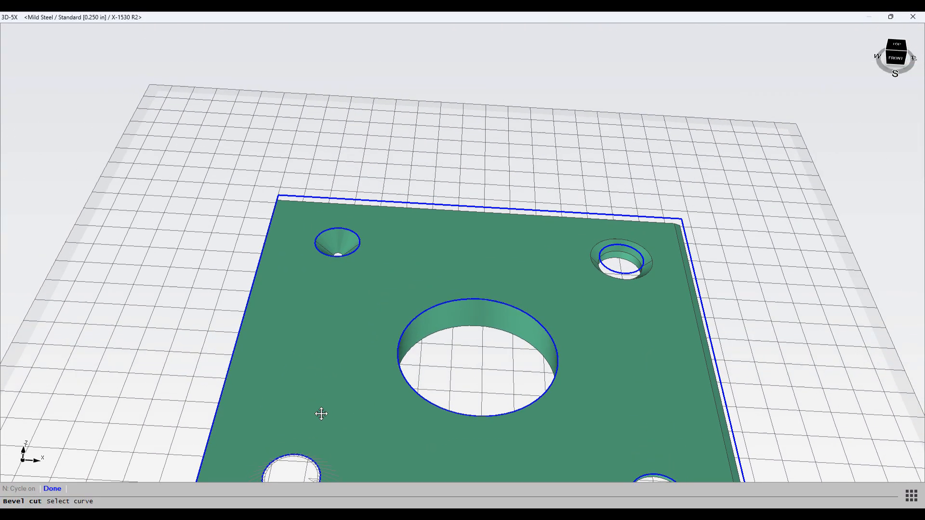
pyautogui.click(352, 253)
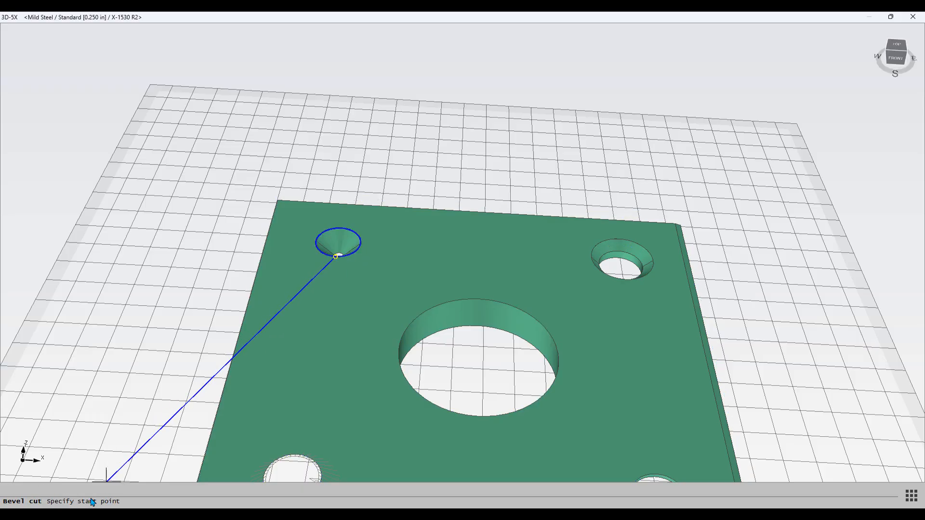
pyautogui.scroll(3, 318, 238)
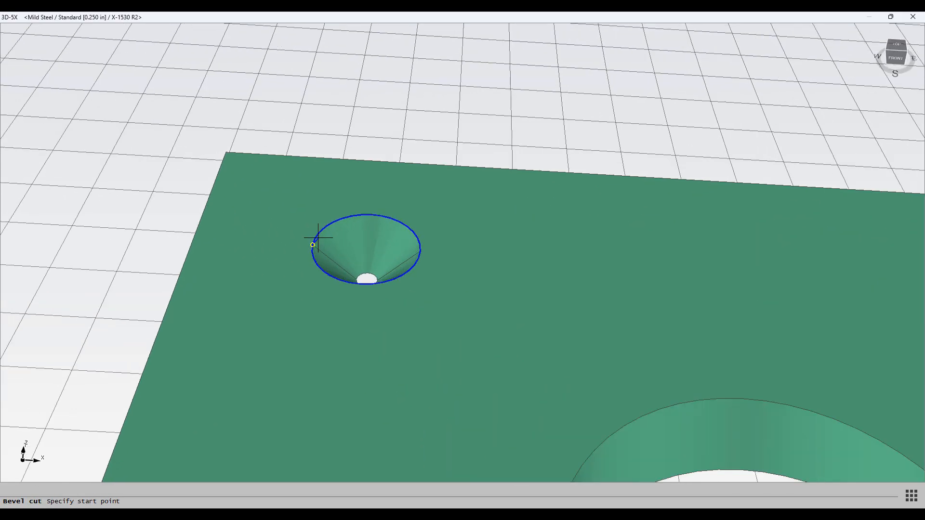
pyautogui.scroll(2, 308, 250)
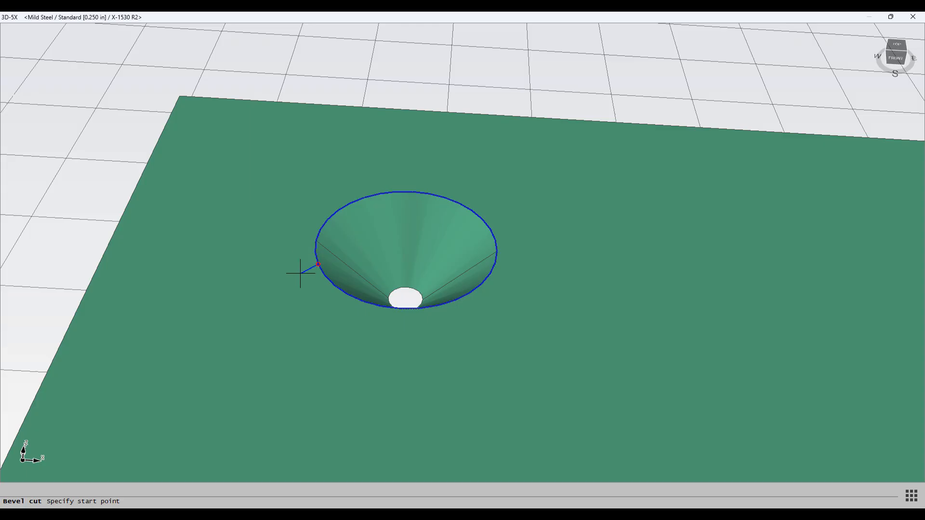
pyautogui.click(276, 218)
# Step: Add a bevel cut lead to the large centre hole with its start point outside the upper-right edge
pyautogui.scroll(-6, 275, 215)
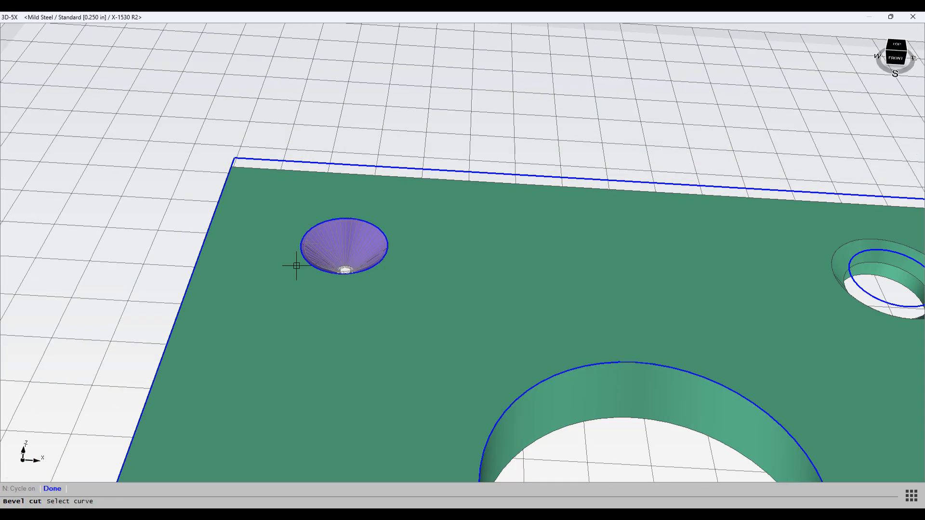
pyautogui.moveTo(277, 238); pyautogui.dragTo(250, 235, button='middle')
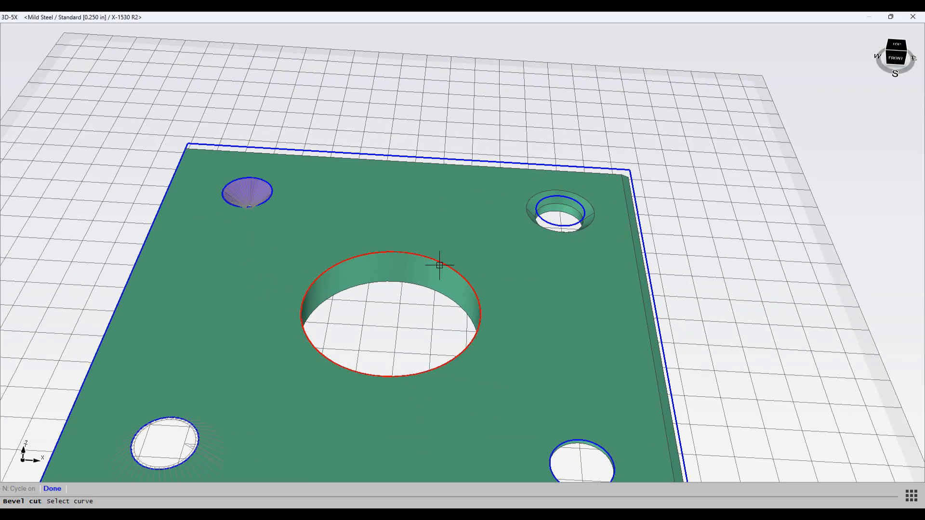
pyautogui.click(408, 254)
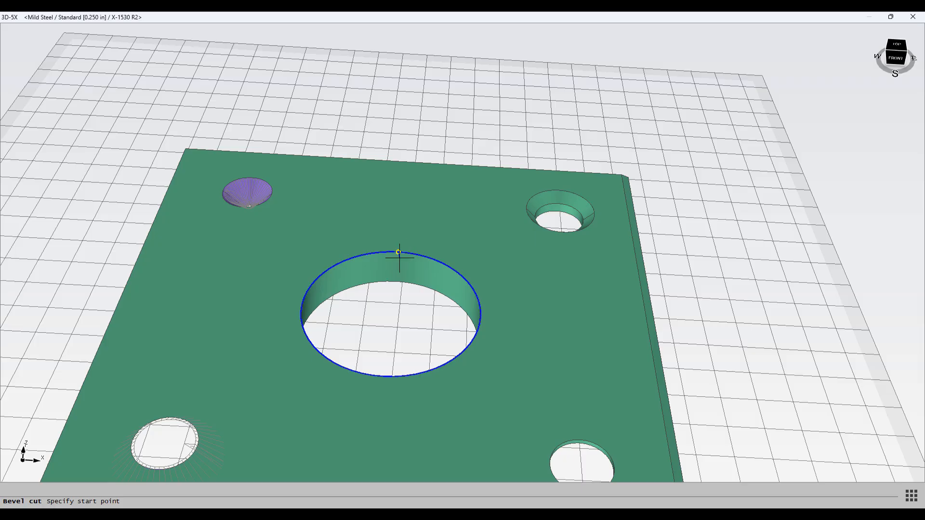
pyautogui.scroll(3, 392, 295)
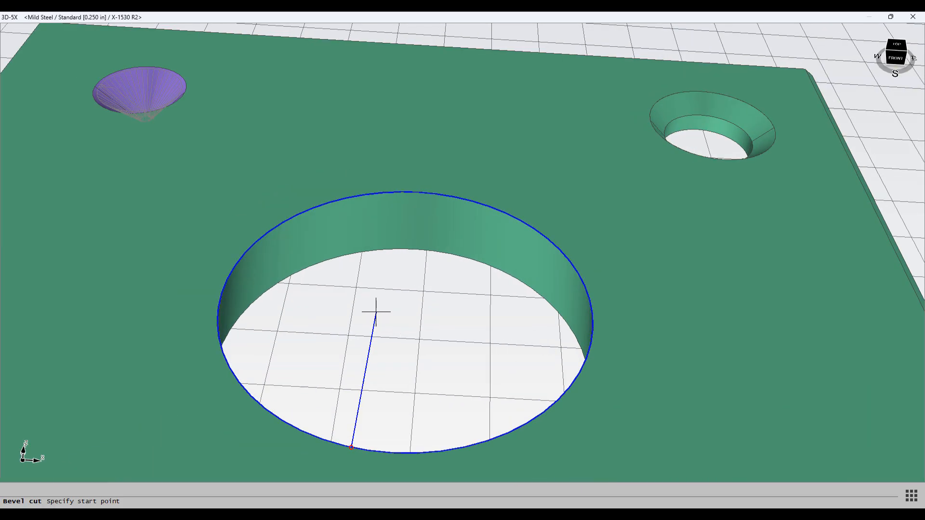
pyautogui.scroll(-3, 375, 312)
pyautogui.keyDown('shift'); pyautogui.moveTo(374, 324); pyautogui.dragTo(413, 341, button='middle'); pyautogui.keyUp('shift')
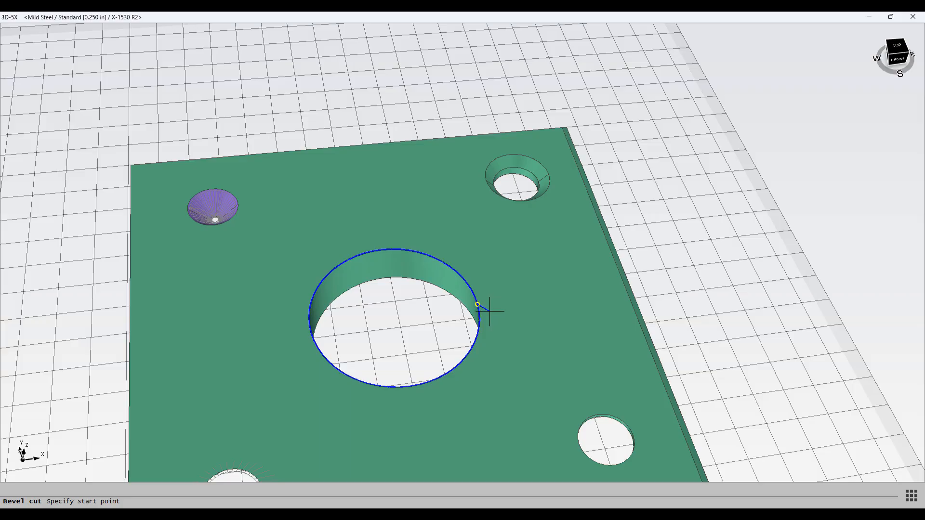
pyautogui.click(481, 234)
# Step: Add a bevel cut lead to the upper-right counterbored hole, placing its start point outside the hole's left edge
pyautogui.moveTo(481, 234); pyautogui.dragTo(360, 274, button='middle')
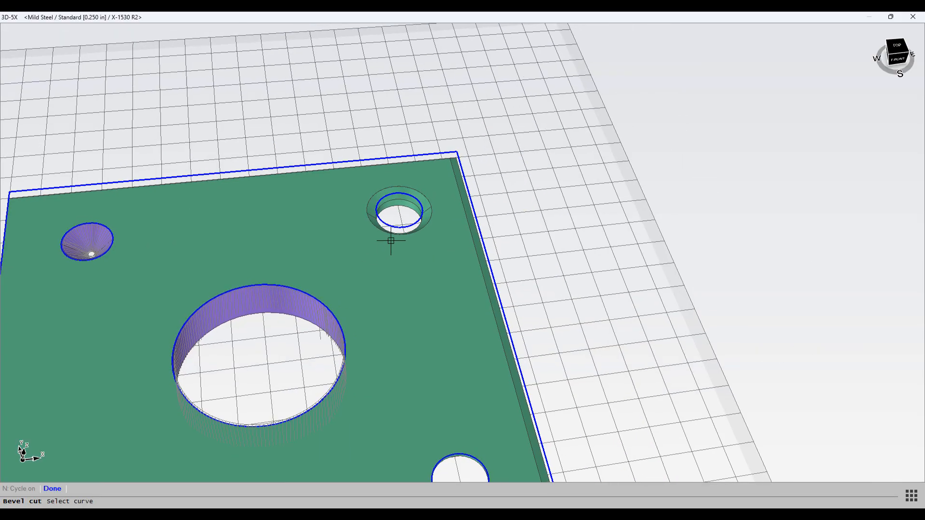
pyautogui.click(399, 228)
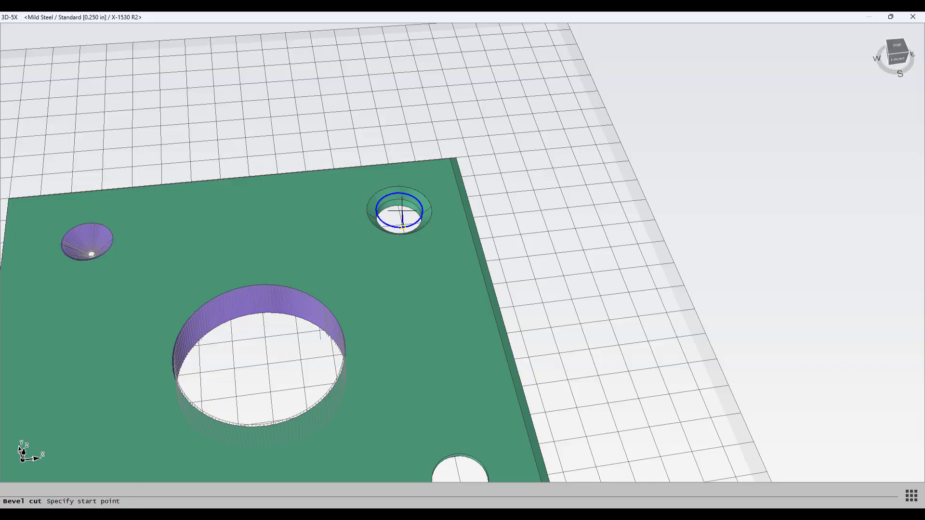
pyautogui.scroll(3, 400, 210)
pyautogui.scroll(-3, 401, 210)
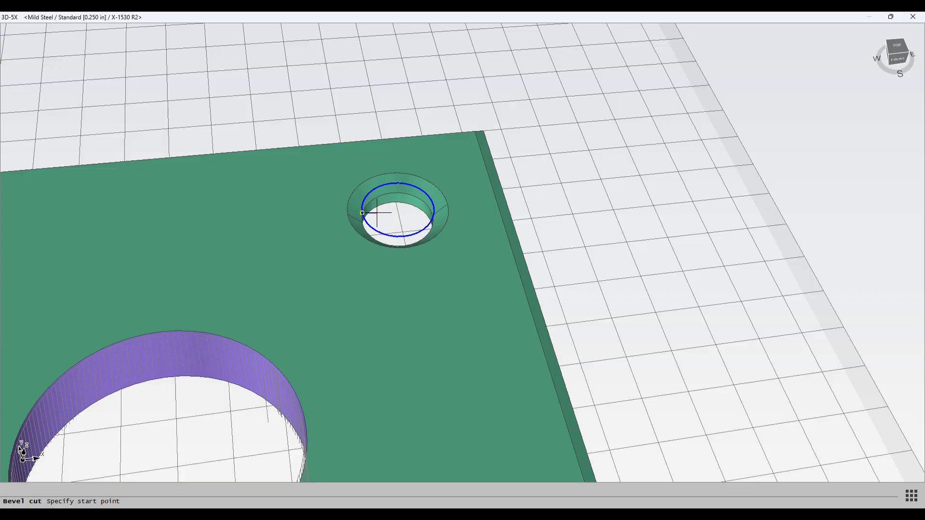
pyautogui.moveTo(375, 213)
pyautogui.mouseDown(button='middle')
pyautogui.moveTo(366, 155)
pyautogui.moveTo(369, 231)
pyautogui.moveTo(367, 219)
pyautogui.mouseUp(button='middle')
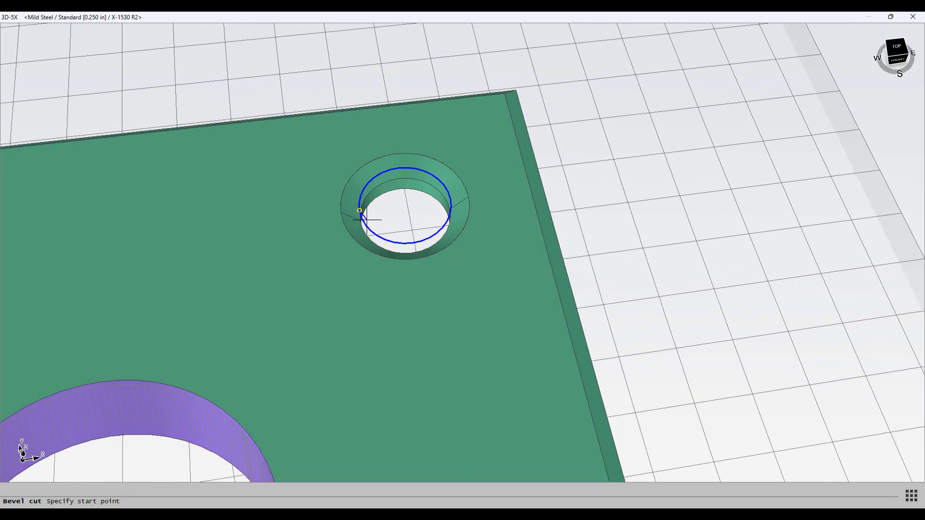
pyautogui.click(324, 215)
pyautogui.click(370, 199)
# Step: Select the inner bevel band of the counterbored hole and finish the selection
pyautogui.scroll(3, 370, 199)
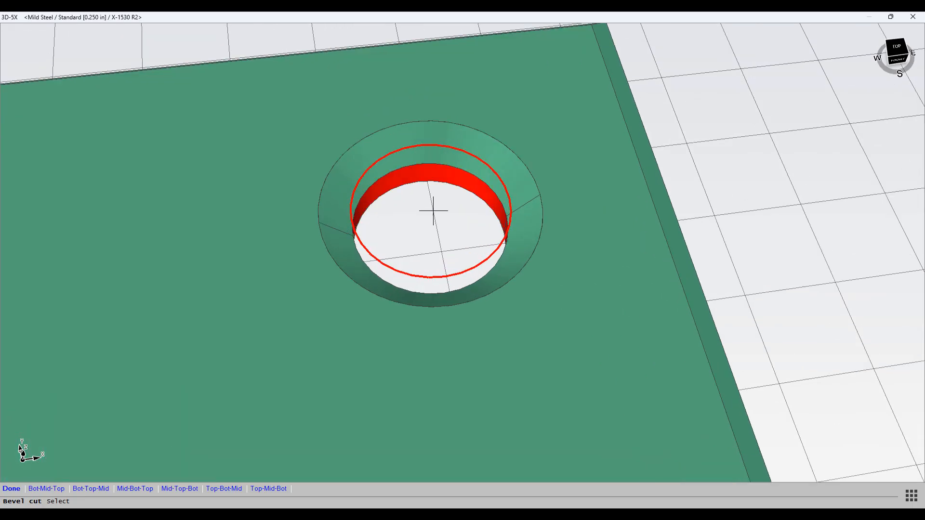
pyautogui.scroll(-3, 589, 235)
pyautogui.moveTo(587, 231); pyautogui.dragTo(569, 168, button='middle')
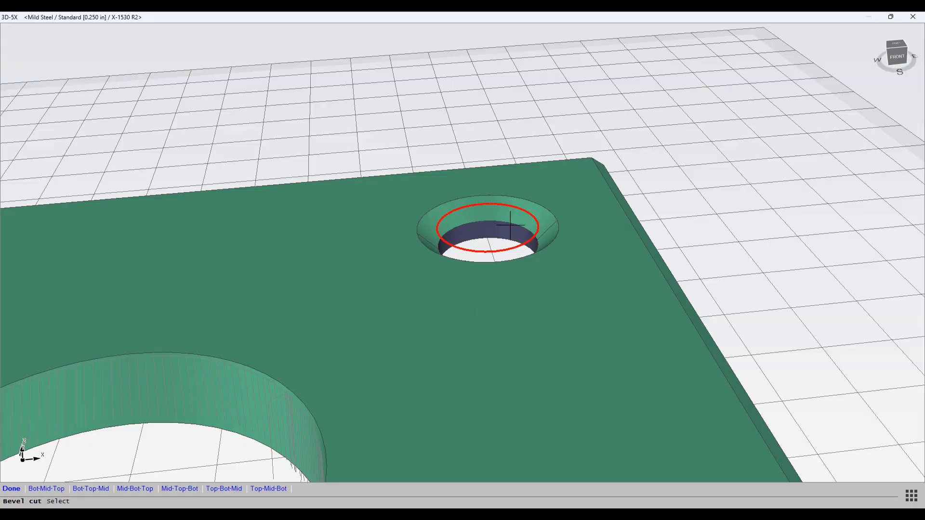
pyautogui.click(477, 227)
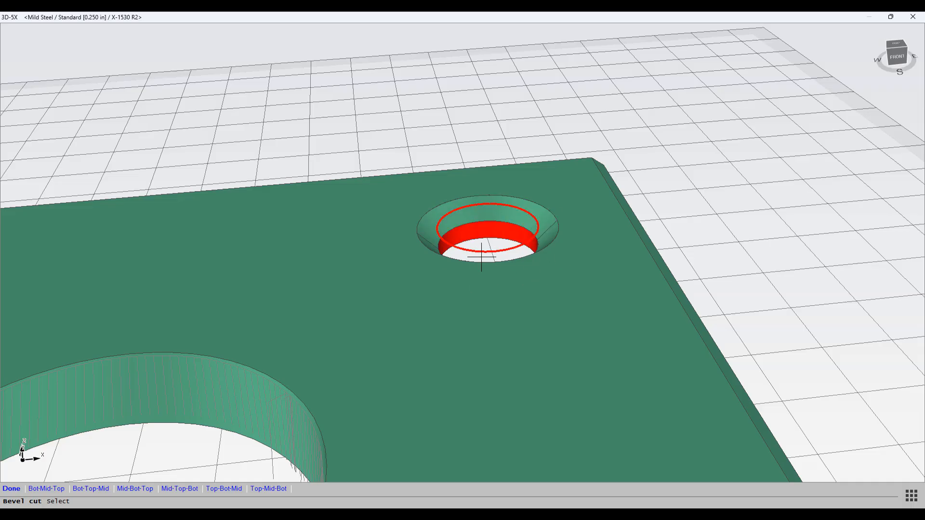
pyautogui.rightClick(428, 317)
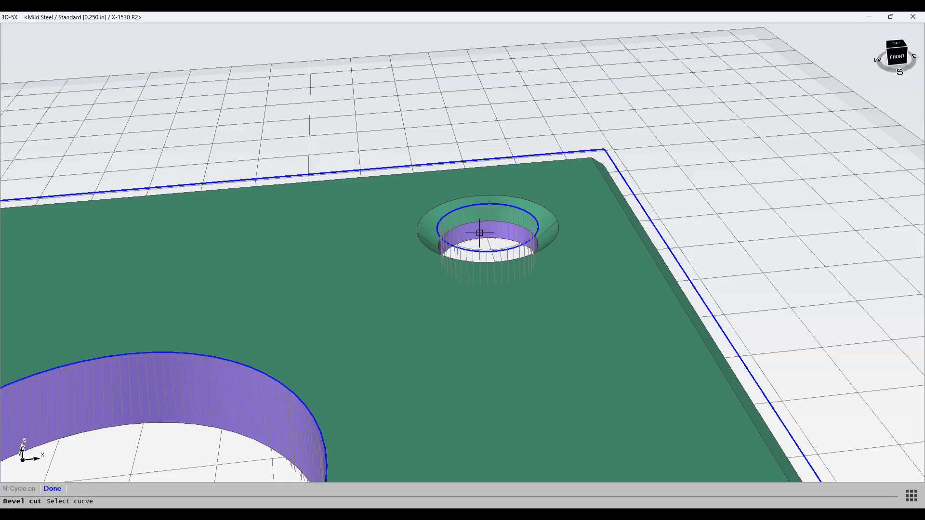
# Step: Add a bevel cut lead to the counterbored hole's inner loop with its start point near the left edge, and finish the band selection
pyautogui.click(473, 251)
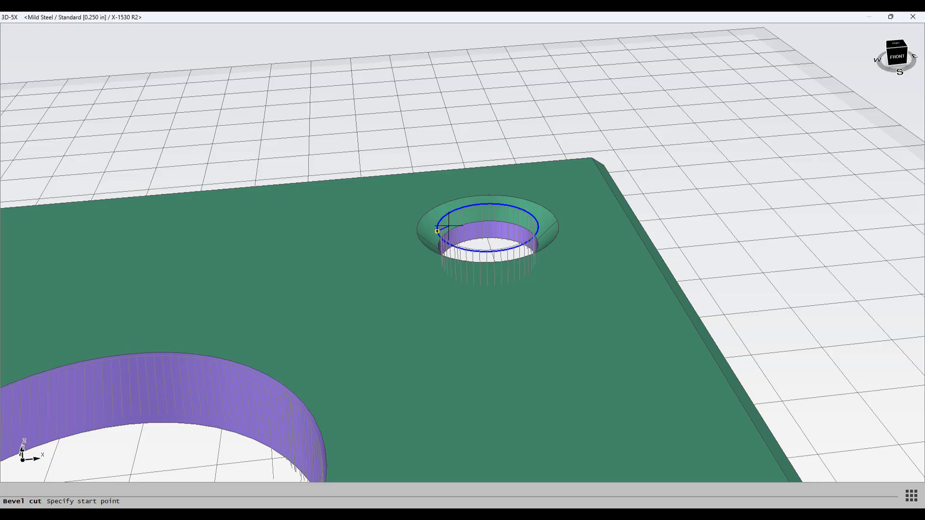
pyautogui.click(448, 225)
pyautogui.moveTo(527, 325); pyautogui.dragTo(21, 450, button='middle')
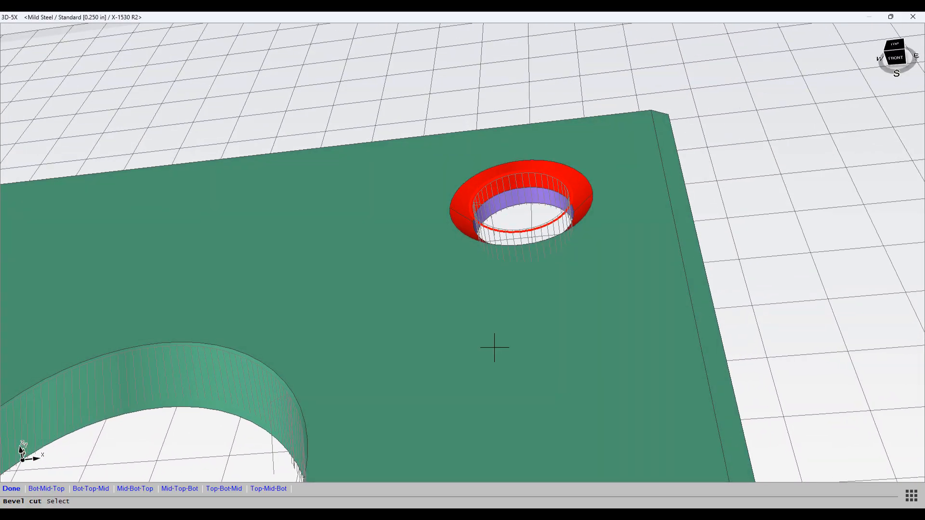
pyautogui.press('Return')
# Step: Add a bevel cut lead to the lower-right hole with its start point outside the hole's right edge
pyautogui.scroll(-6, 494, 341)
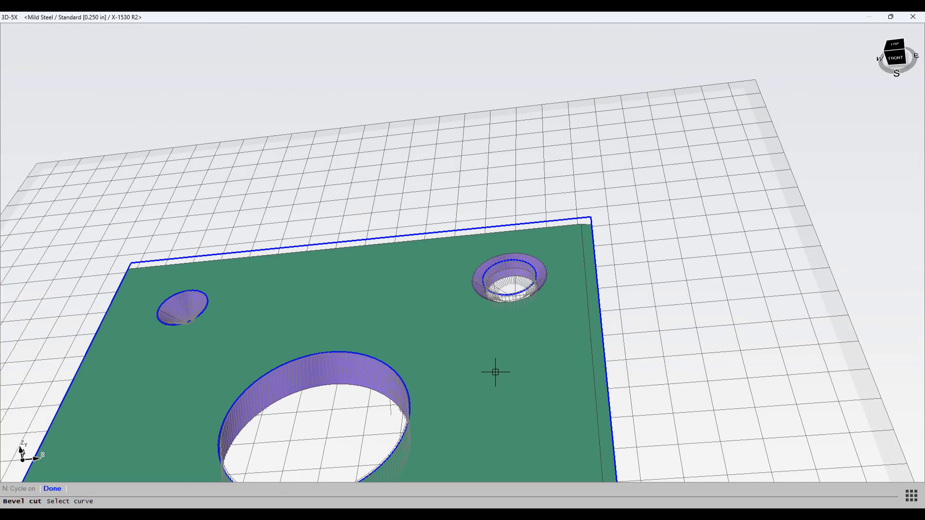
pyautogui.scroll(4, 553, 334)
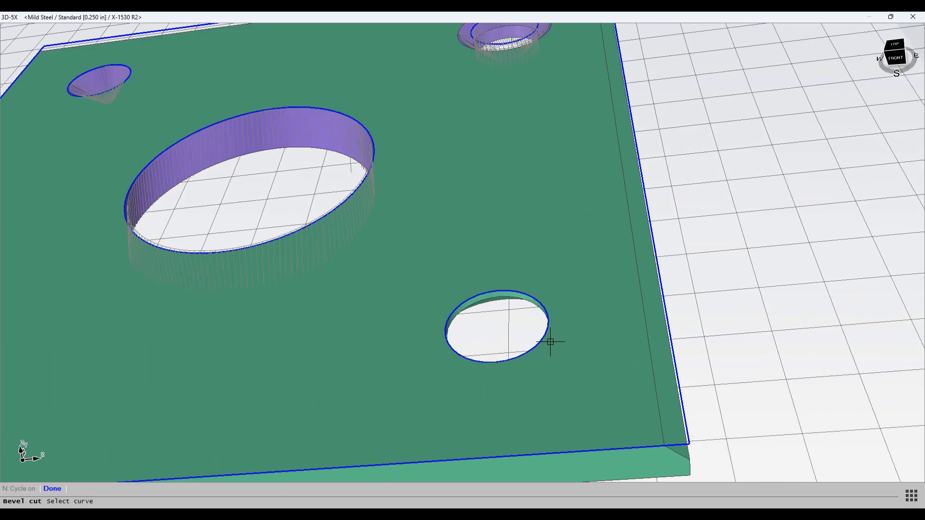
pyautogui.click(490, 292)
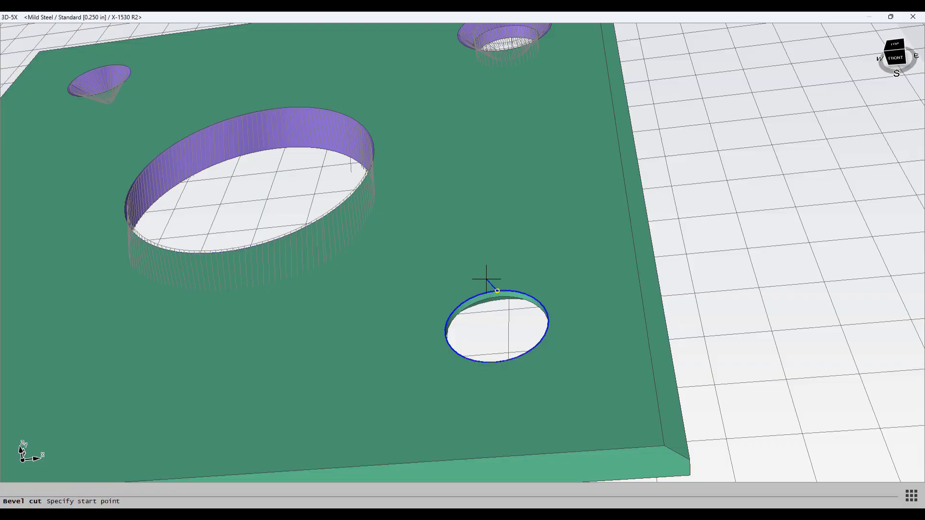
pyautogui.scroll(3, 486, 314)
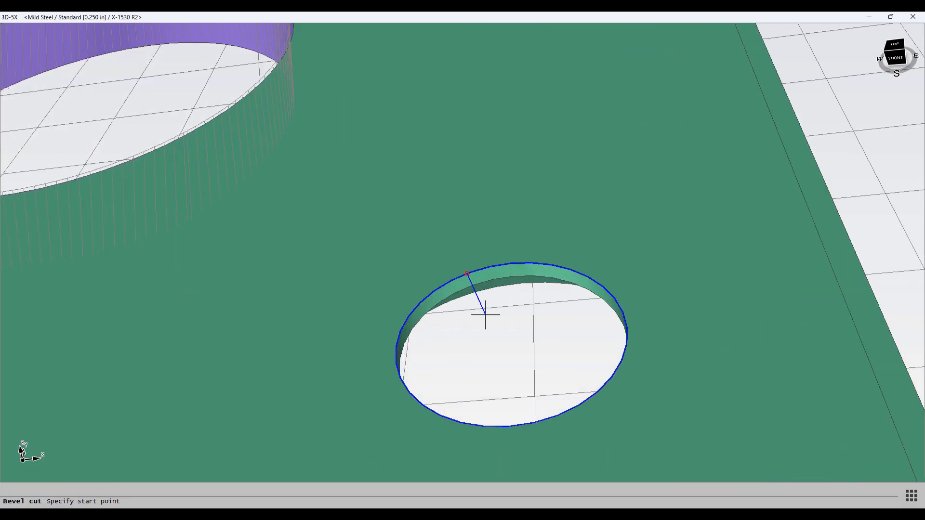
pyautogui.scroll(-2, 486, 314)
pyautogui.moveTo(485, 314); pyautogui.dragTo(543, 276, button='middle')
pyautogui.moveTo(511, 351); pyautogui.dragTo(525, 299, button='middle')
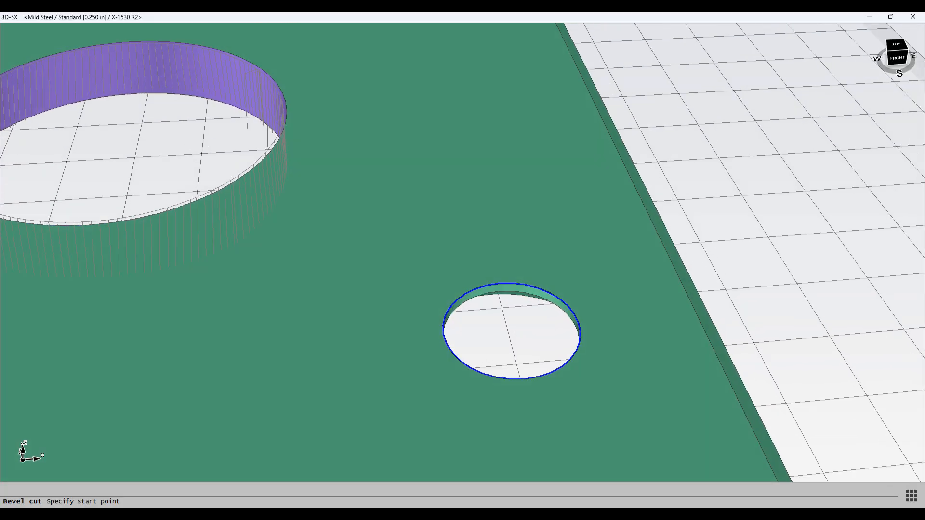
pyautogui.click(626, 316)
pyautogui.scroll(2, 515, 339)
pyautogui.scroll(-3, 514, 340)
pyautogui.scroll(4, 514, 340)
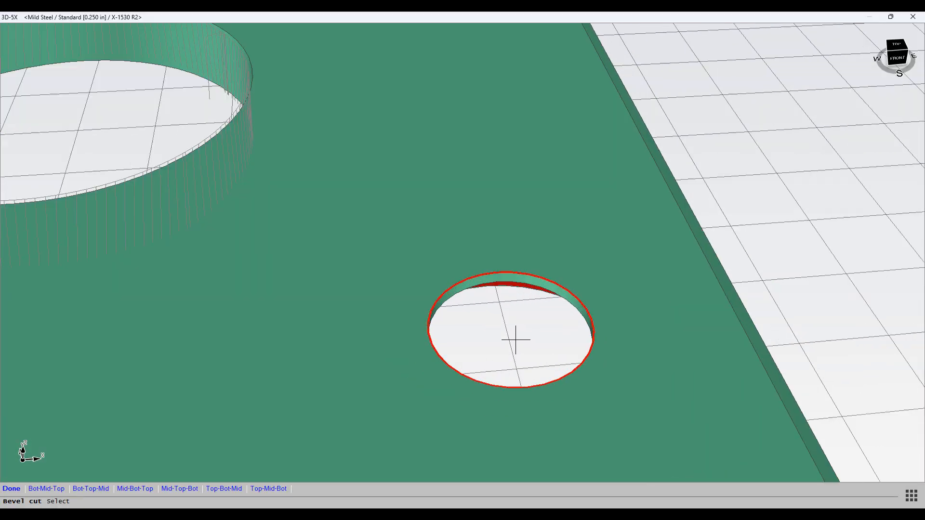
pyautogui.moveTo(514, 339); pyautogui.dragTo(540, 334, button='middle')
pyautogui.rightClick(540, 333)
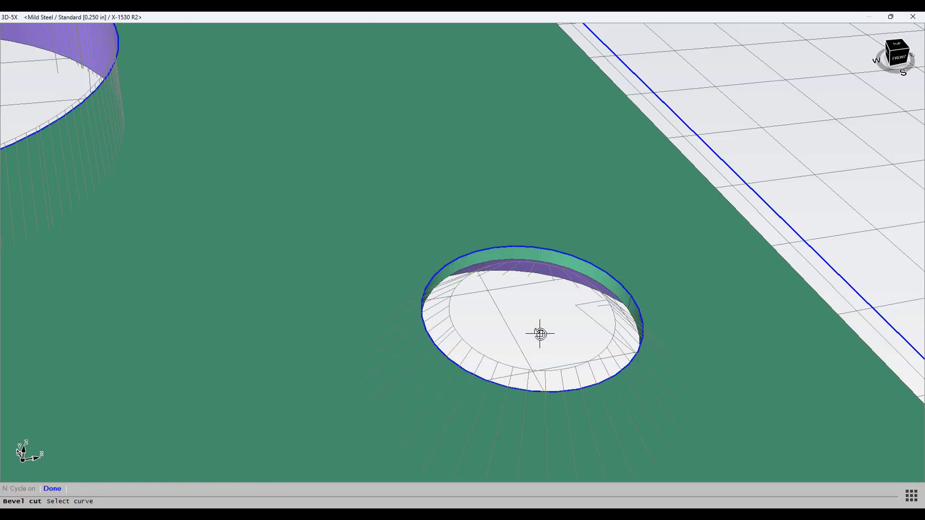
# Step: Redefine the lower-right hole's lead with its start point outside the hole's upper-right edge
pyautogui.click(628, 289)
pyautogui.rightClick(628, 289)
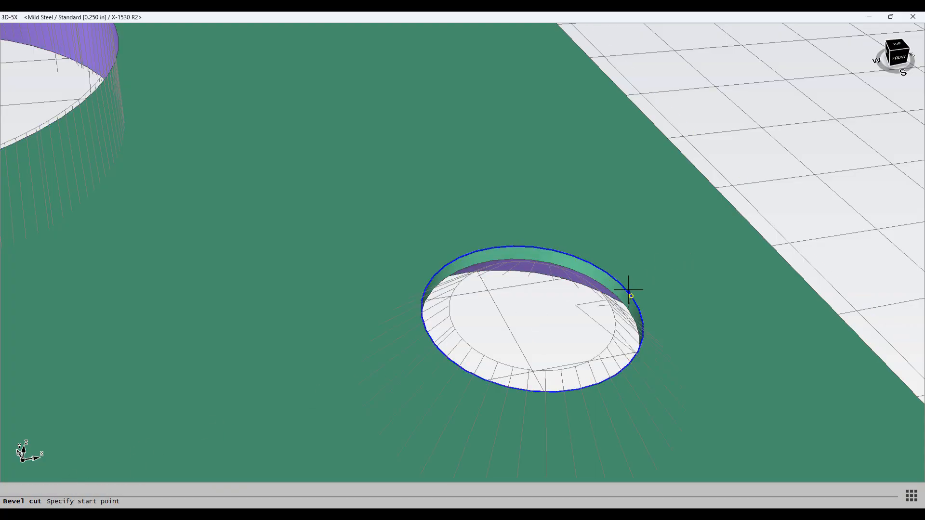
pyautogui.click(671, 281)
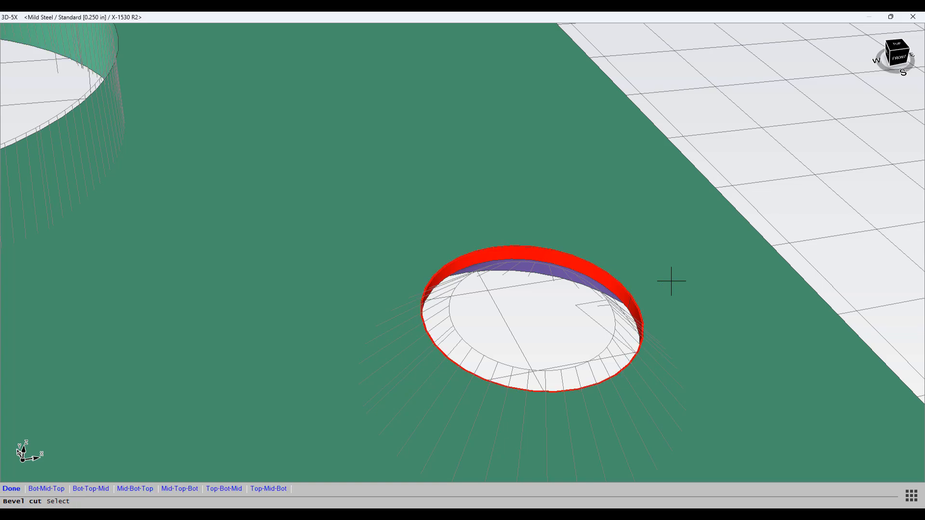
pyautogui.rightClick(671, 281)
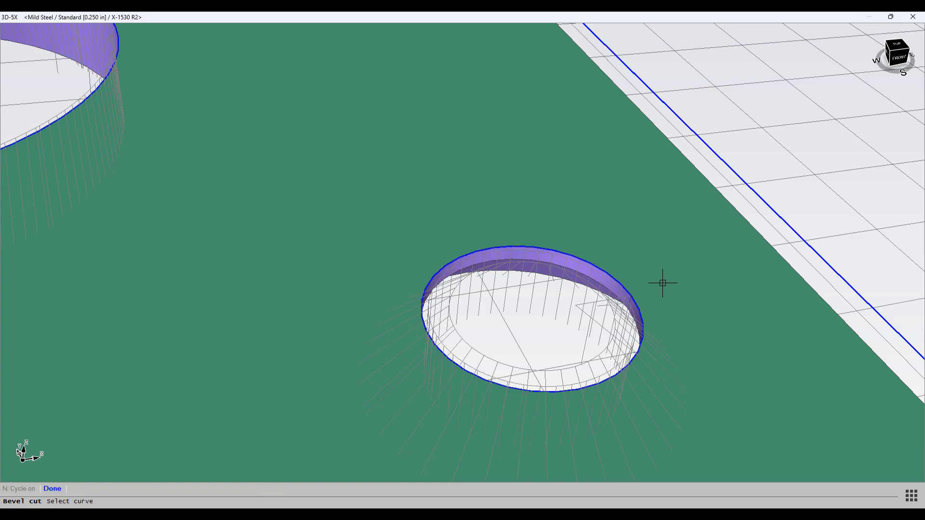
# Step: Add a bevel cut lead to the plate's outer contour starting outside the lower-right corner, ending at the upper-left corner
pyautogui.scroll(-7, 573, 312)
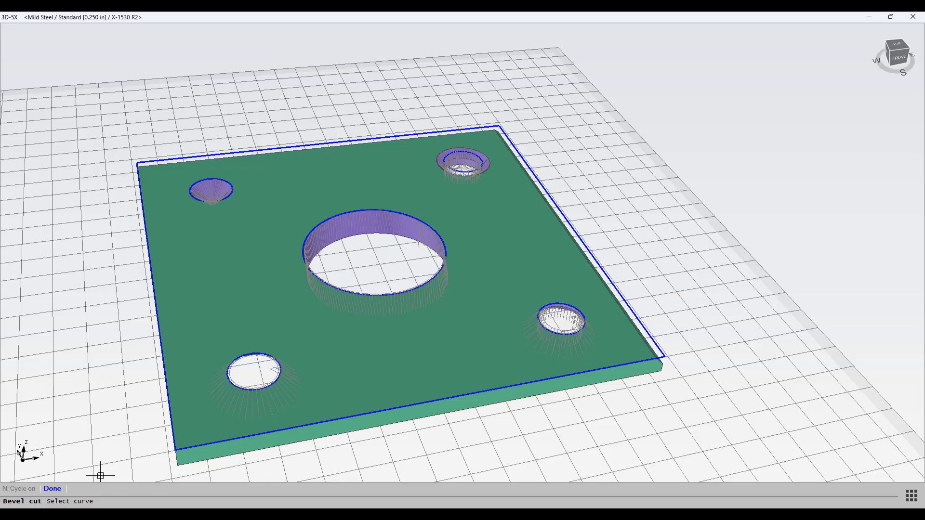
pyautogui.click(53, 492)
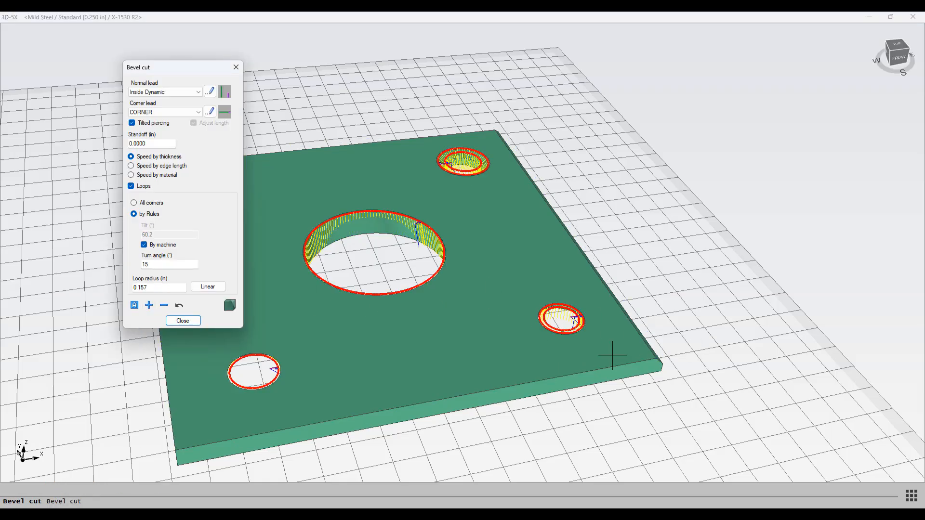
pyautogui.click(150, 306)
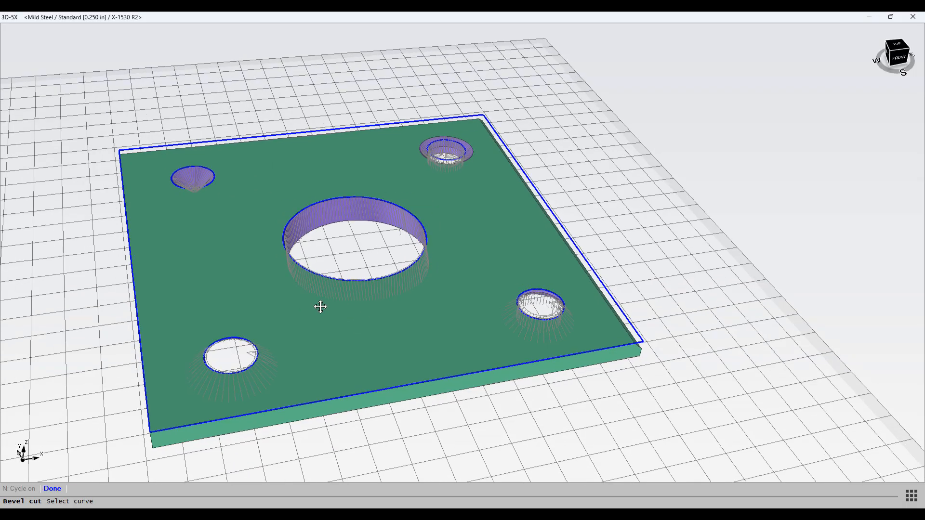
pyautogui.moveTo(325, 307); pyautogui.dragTo(247, 268, button='middle')
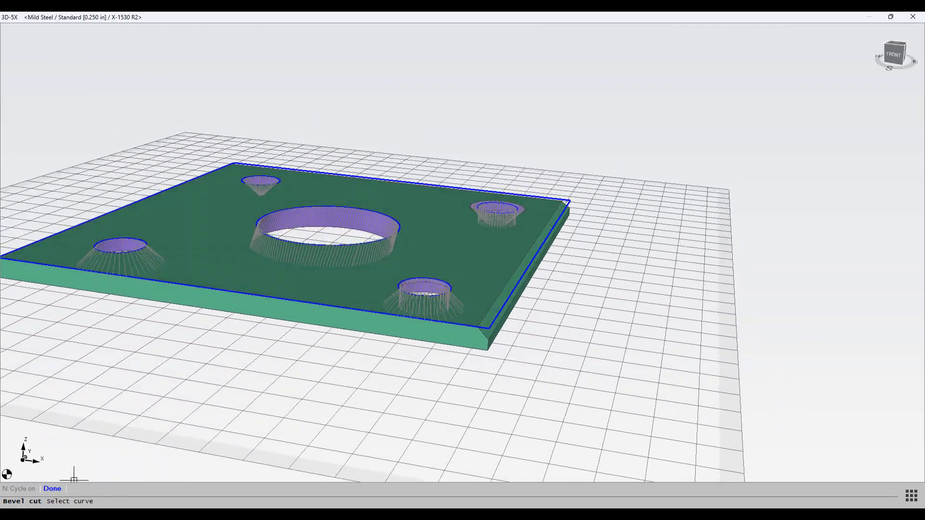
pyautogui.click(488, 328)
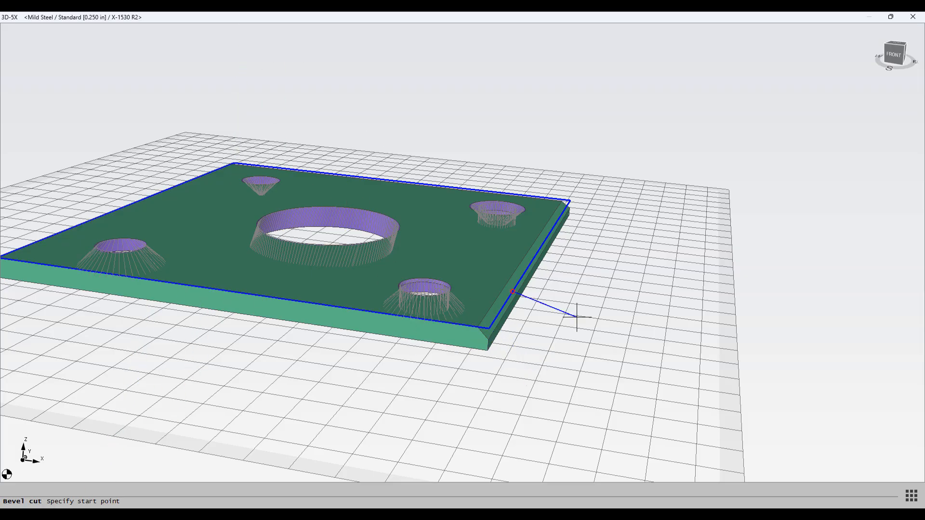
pyautogui.click(523, 379)
pyautogui.moveTo(269, 378)
pyautogui.mouseDown(button='middle')
pyautogui.moveTo(107, 392)
pyautogui.moveTo(249, 346)
pyautogui.moveTo(268, 409)
pyautogui.moveTo(267, 384)
pyautogui.mouseUp(button='middle')
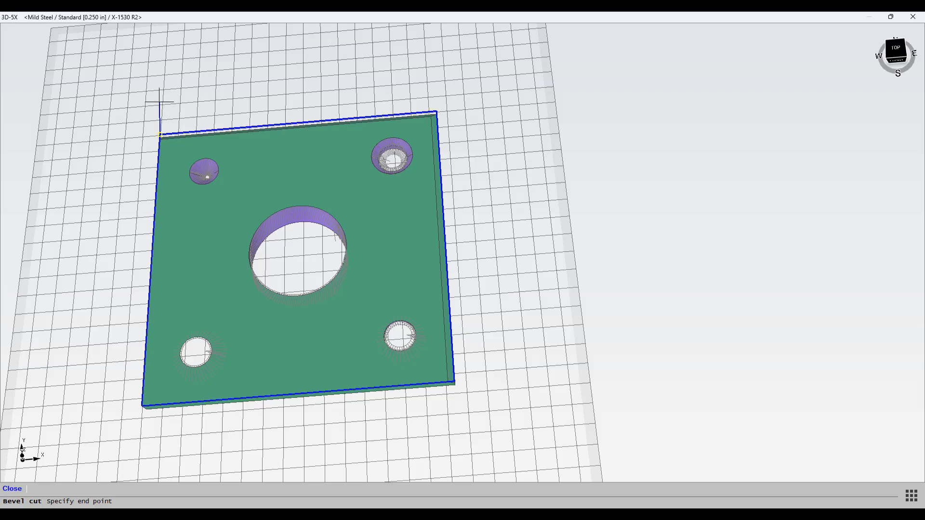
pyautogui.click(140, 109)
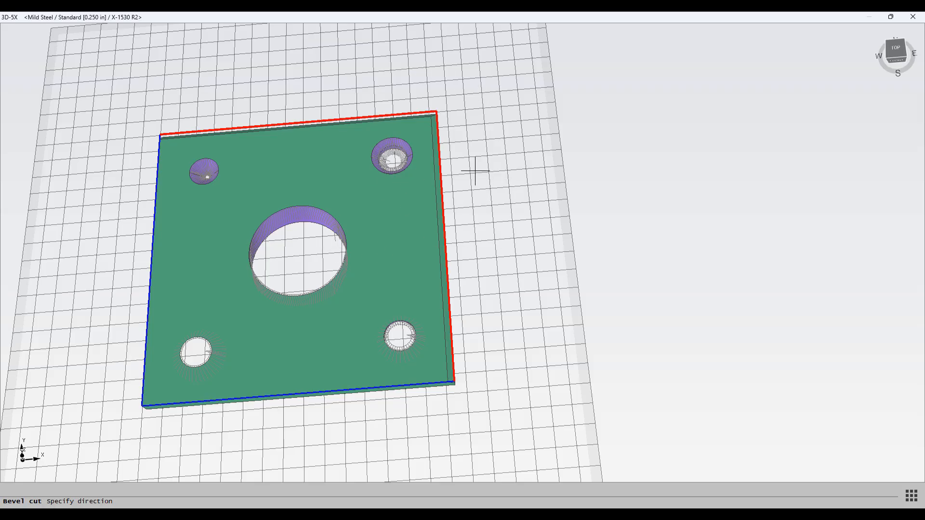
pyautogui.click(468, 191)
# Step: Set the outer edge's bevel cut sequence, trying Top-Bot-Mid and then choosing Bot-Mid-Top
pyautogui.moveTo(470, 190)
pyautogui.mouseDown(button='middle')
pyautogui.moveTo(421, 411)
pyautogui.moveTo(380, 396)
pyautogui.moveTo(357, 413)
pyautogui.moveTo(336, 408)
pyautogui.moveTo(450, 333)
pyautogui.moveTo(339, 367)
pyautogui.moveTo(320, 407)
pyautogui.moveTo(343, 396)
pyautogui.mouseUp(button='middle')
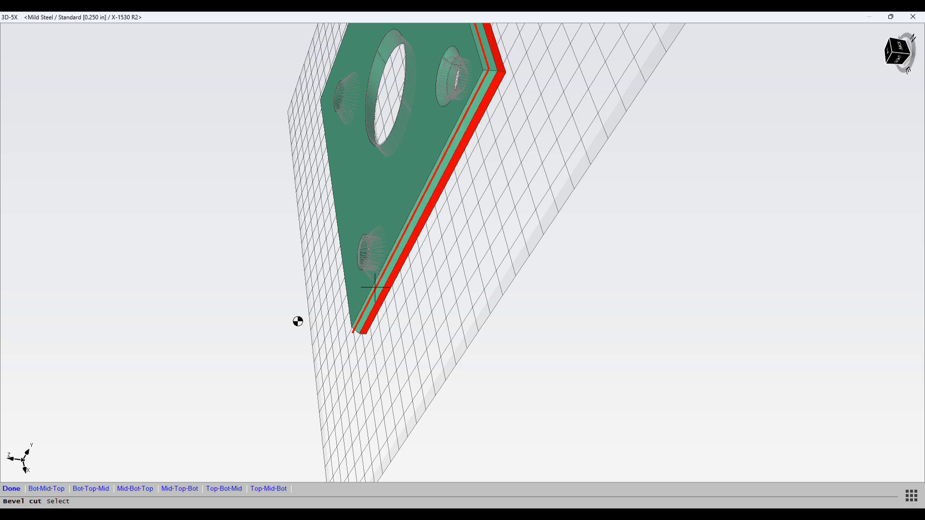
pyautogui.moveTo(298, 321); pyautogui.dragTo(415, 268, button='middle')
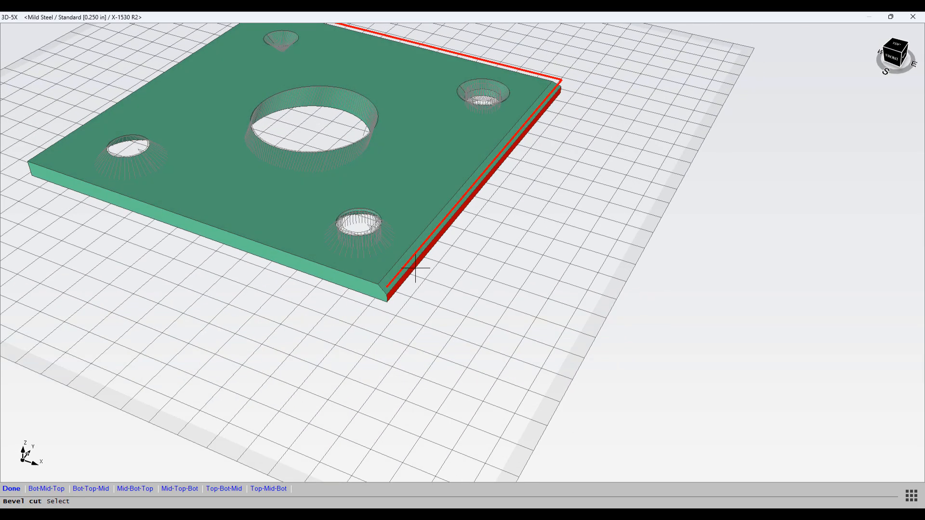
pyautogui.click(224, 489)
pyautogui.scroll(-3, 350, 466)
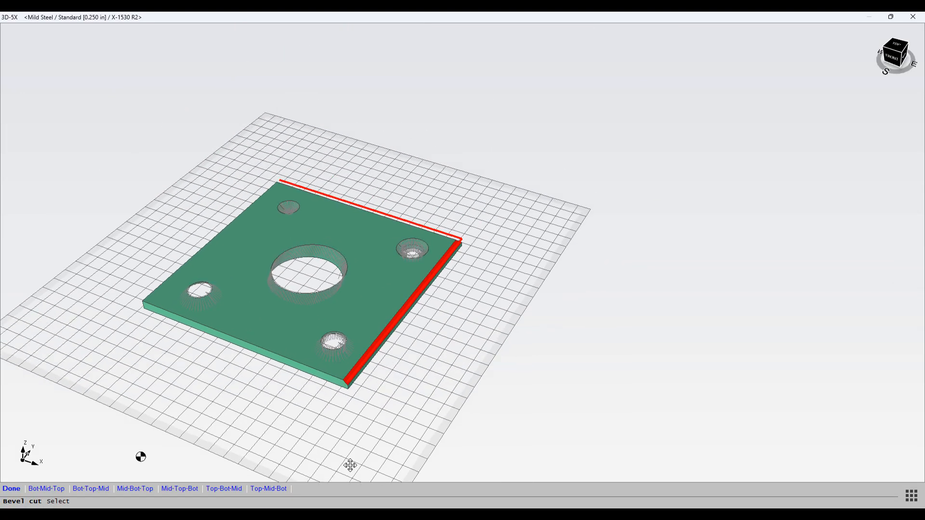
pyautogui.keyDown('shift'); pyautogui.moveTo(350, 465); pyautogui.dragTo(318, 374, button='middle'); pyautogui.keyUp('shift')
pyautogui.scroll(3, 320, 370)
pyautogui.scroll(-2, 320, 371)
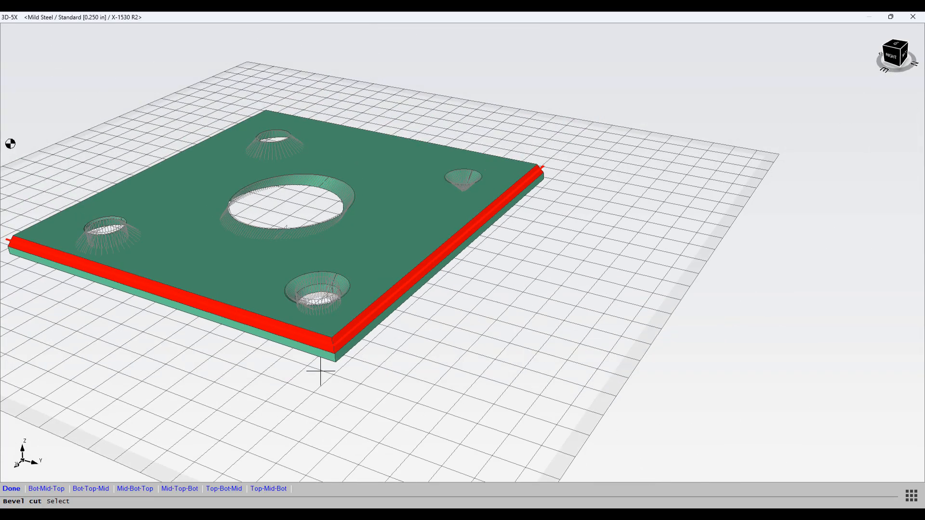
pyautogui.click(51, 490)
# Step: Select the bevel bands along the plate's outer edge and finish the selection
pyautogui.click(294, 339)
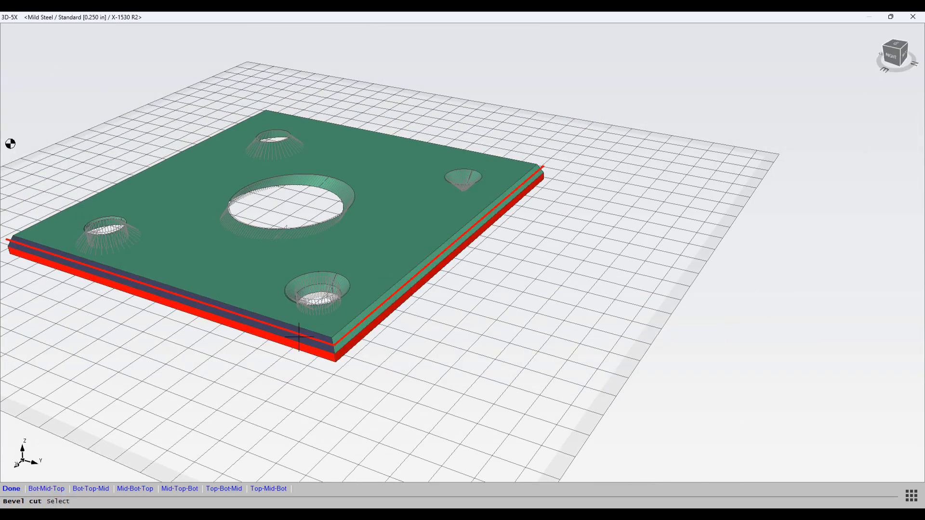
pyautogui.scroll(2, 318, 347)
pyautogui.click(331, 346)
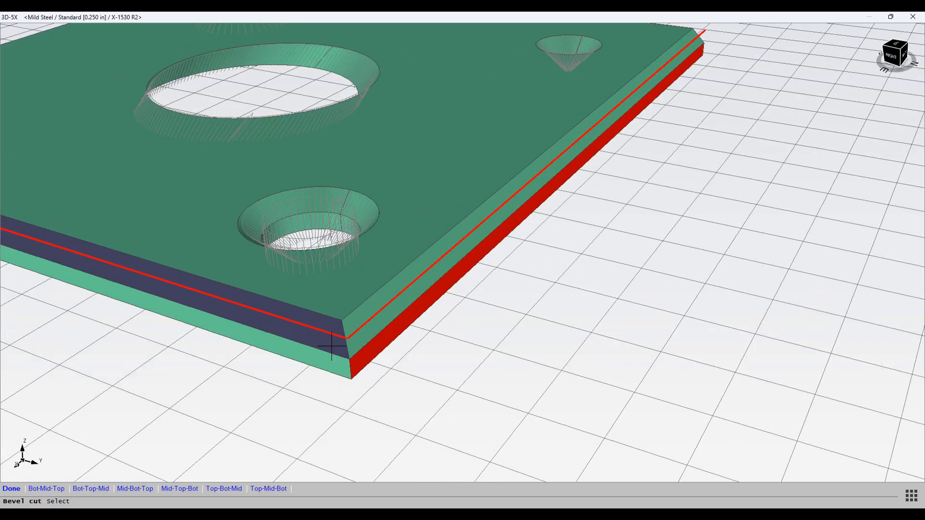
pyautogui.click(364, 322)
pyautogui.scroll(-3, 351, 326)
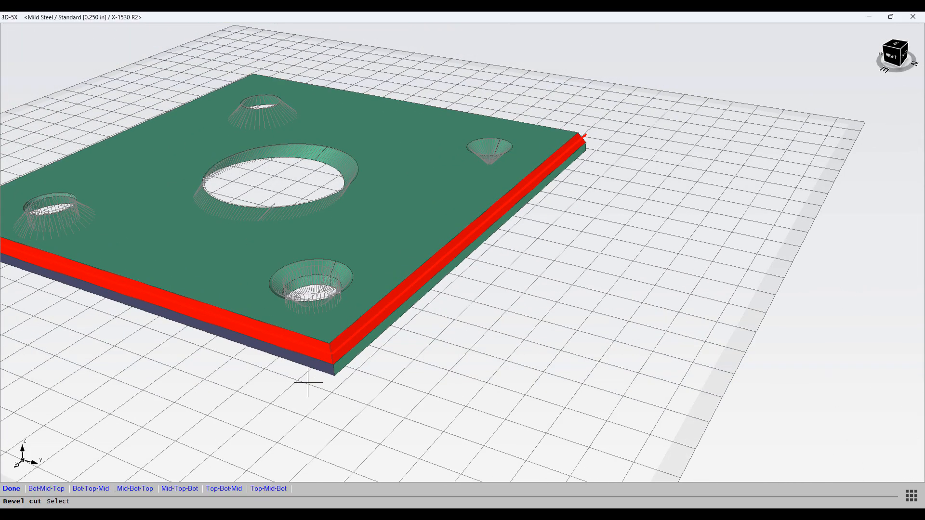
pyautogui.scroll(-2, 137, 393)
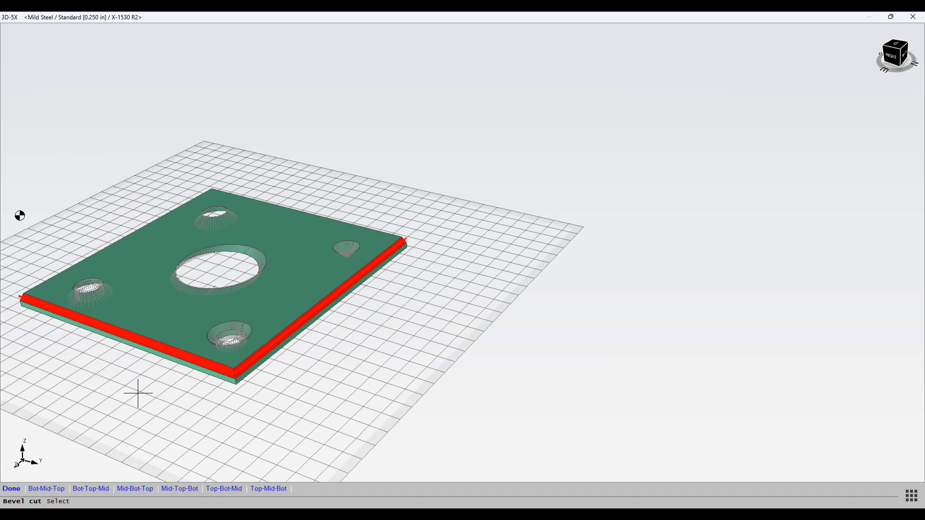
pyautogui.moveTo(137, 392); pyautogui.dragTo(407, 384, button='middle')
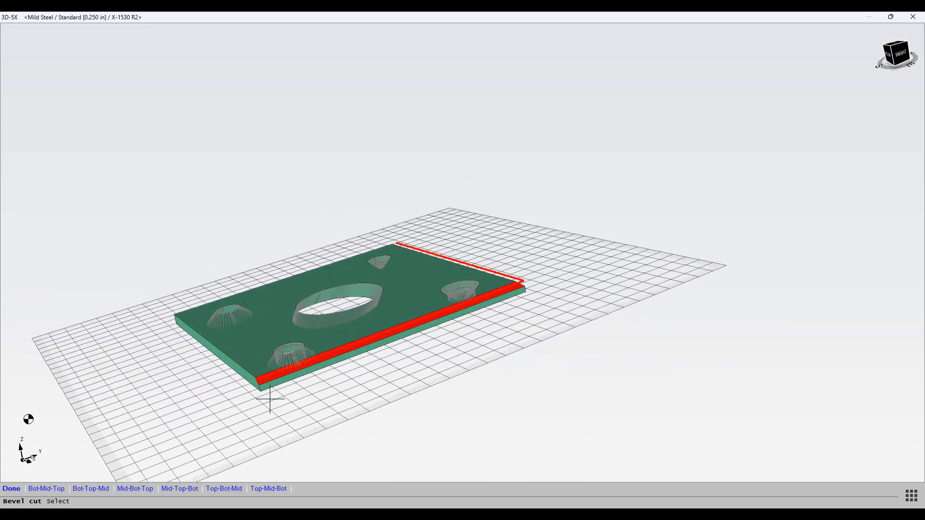
pyautogui.click(11, 489)
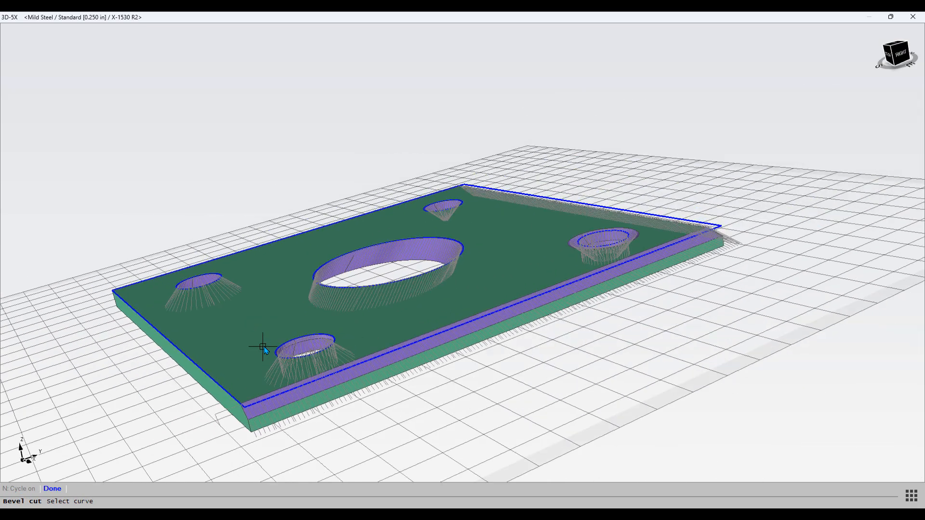
# Step: Add a bevel cut lead on the plate's left edge with its start point just outside the edge, accepting the default sequence
pyautogui.moveTo(264, 349); pyautogui.dragTo(282, 382, button='middle')
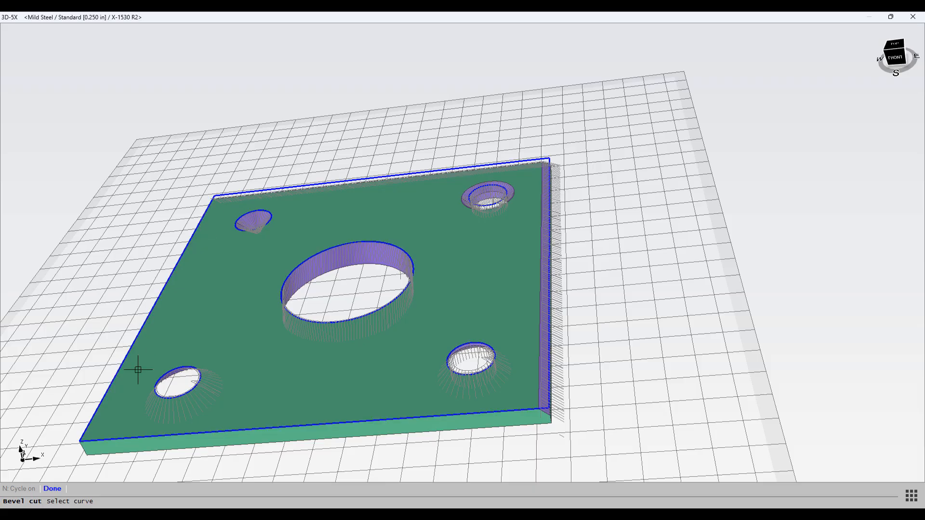
pyautogui.click(52, 489)
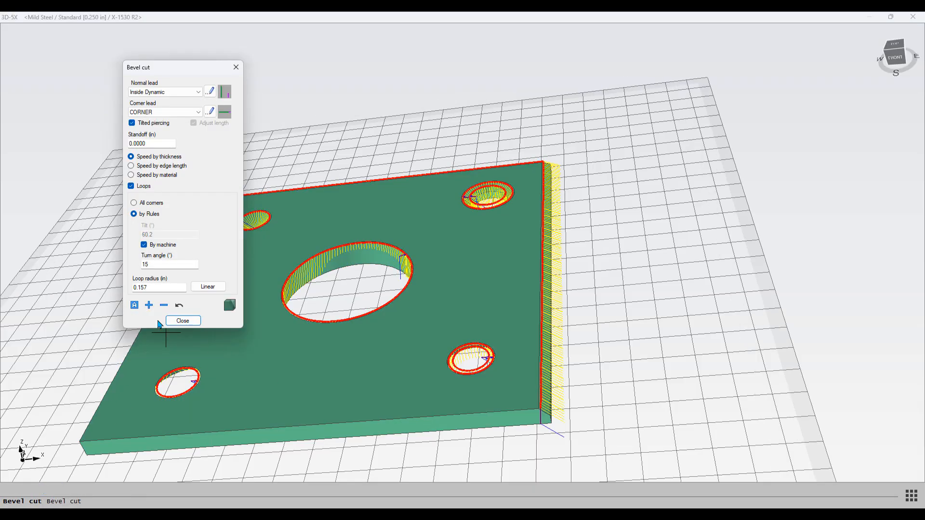
pyautogui.click(135, 305)
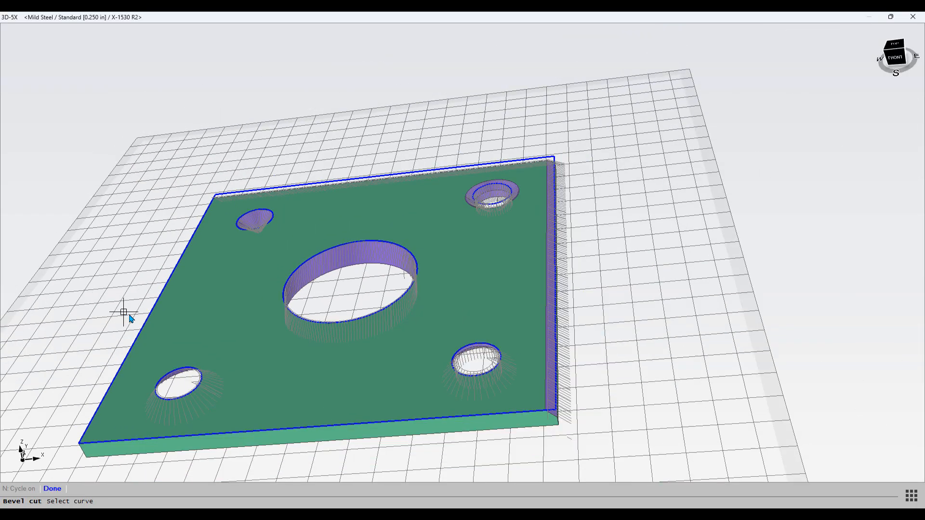
pyautogui.click(151, 309)
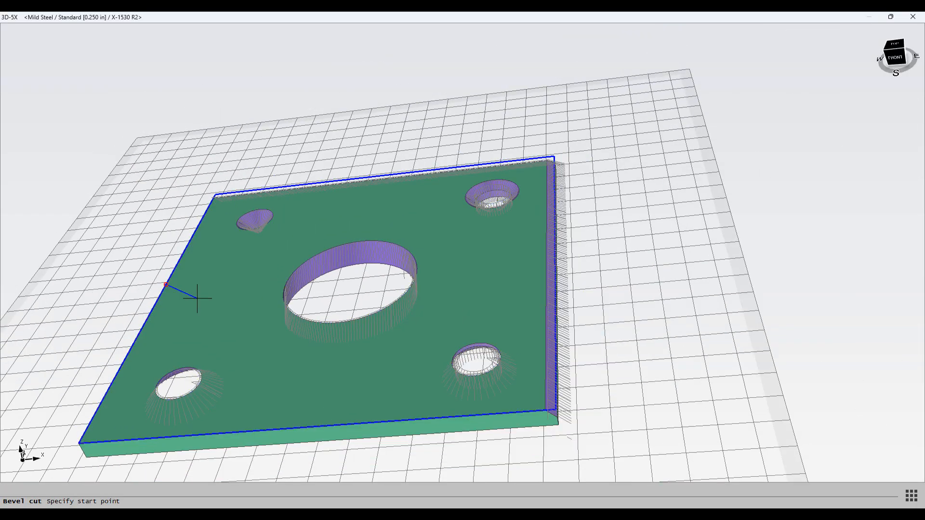
pyautogui.click(112, 323)
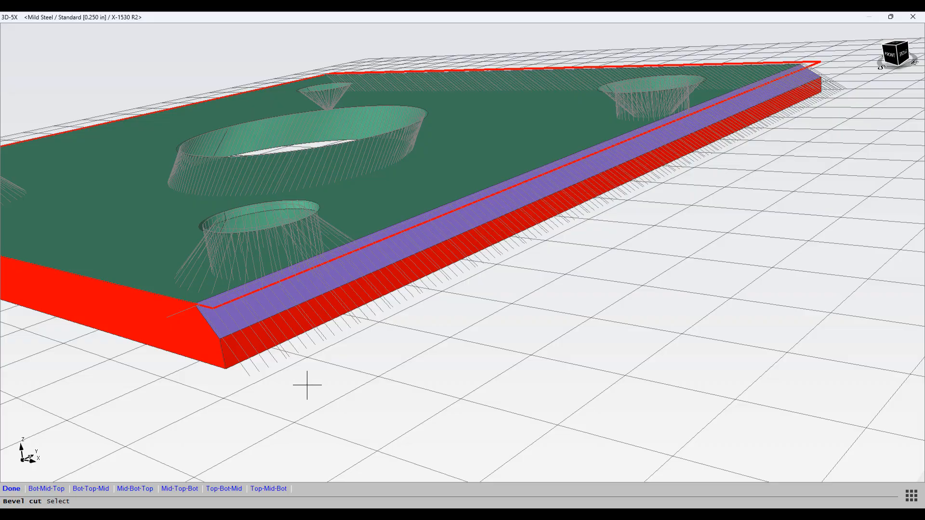
pyautogui.rightClick(307, 385)
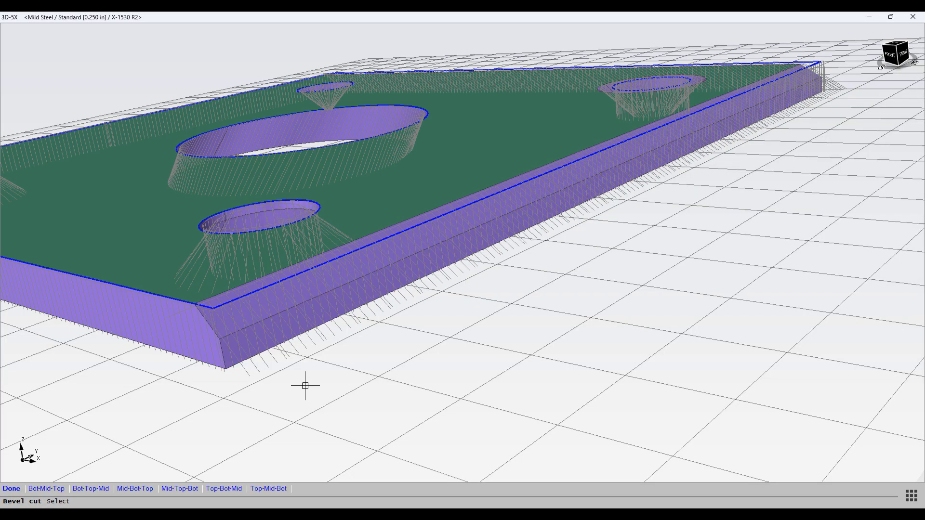
# Step: Finish the bevel cut curve selection and close the Bevel cut dialog
pyautogui.scroll(-5, 304, 388)
pyautogui.moveTo(303, 388); pyautogui.dragTo(360, 373, button='middle')
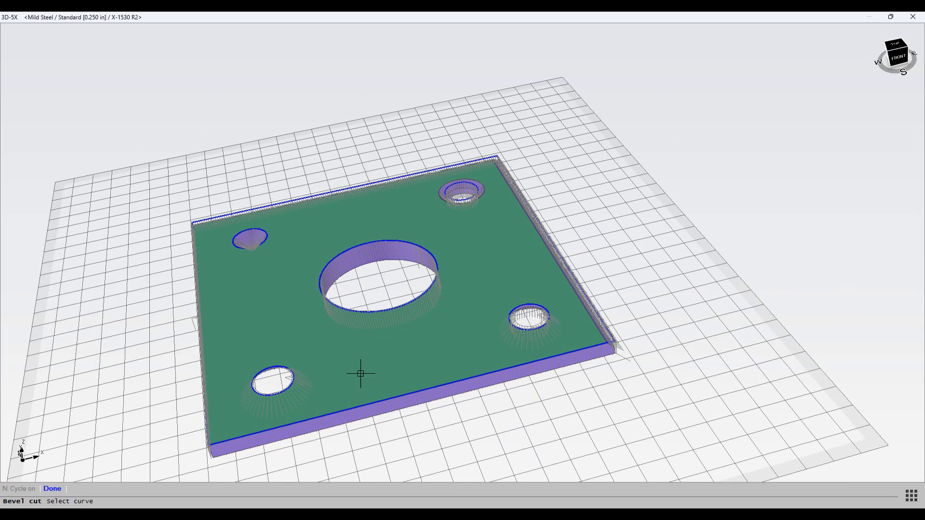
pyautogui.click(48, 491)
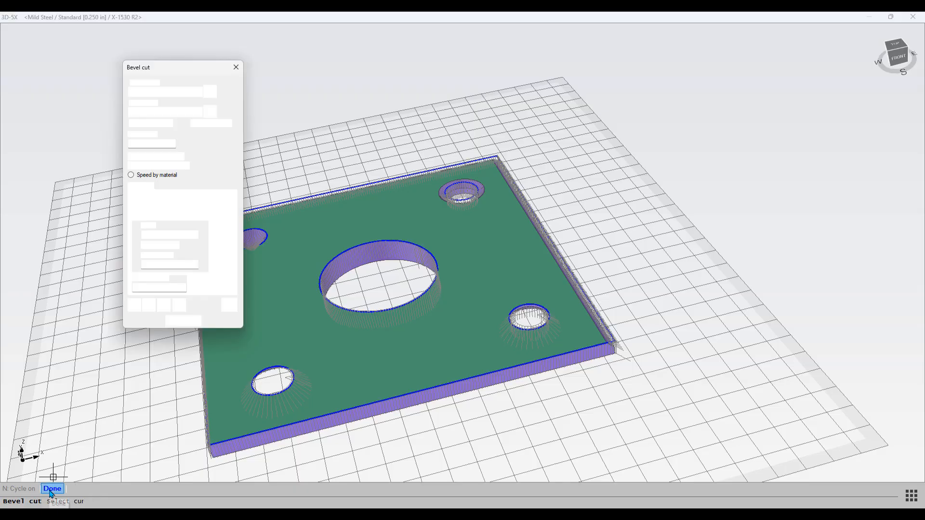
pyautogui.click(184, 321)
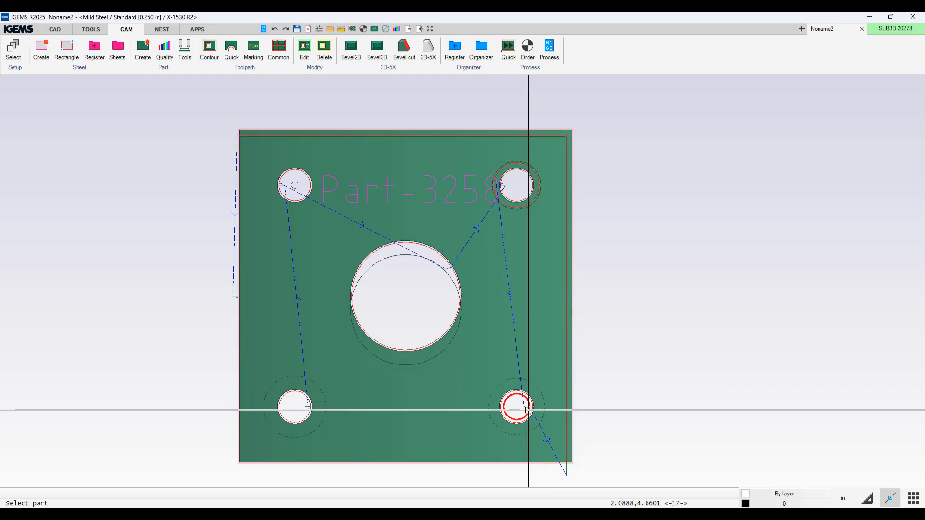
# Step: Open the part in the toolpath editor and step through toolpaths #1 to #4 to inspect their leads
pyautogui.click(305, 51)
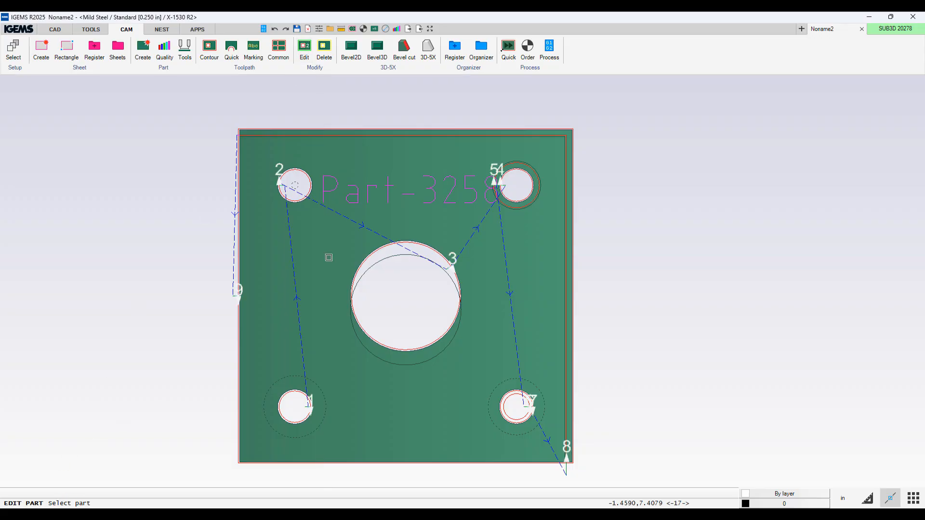
pyautogui.click(382, 129)
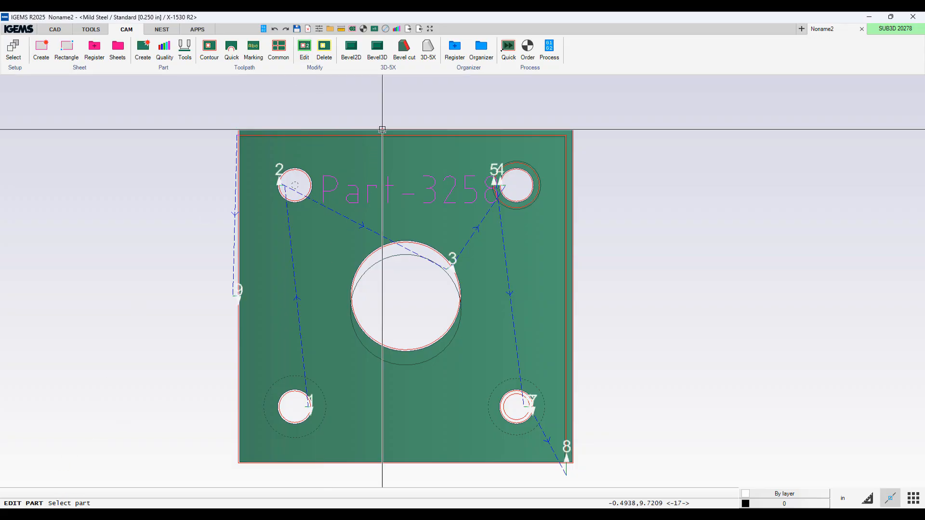
pyautogui.moveTo(417, 117); pyautogui.dragTo(687, 137)
pyautogui.click(641, 149)
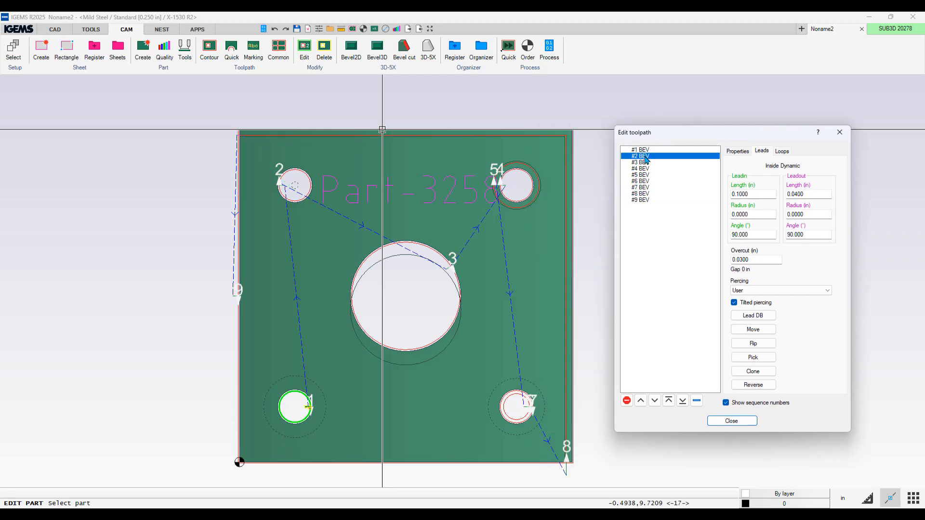
pyautogui.click(645, 156)
pyautogui.click(645, 163)
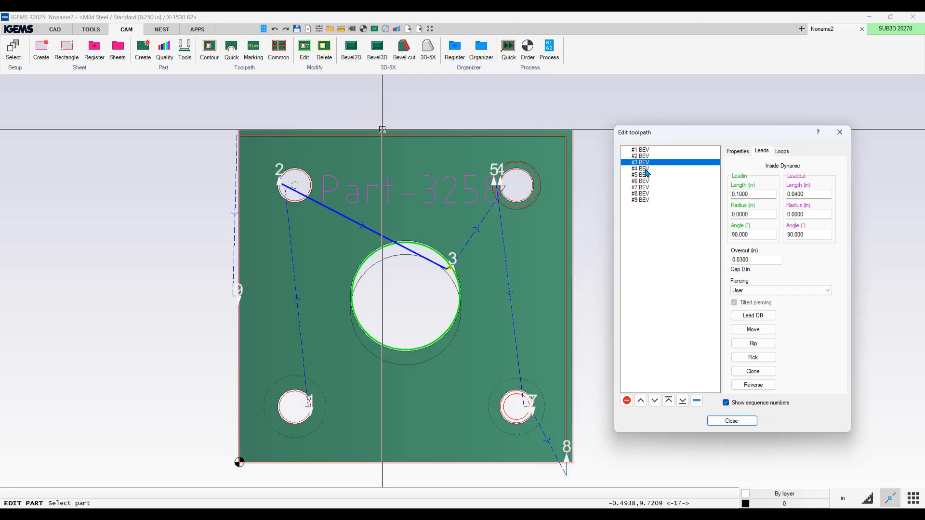
pyautogui.click(646, 170)
pyautogui.click(646, 163)
pyautogui.click(646, 169)
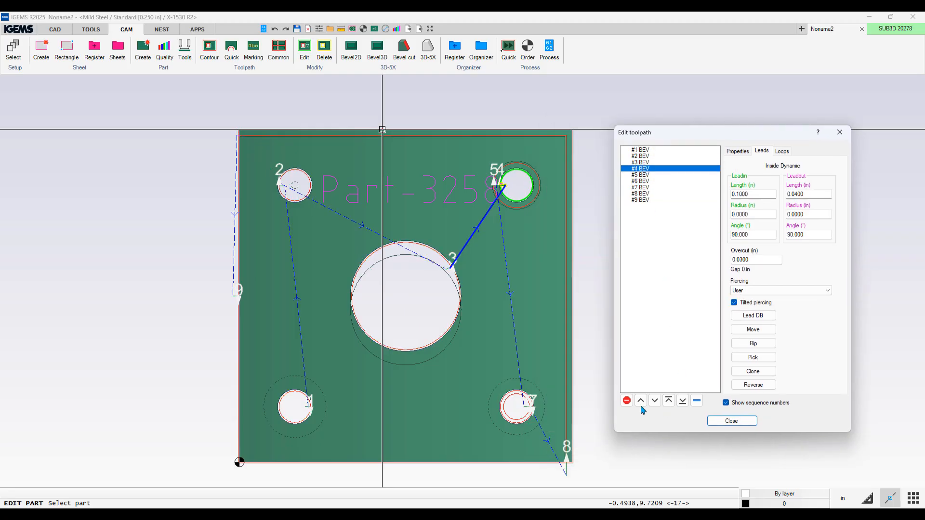
pyautogui.click(645, 156)
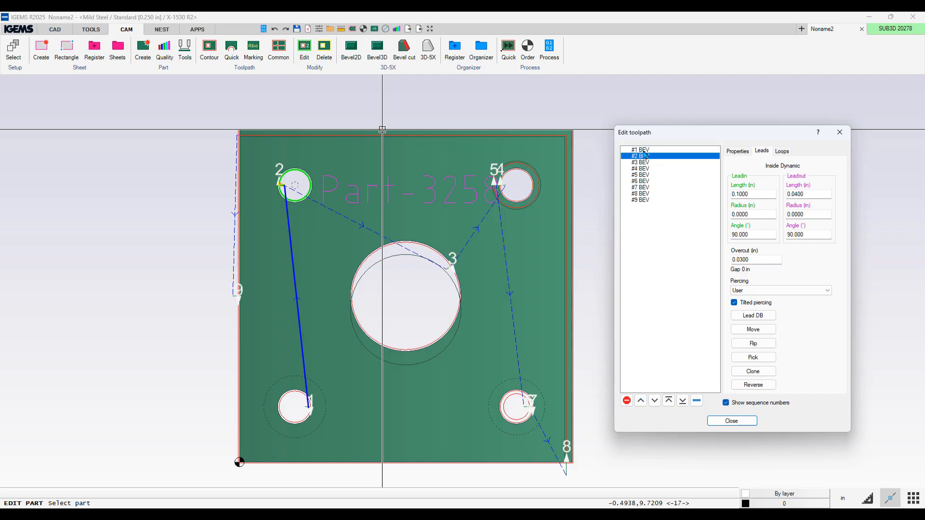
pyautogui.click(643, 162)
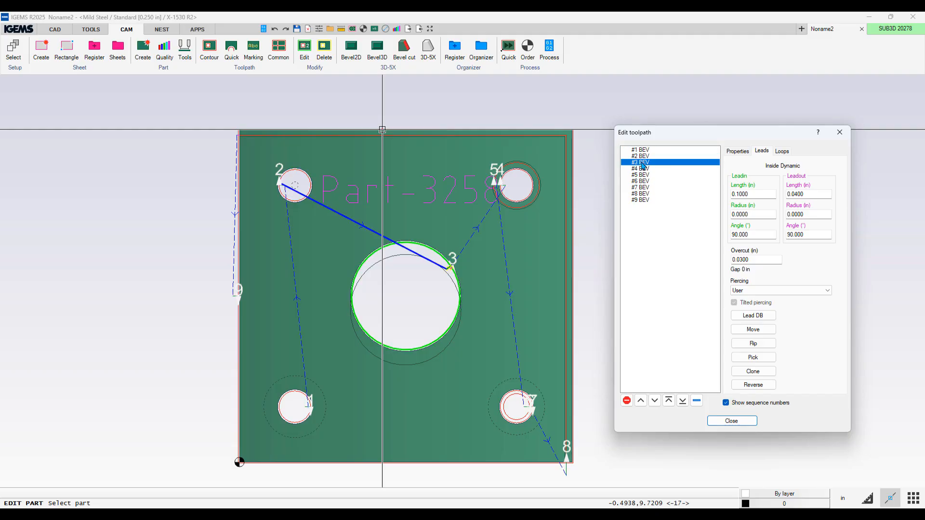
pyautogui.click(642, 169)
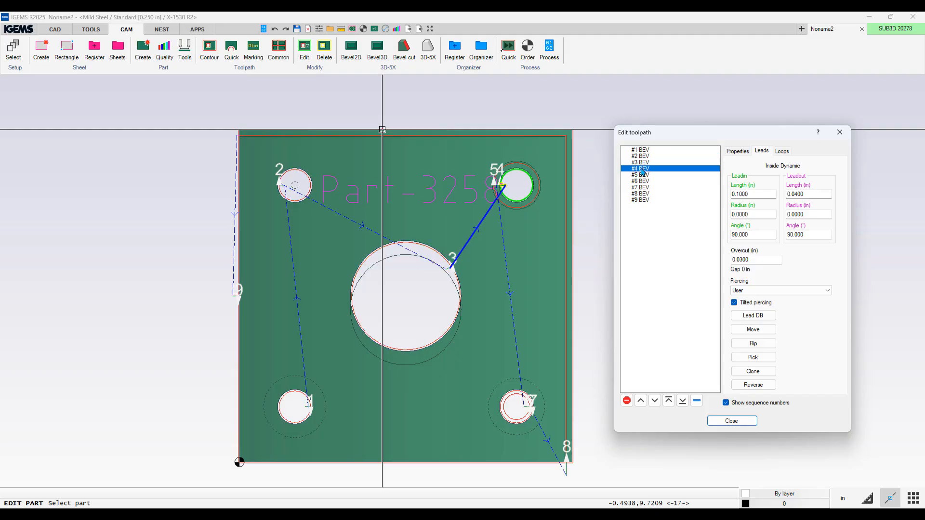
# Step: Zoom in to inspect toolpaths #4 to #7 and their properties, then close the toolpath editor
pyautogui.scroll(5, 545, 168)
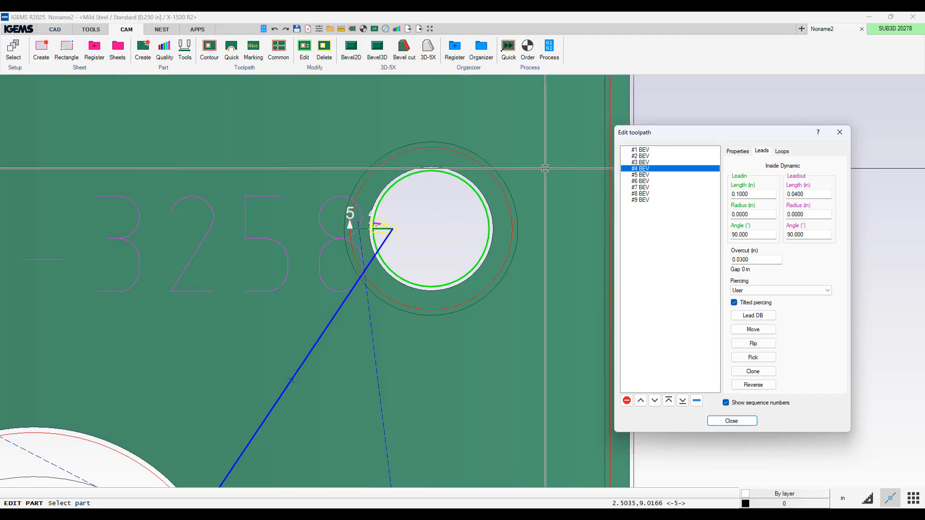
pyautogui.scroll(2, 545, 168)
pyautogui.scroll(-2, 400, 244)
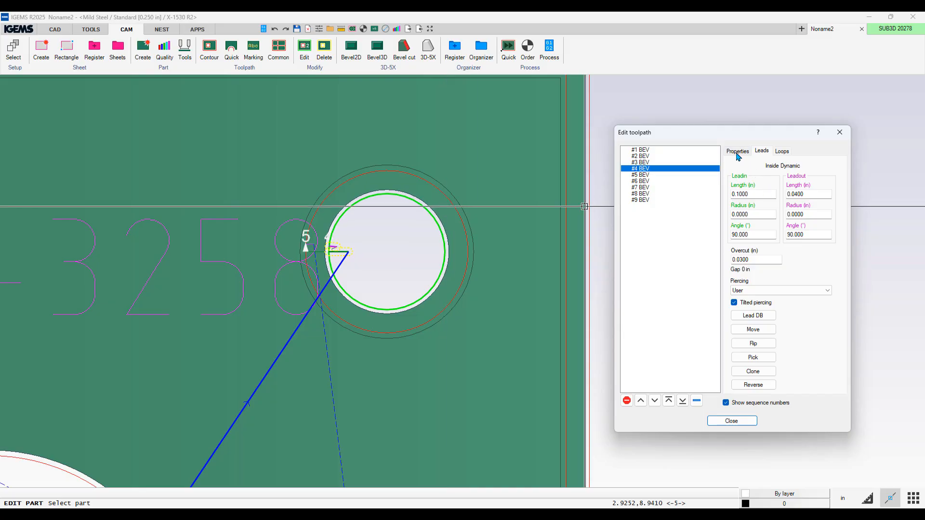
pyautogui.click(640, 176)
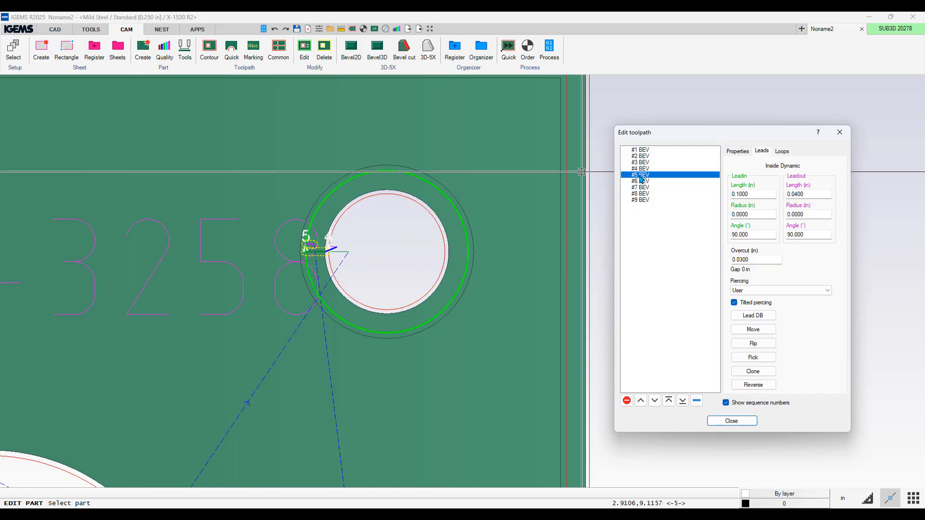
pyautogui.click(739, 153)
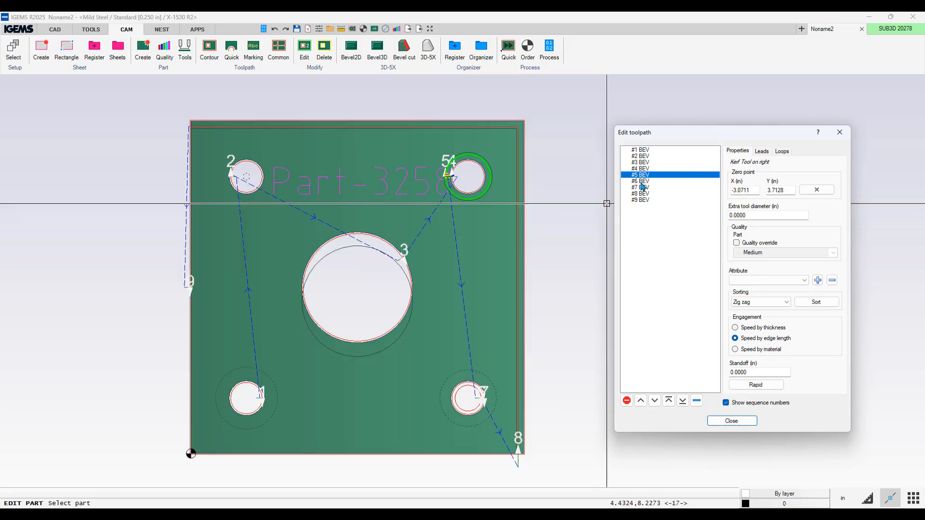
pyautogui.click(643, 182)
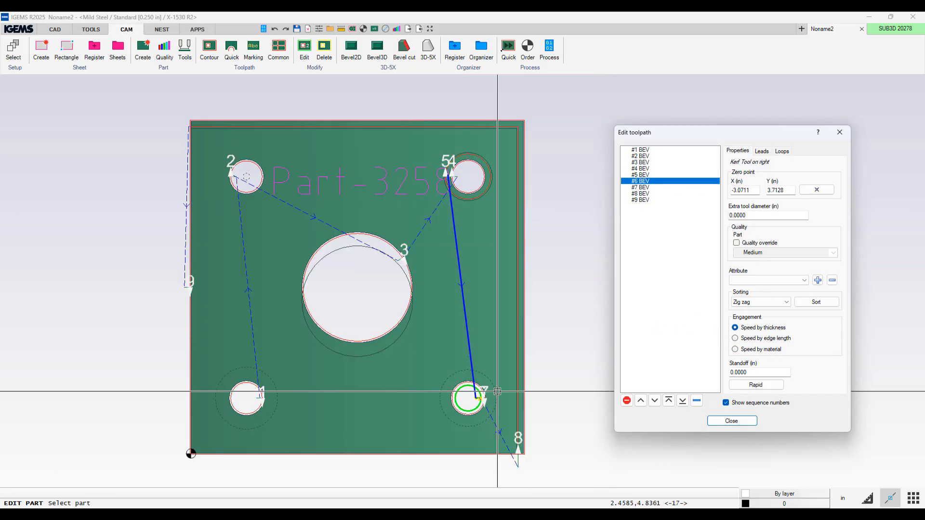
pyautogui.scroll(5, 464, 373)
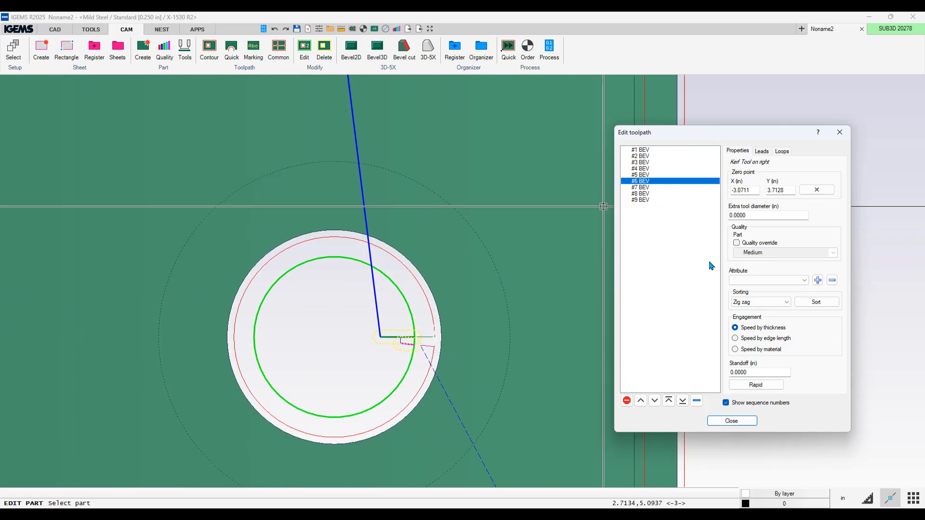
pyautogui.click(644, 188)
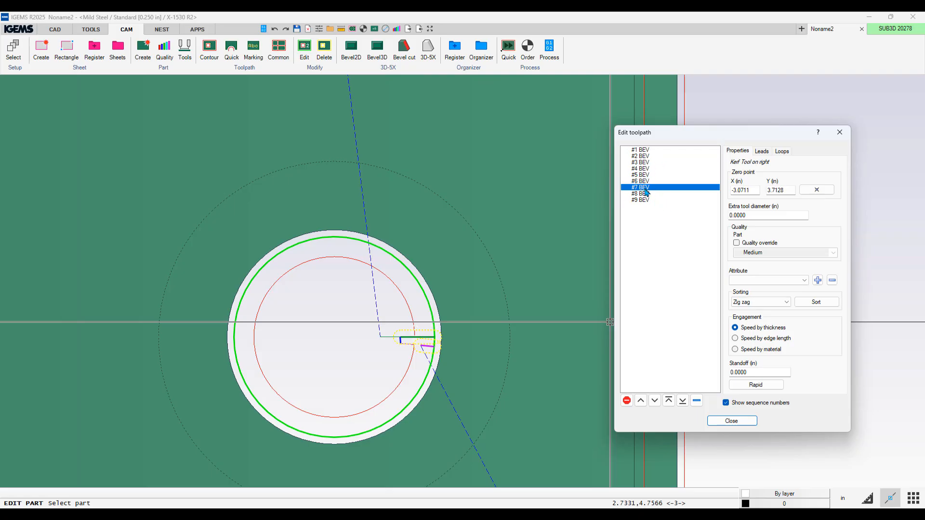
pyautogui.click(731, 421)
# Step: Process the part and launch the 3D simulation, accepting the X-1530 R2 machine options
pyautogui.scroll(-3, 717, 412)
pyautogui.scroll(-4, 718, 413)
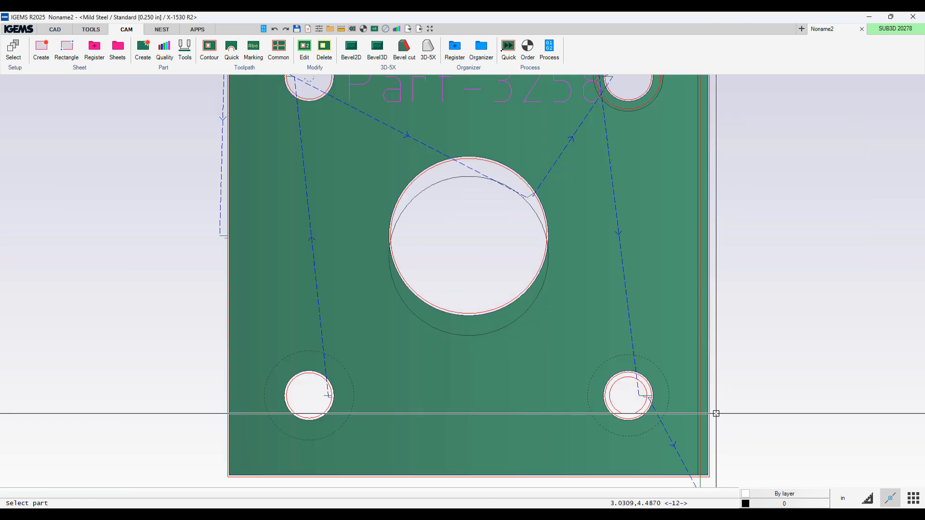
pyautogui.click(549, 49)
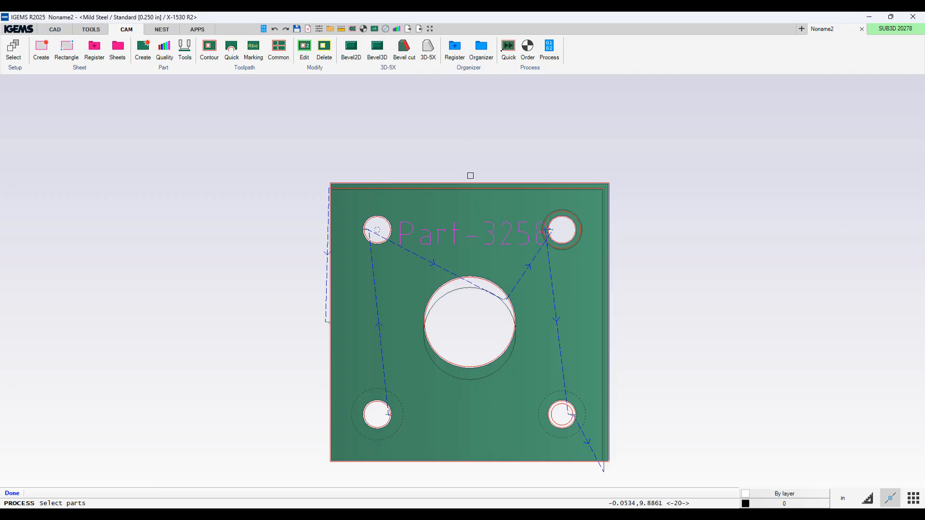
pyautogui.click(483, 183)
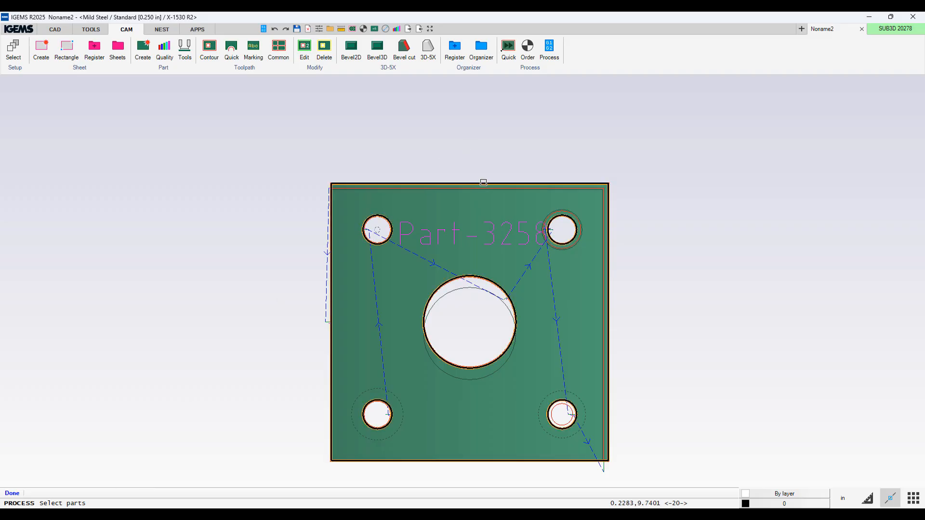
pyautogui.rightClick(483, 182)
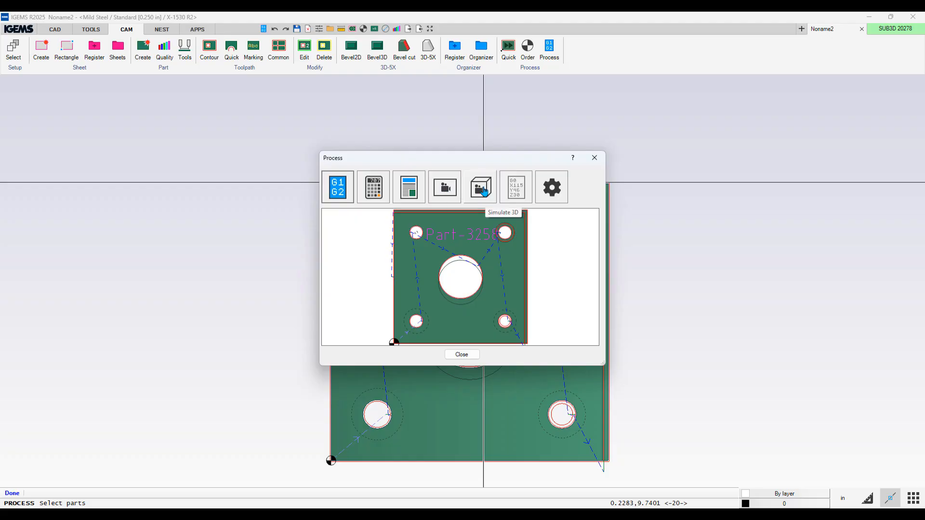
pyautogui.click(483, 191)
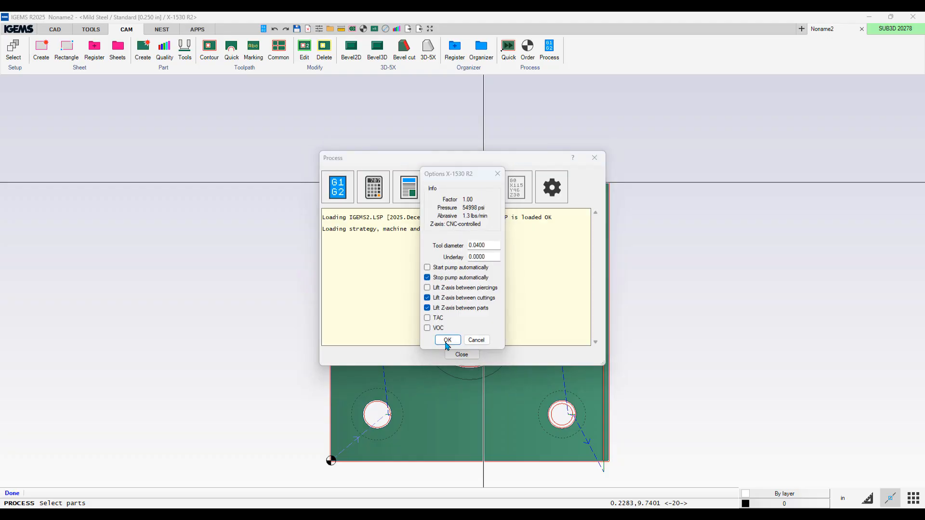
pyautogui.click(448, 341)
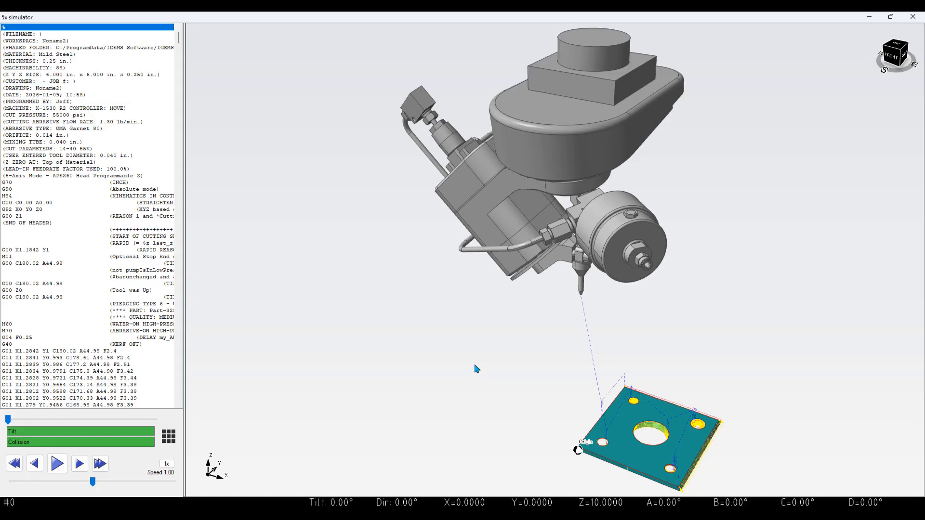
# Step: Play the 5-axis simulation at speed 11.00, pause it, and inspect the G-code at the current cut
pyautogui.click(57, 464)
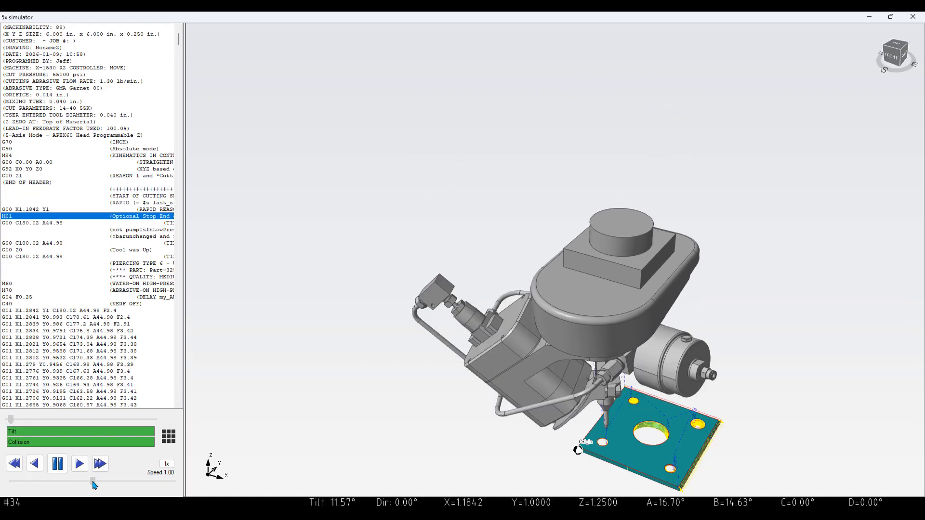
pyautogui.moveTo(93, 481); pyautogui.dragTo(173, 483)
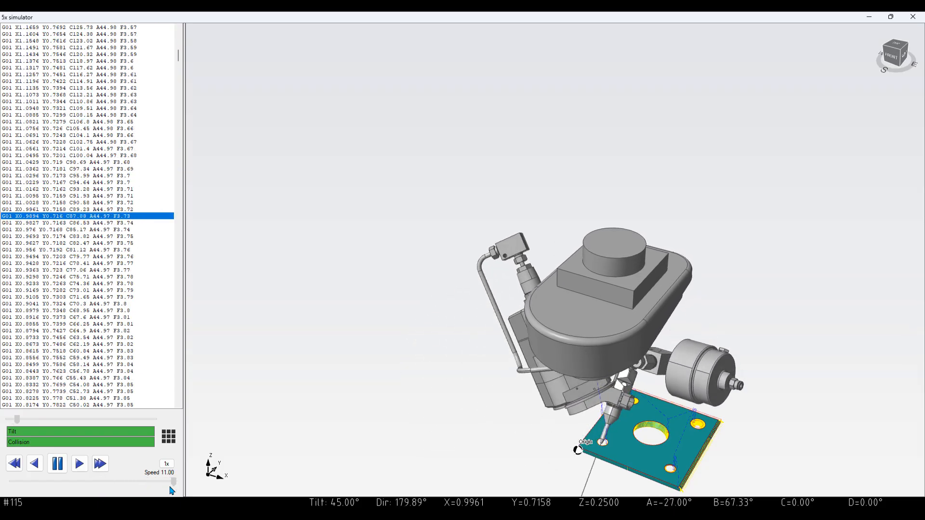
pyautogui.moveTo(602, 438); pyautogui.dragTo(497, 308, button='middle')
pyautogui.scroll(5, 500, 306)
pyautogui.scroll(-2, 500, 307)
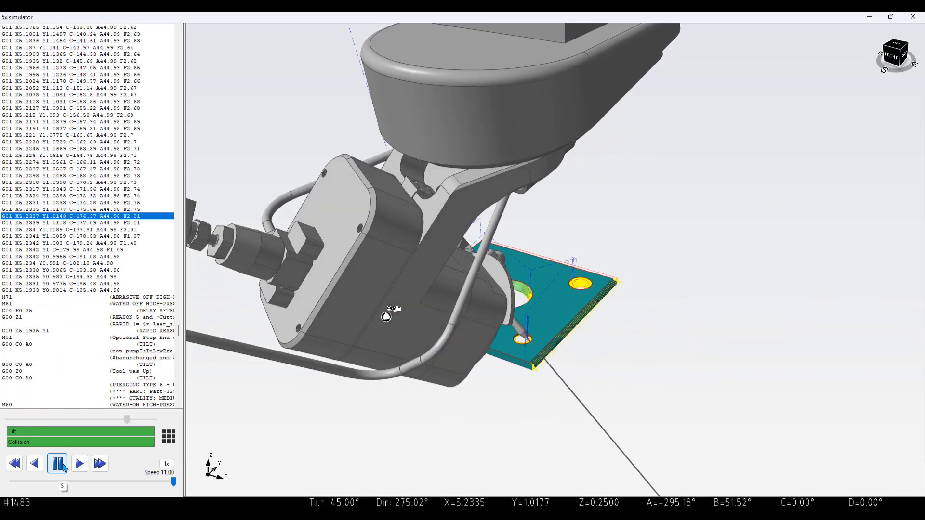
pyautogui.click(58, 463)
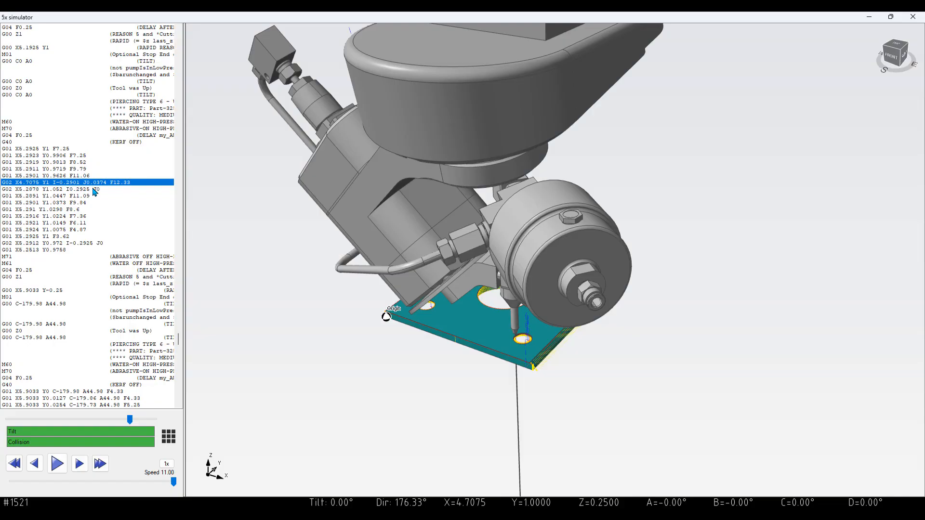
pyautogui.click(95, 190)
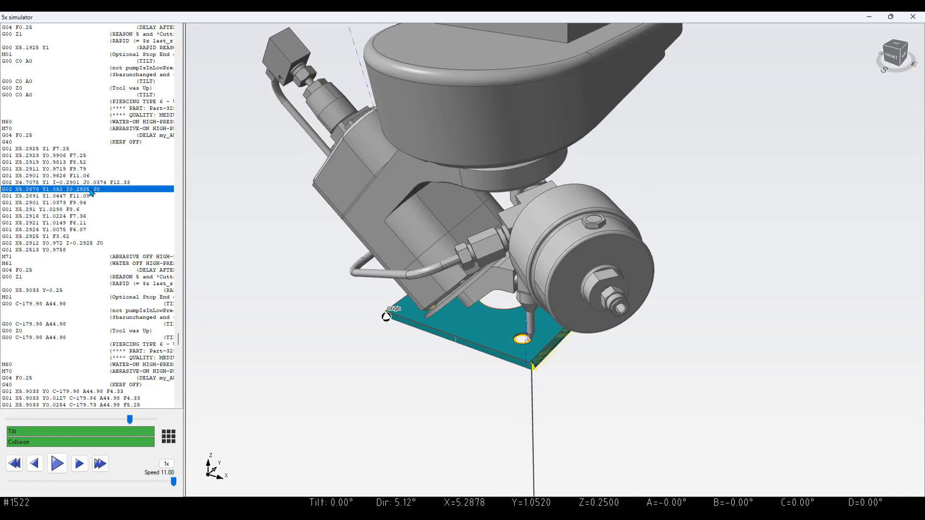
# Step: Step back one G-code line in the simulation, then close the 5x simulator and the Process dialog
pyautogui.press('Up')
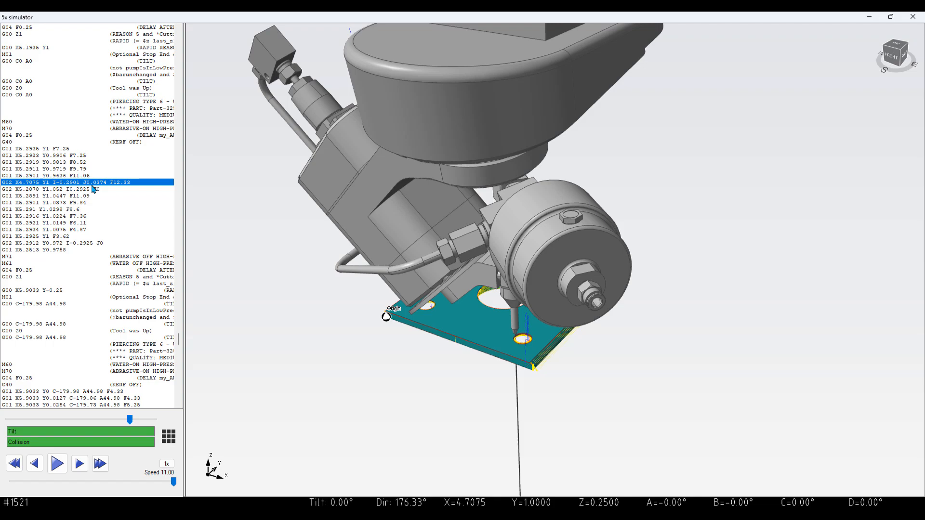
pyautogui.click(913, 18)
pyautogui.click(461, 354)
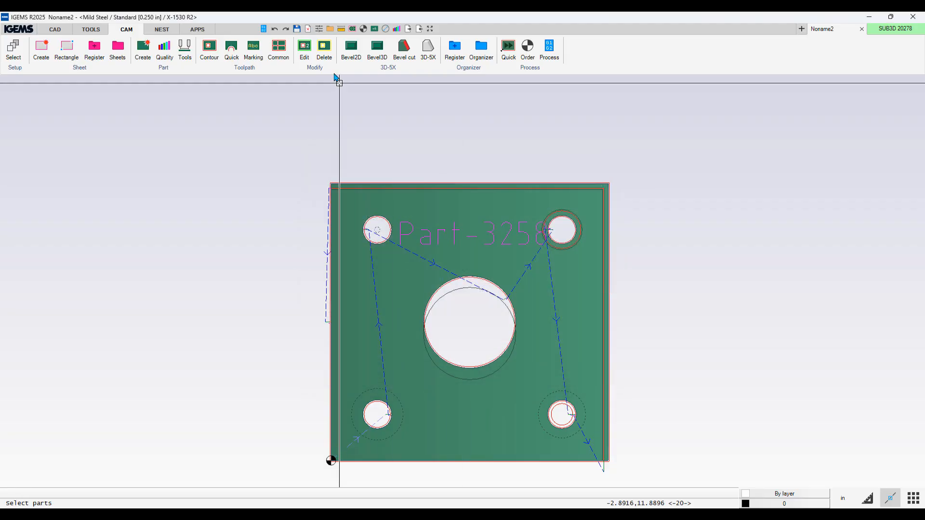
# Step: Open the bevel toolpath of the lower-right hole in the toolpath editor and review its leads and properties
pyautogui.click(303, 48)
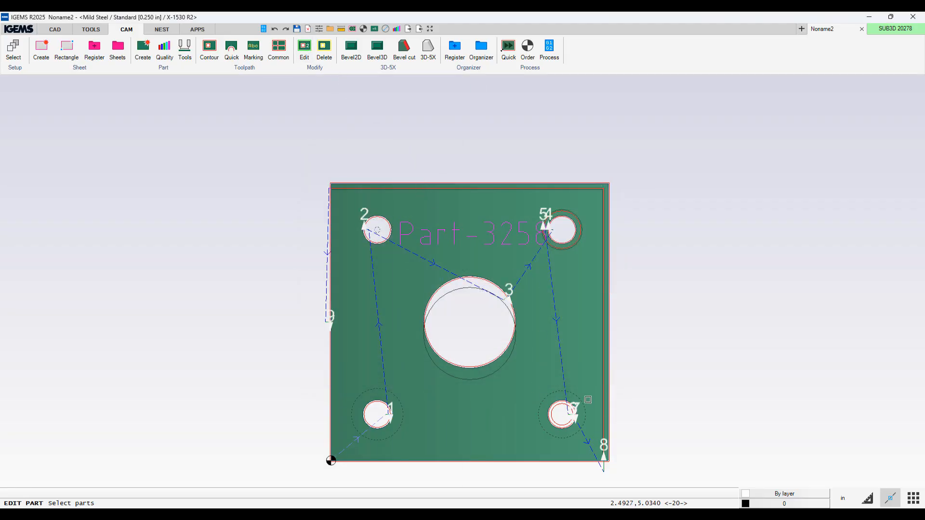
pyautogui.scroll(5, 573, 416)
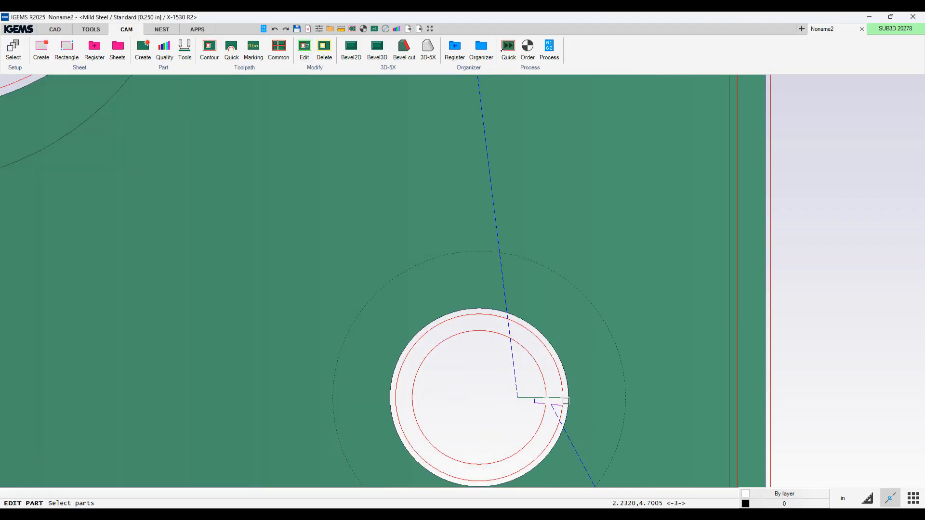
pyautogui.click(561, 397)
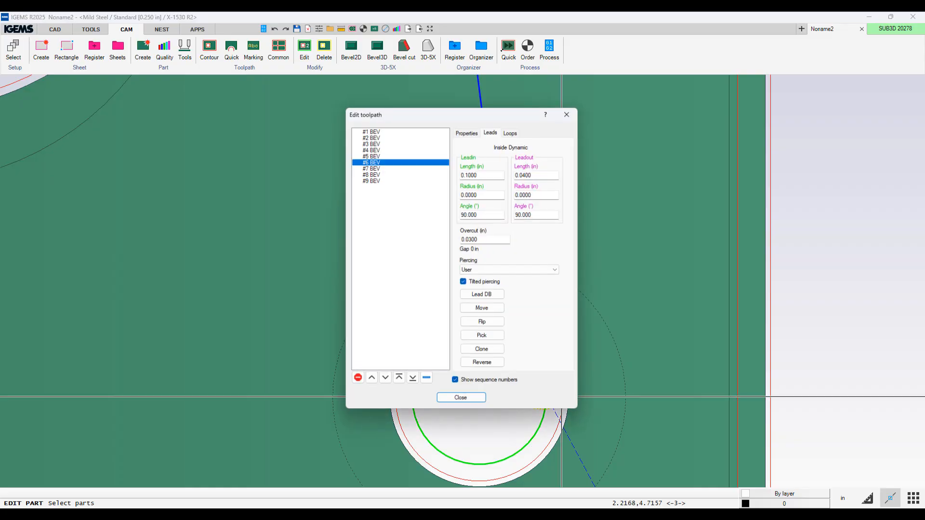
pyautogui.click(467, 131)
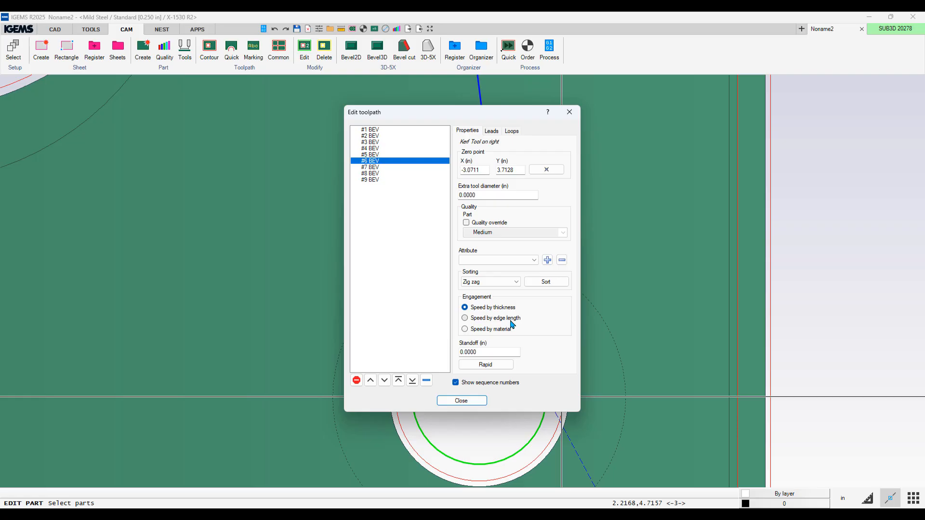
pyautogui.click(461, 401)
# Step: Process the part and launch the 3D simulation, accepting the X-1530 R2 machine options
pyautogui.click(547, 50)
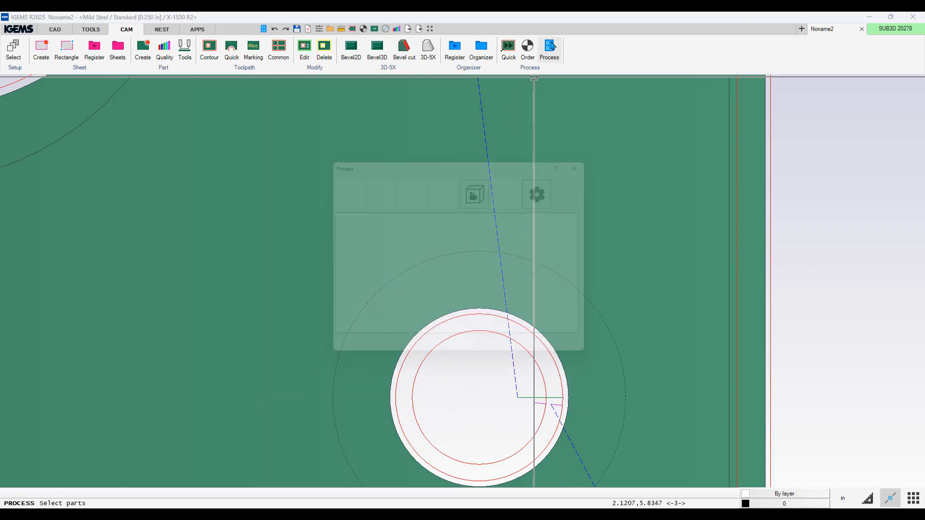
pyautogui.click(479, 186)
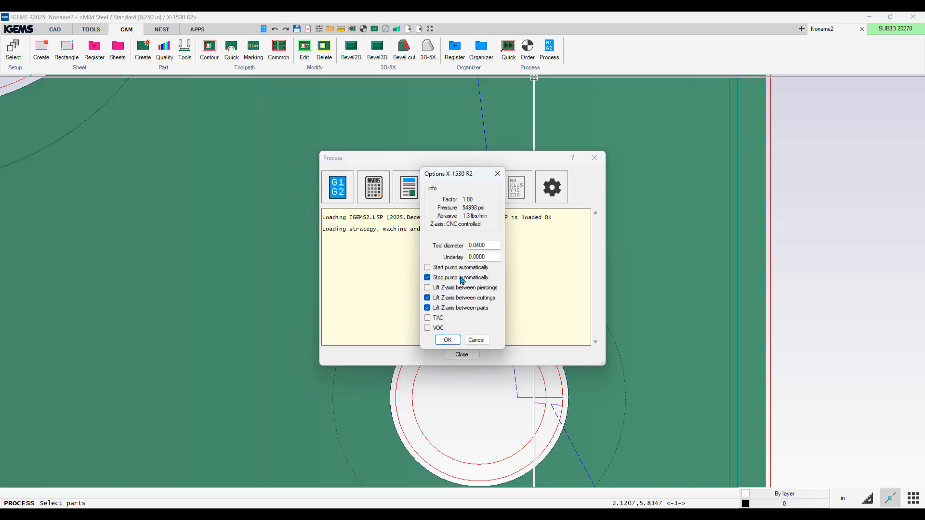
pyautogui.click(445, 340)
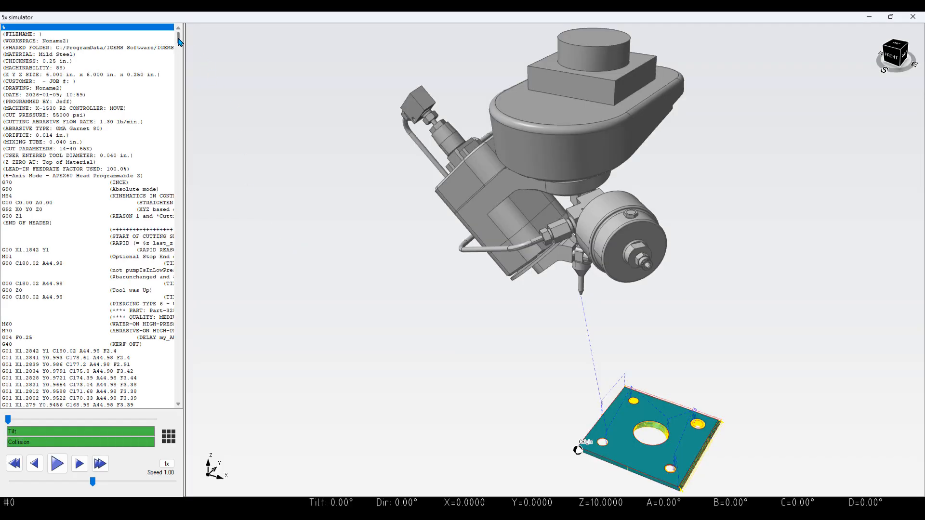
# Step: Scrub the simulation to the hole cut and inspect its G-code arc line, then close the simulator and Process dialog
pyautogui.moveTo(9, 430); pyautogui.dragTo(126, 433)
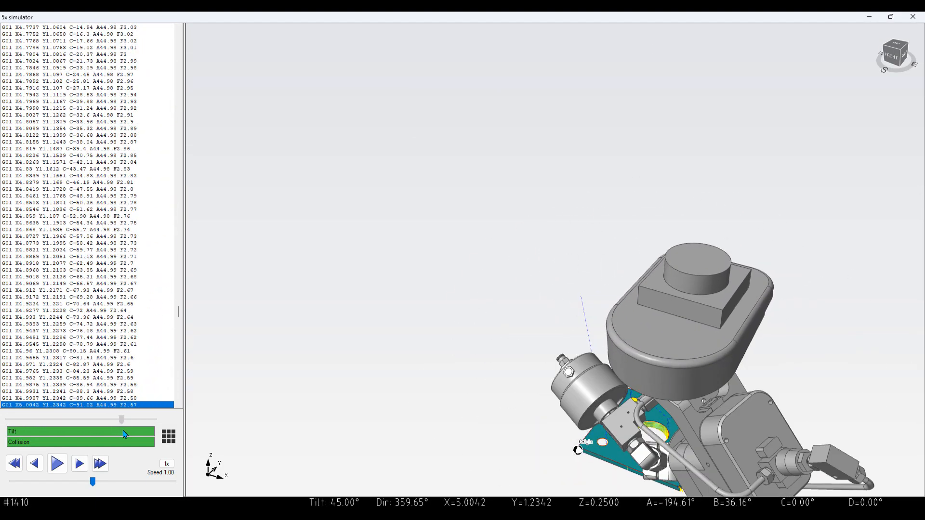
pyautogui.scroll(-13, 104, 371)
pyautogui.scroll(-20, 118, 308)
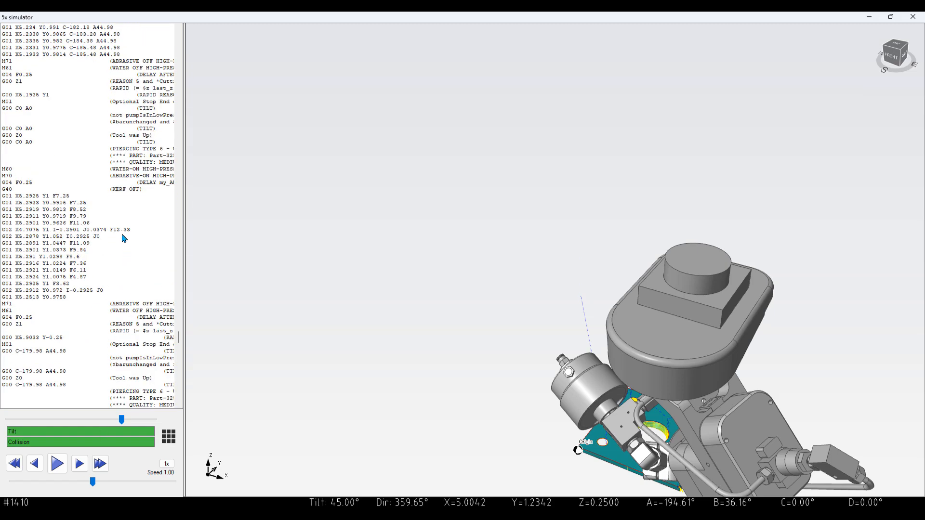
pyautogui.click(124, 230)
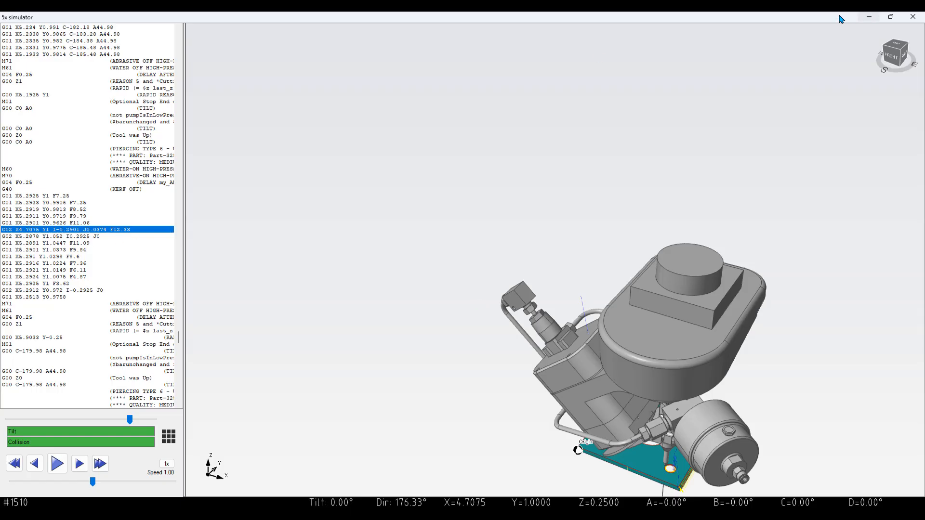
pyautogui.click(913, 18)
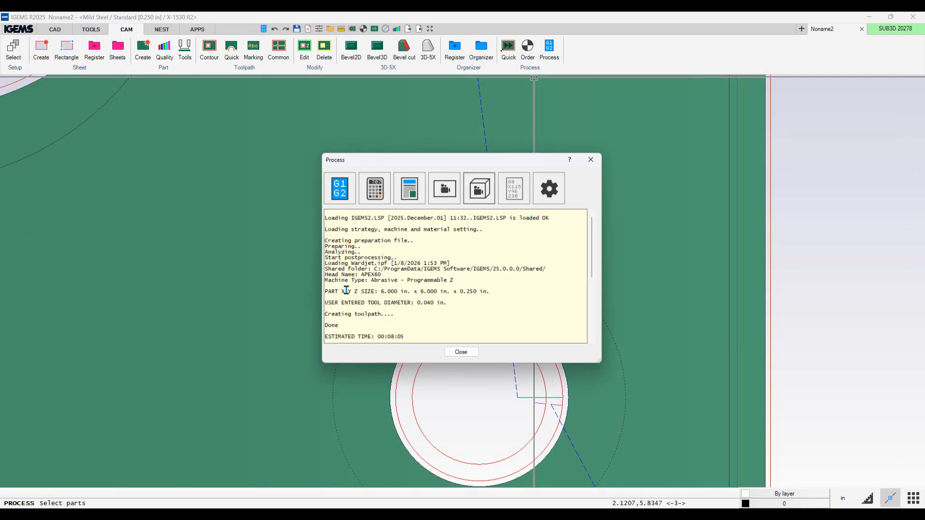
pyautogui.click(462, 352)
# Step: Compare toolpaths #6 and #7 in the toolpath editor and set #6's engagement to Speed by thickness
pyautogui.click(307, 47)
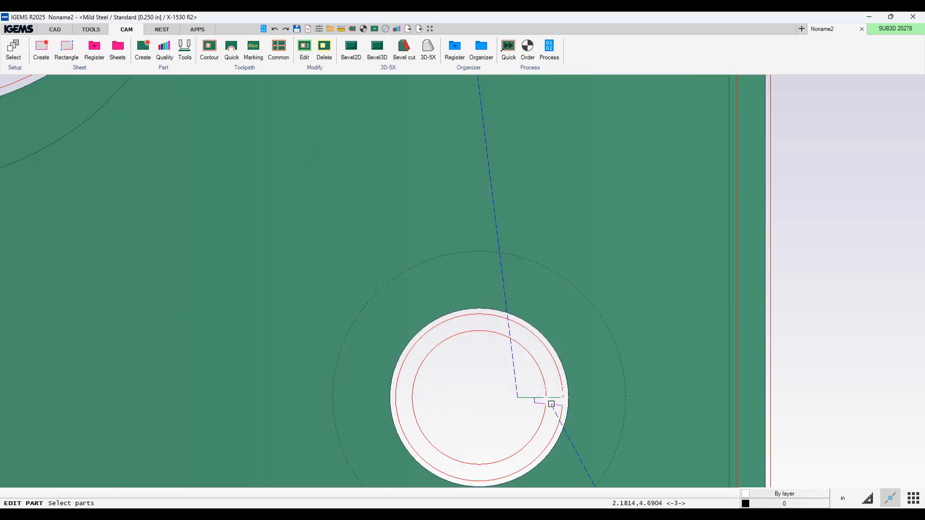
pyautogui.click(563, 403)
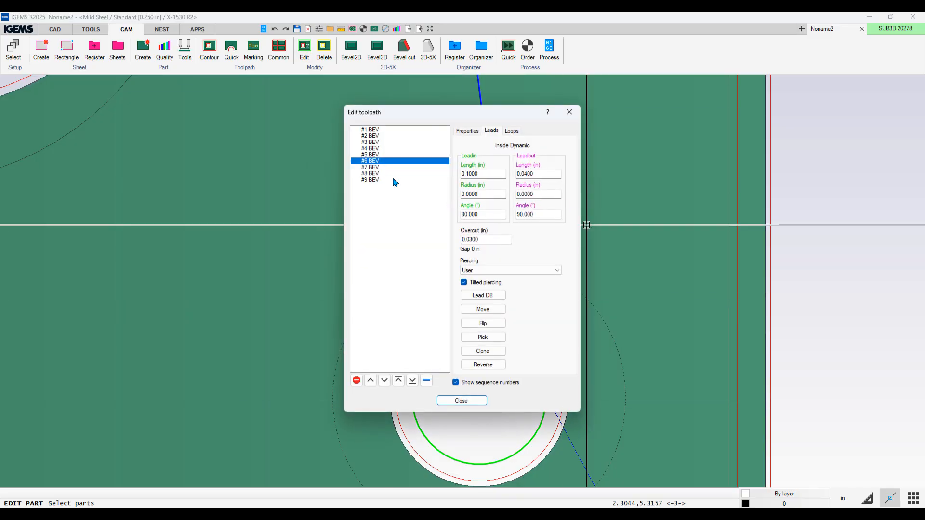
pyautogui.click(467, 131)
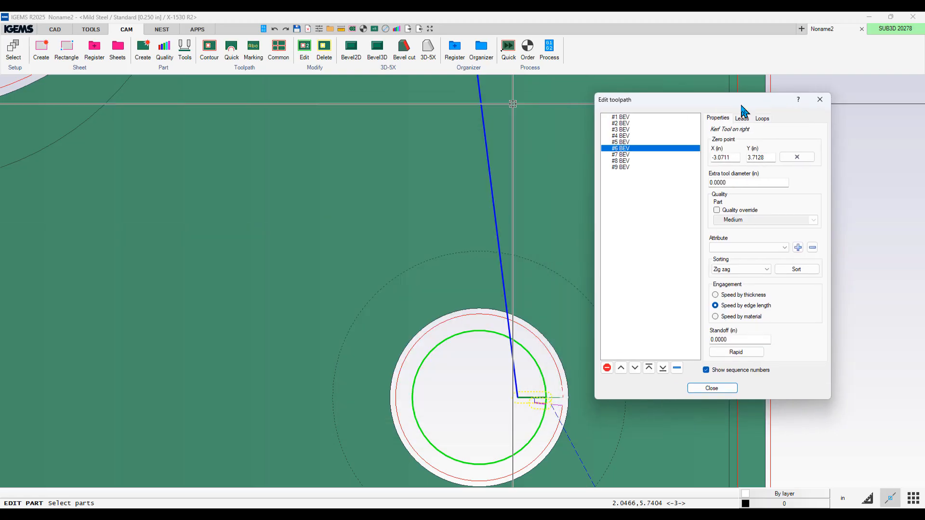
pyautogui.click(626, 161)
pyautogui.click(628, 155)
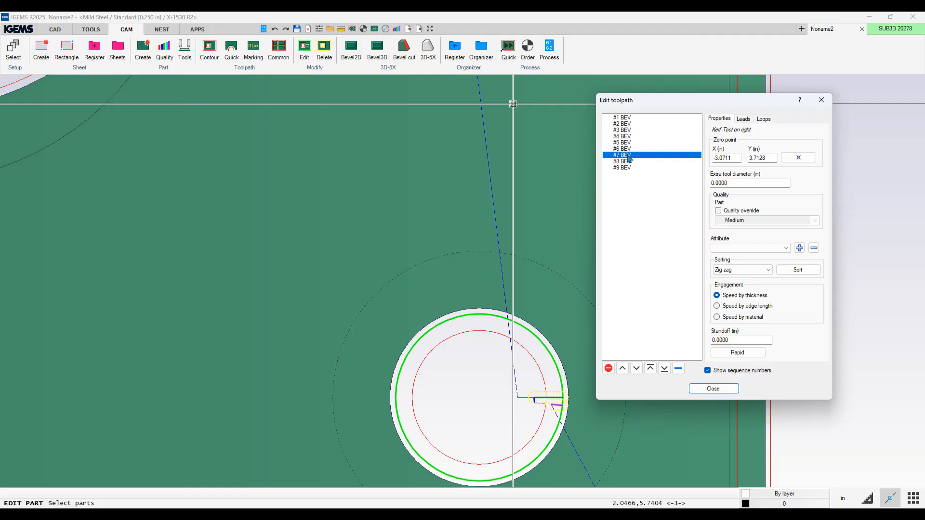
pyautogui.click(628, 150)
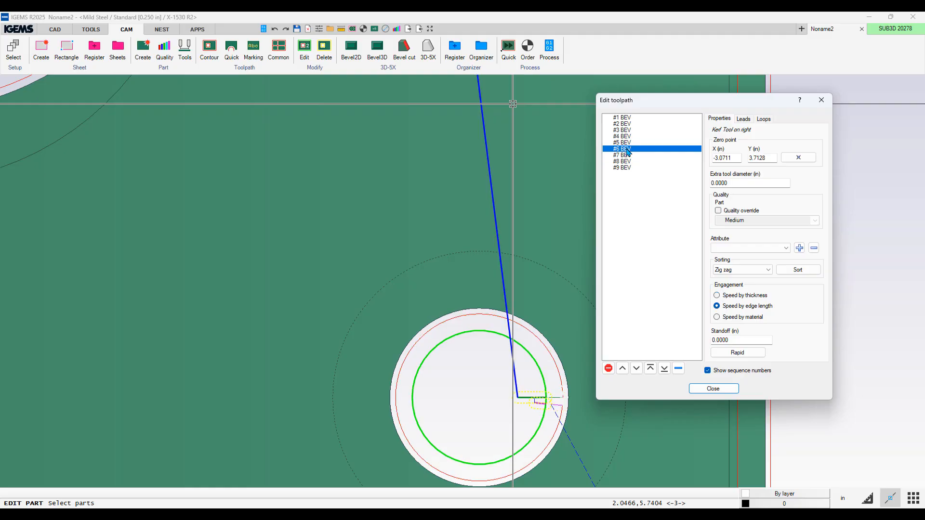
pyautogui.click(626, 156)
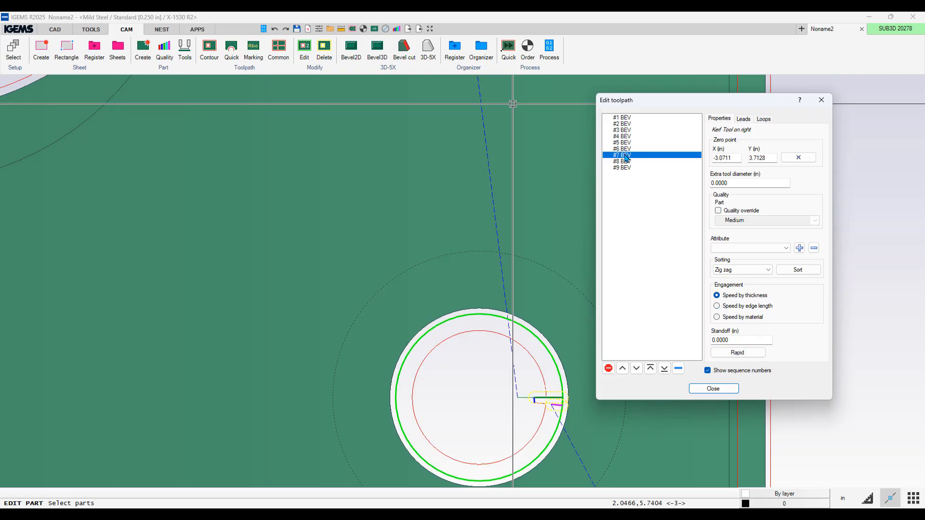
pyautogui.click(628, 149)
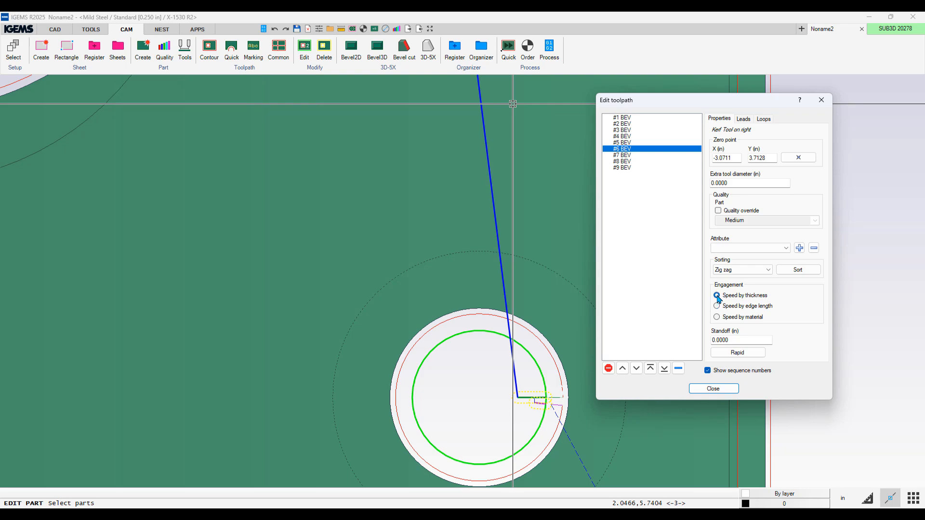
pyautogui.click(622, 155)
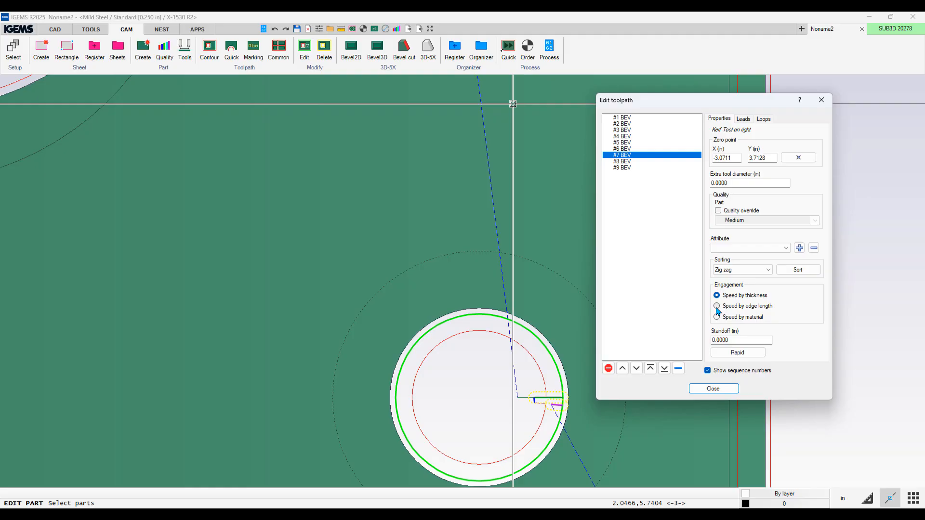
pyautogui.click(713, 388)
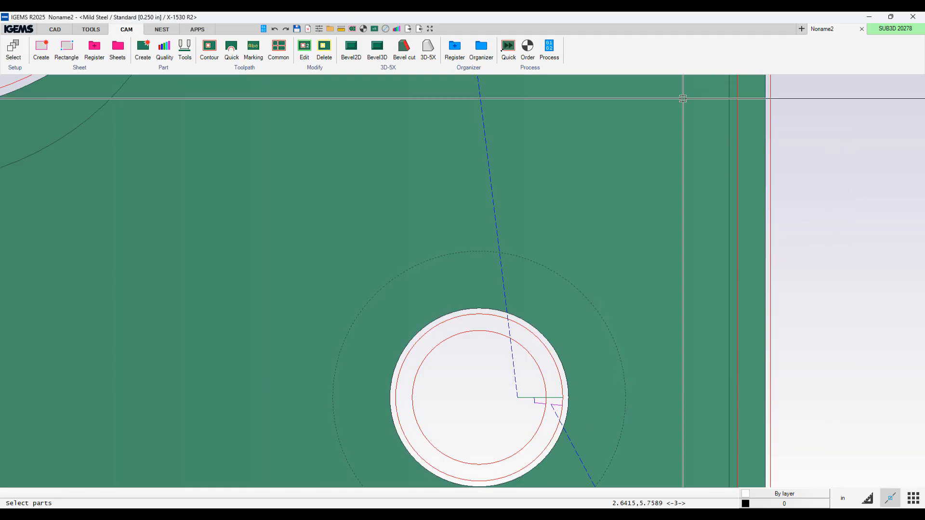
# Step: Process the part again and launch the 3D simulation, accepting the machine options
pyautogui.click(549, 49)
pyautogui.click(478, 187)
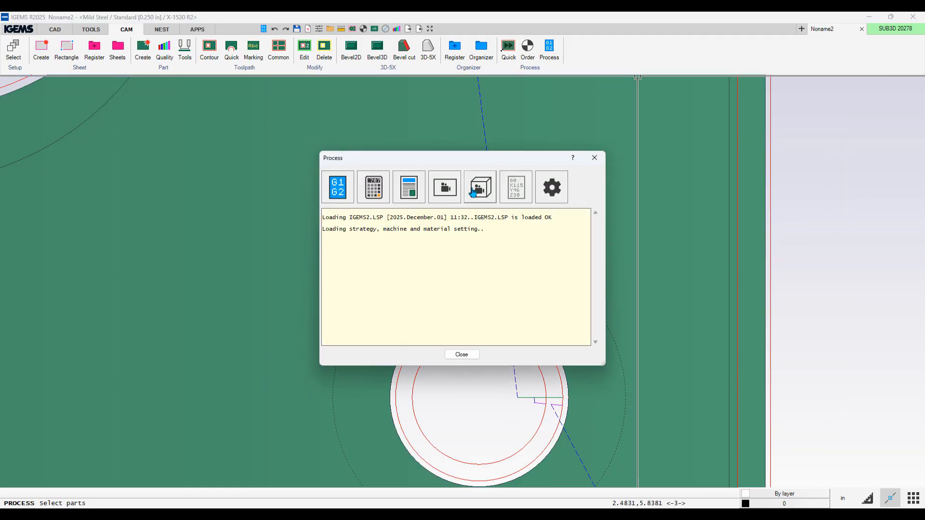
pyautogui.click(448, 340)
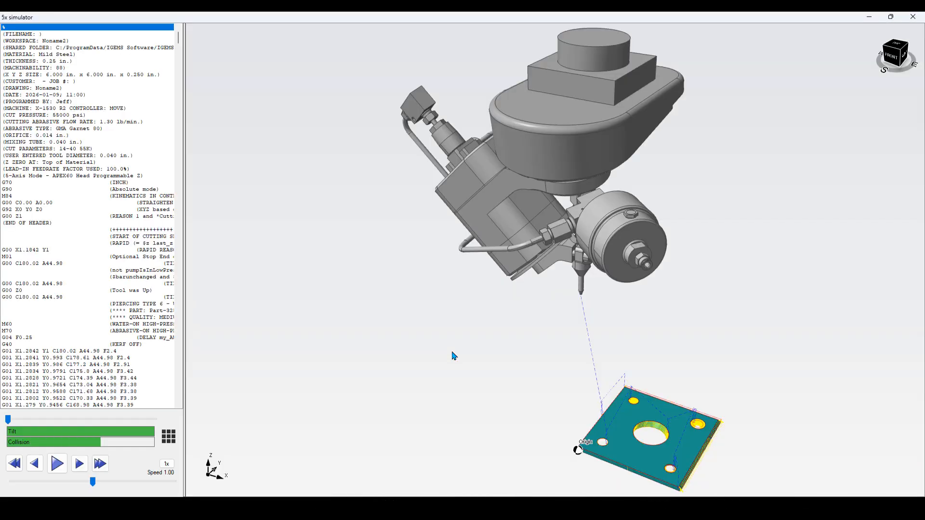
# Step: Scrub the simulation and step through the G-code lines of the hole's arc cut, then close the simulator and Process dialog
pyautogui.moveTo(9, 419); pyautogui.dragTo(121, 421)
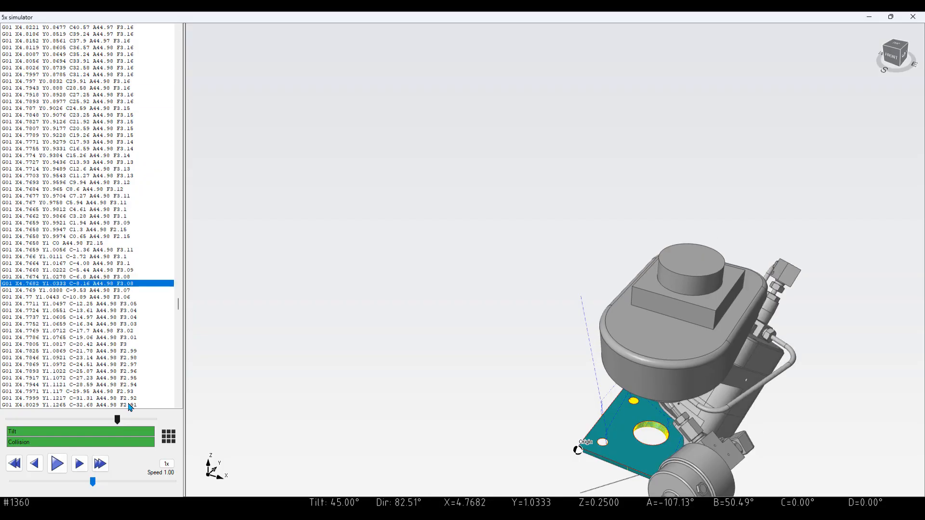
pyautogui.scroll(-15, 113, 334)
pyautogui.scroll(-20, 144, 376)
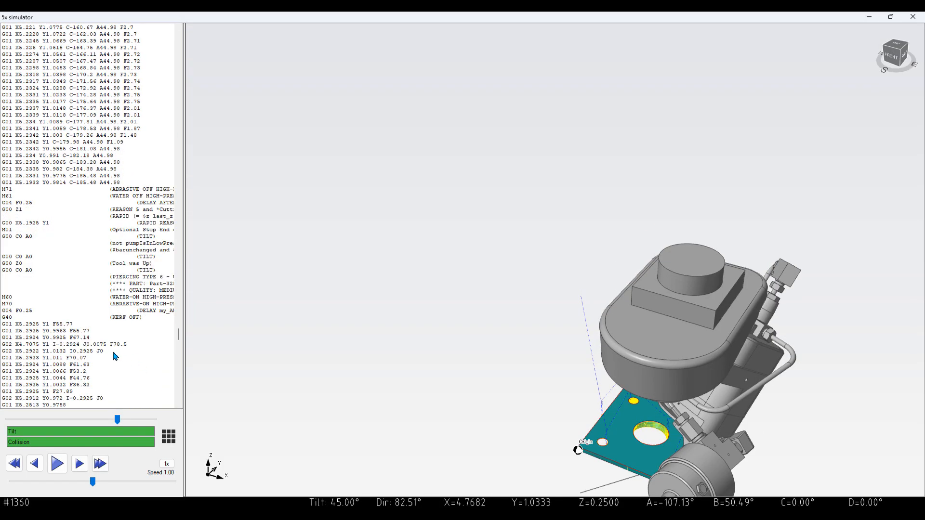
pyautogui.click(121, 345)
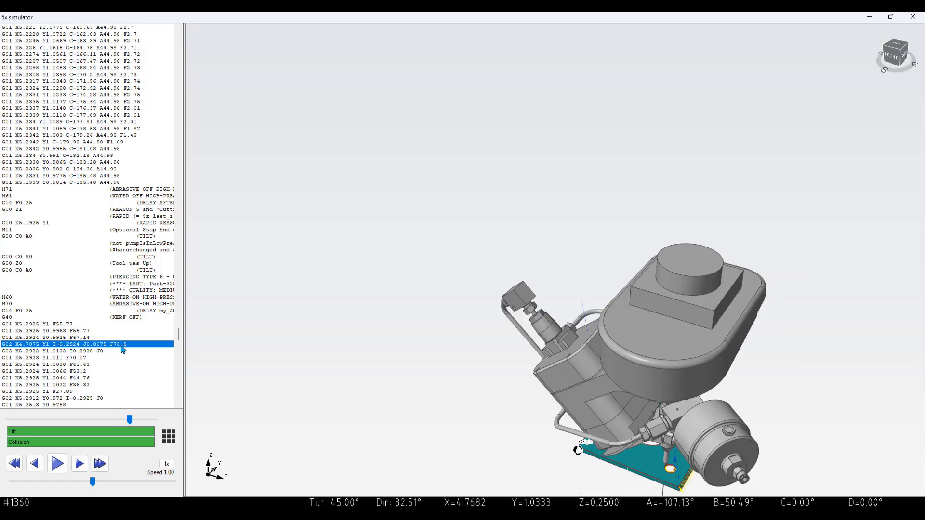
pyautogui.click(106, 350)
pyautogui.click(106, 346)
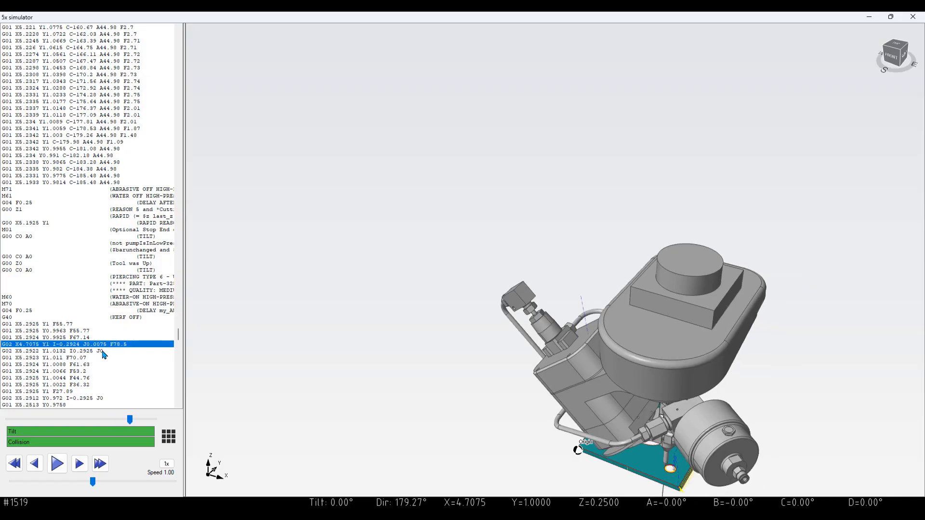
pyautogui.click(102, 351)
pyautogui.click(103, 345)
pyautogui.click(102, 353)
pyautogui.click(103, 345)
pyautogui.click(100, 352)
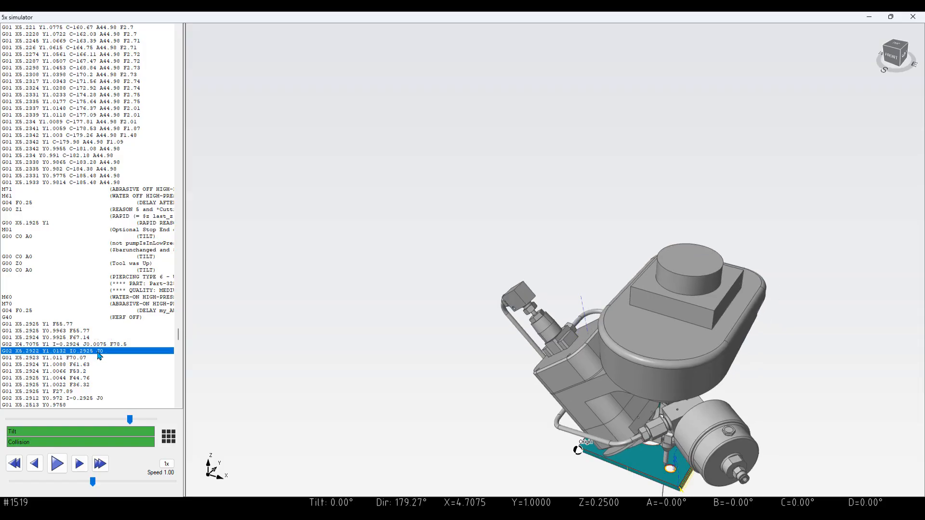
pyautogui.click(914, 18)
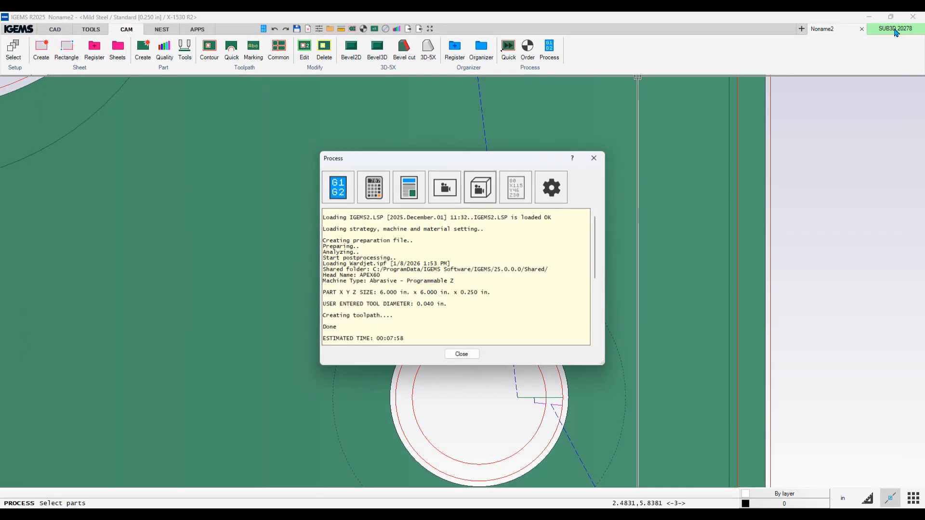
pyautogui.click(461, 355)
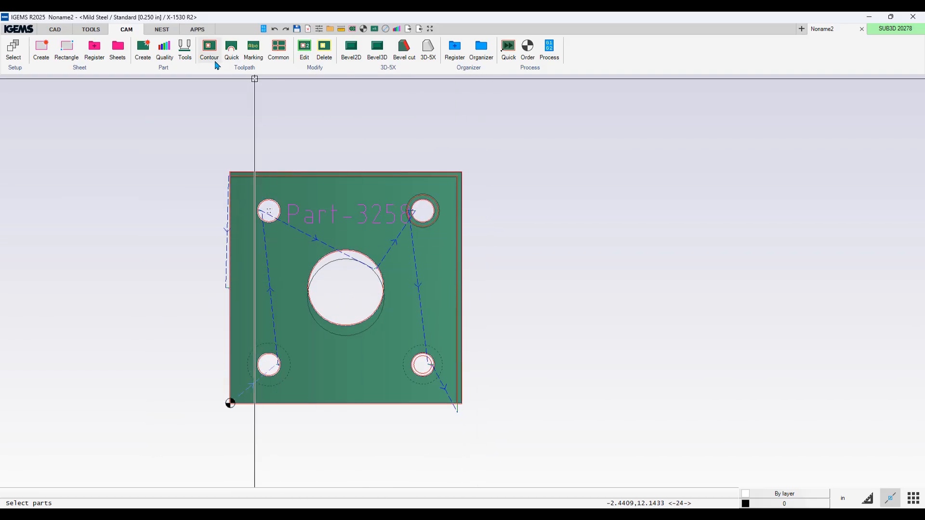
# Step: Insert another my005 parametric plate, 6 x 6 in with 0.625 and 2 in holes, beside the existing part
pyautogui.click(66, 30)
pyautogui.click(128, 48)
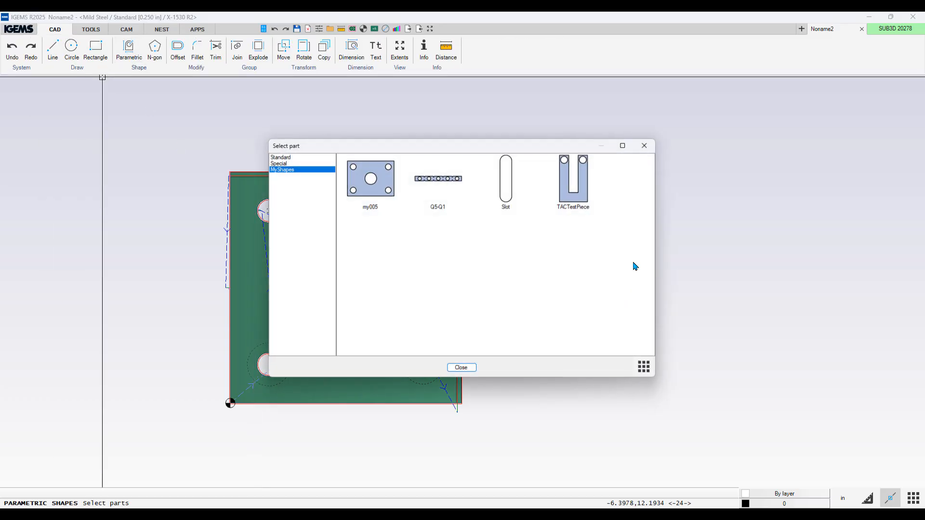
pyautogui.doubleClick(354, 182)
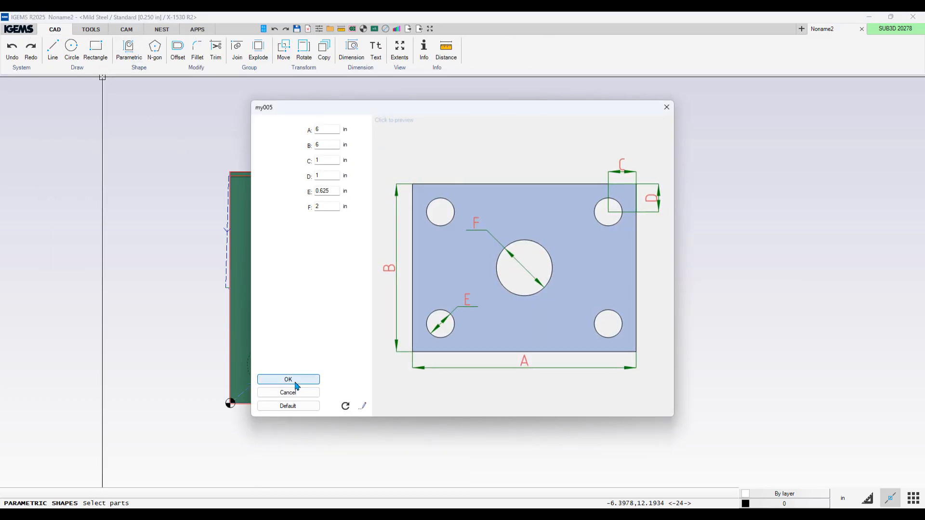
pyautogui.click(291, 378)
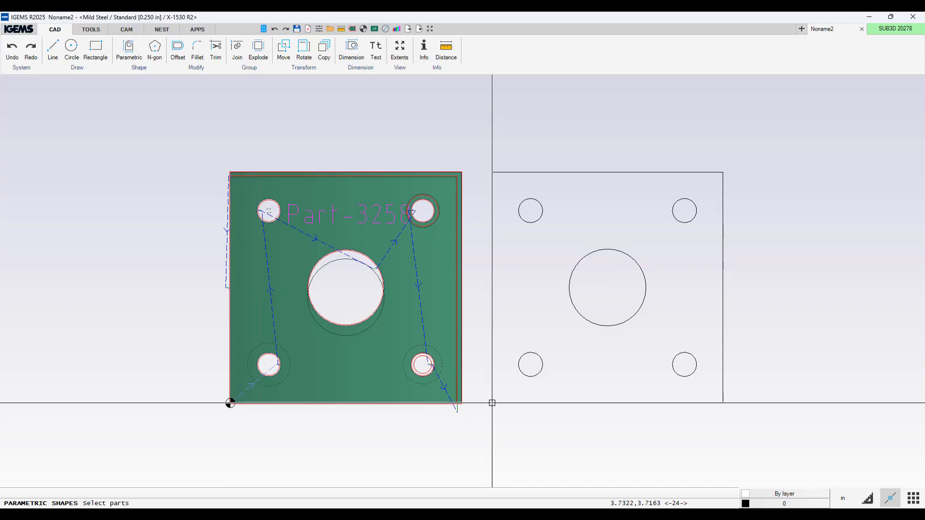
pyautogui.click(492, 403)
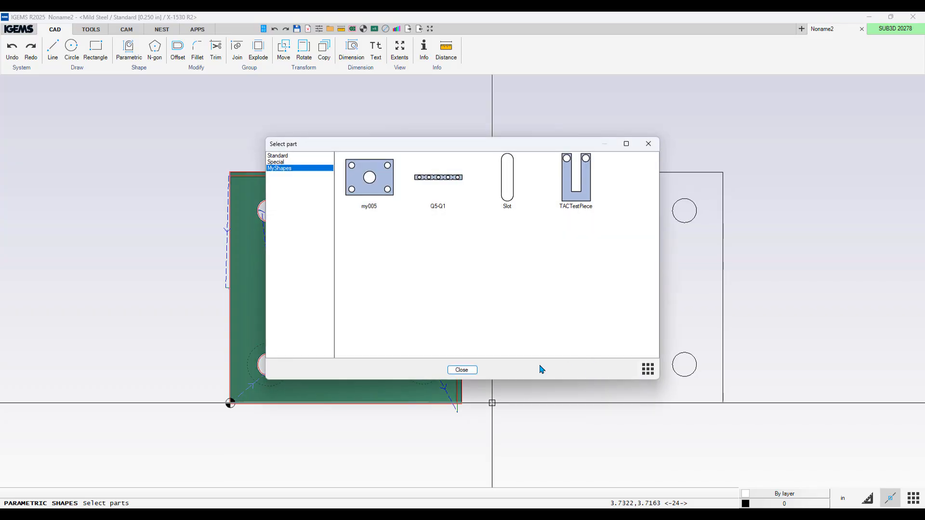
pyautogui.click(462, 370)
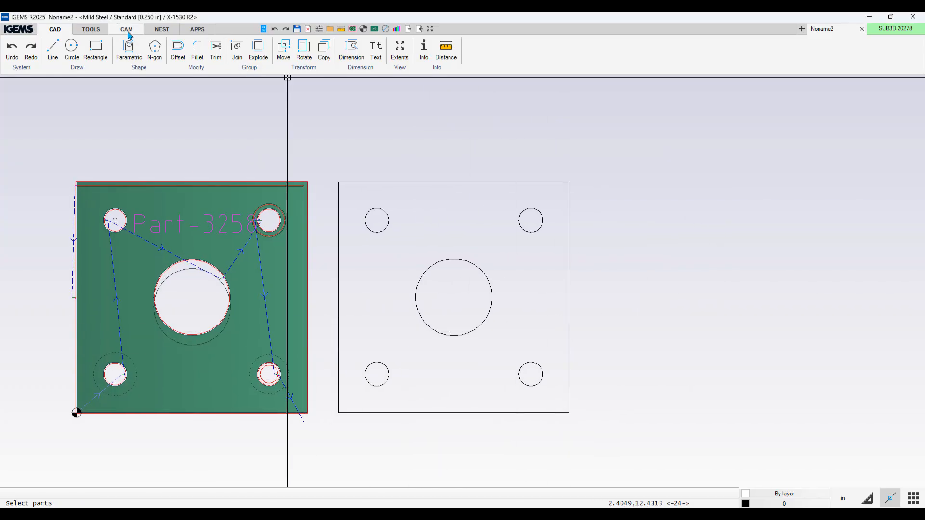
# Step: Create a CAM part from the newly inserted plate's geometry with the default part settings
pyautogui.click(127, 29)
pyautogui.click(142, 48)
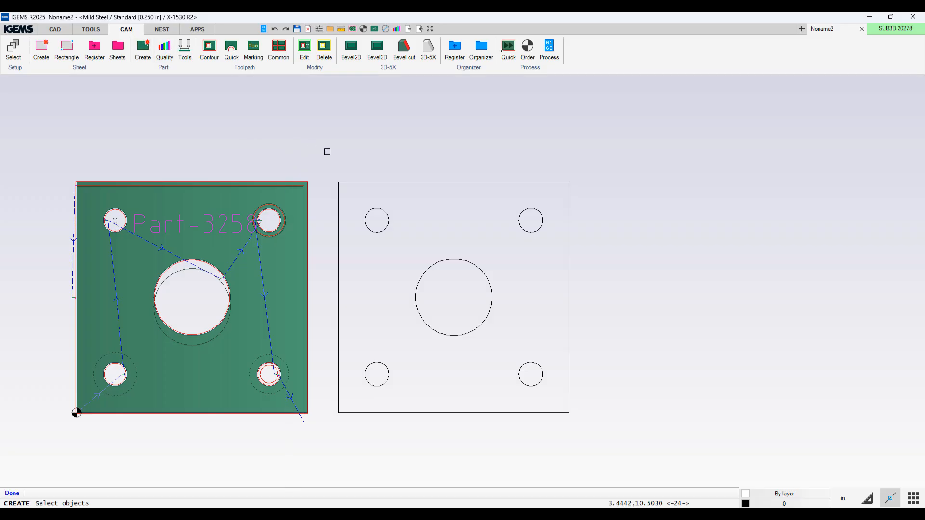
pyautogui.moveTo(327, 151); pyautogui.dragTo(609, 427)
pyautogui.rightClick(609, 427)
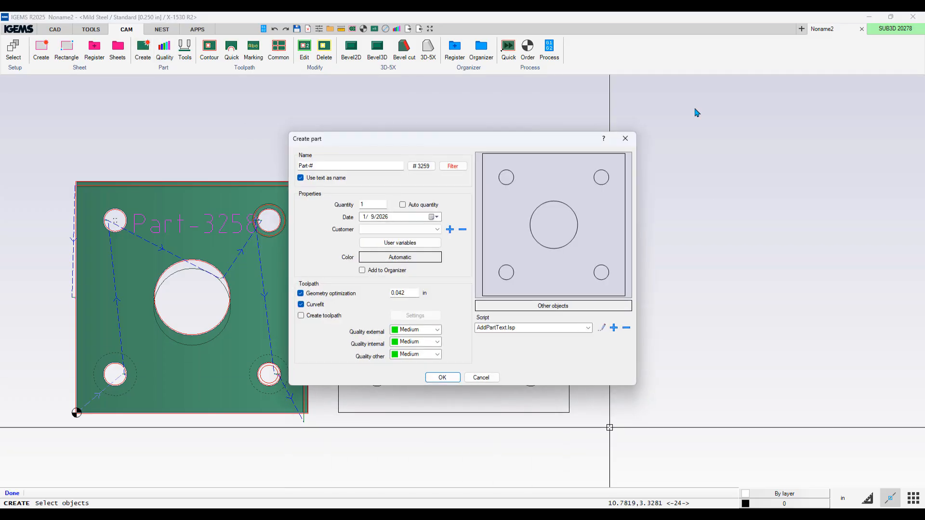
pyautogui.click(440, 378)
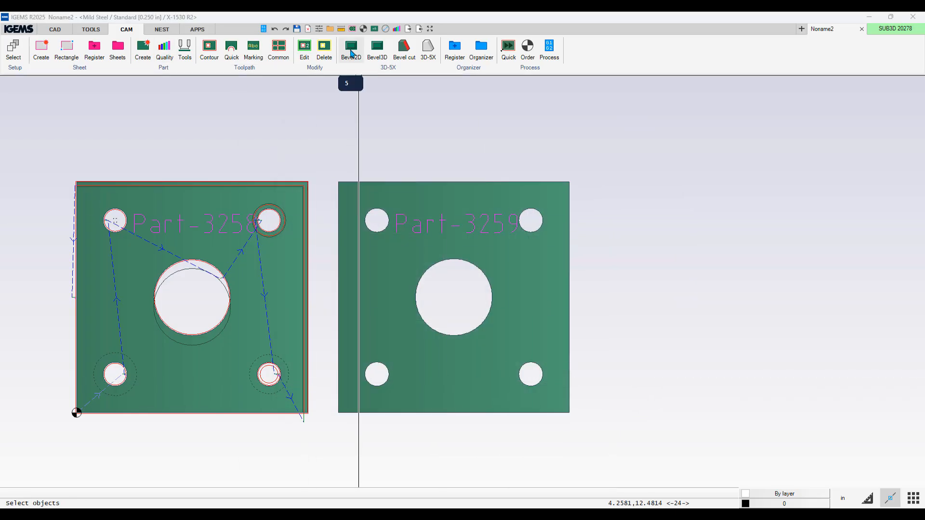
# Step: Apply a 45° top bevel with Bevel2D to the new part's upper-left, lower-left and central holes
pyautogui.click(351, 50)
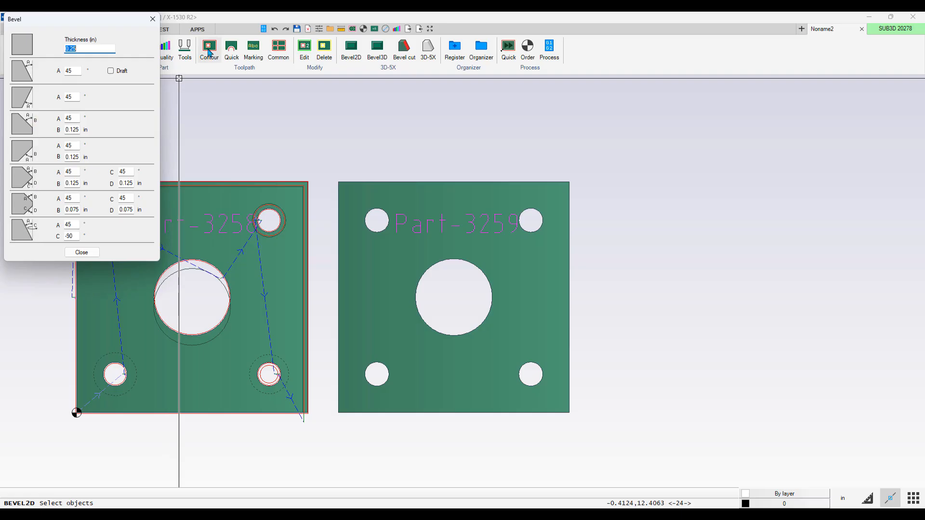
pyautogui.click(25, 75)
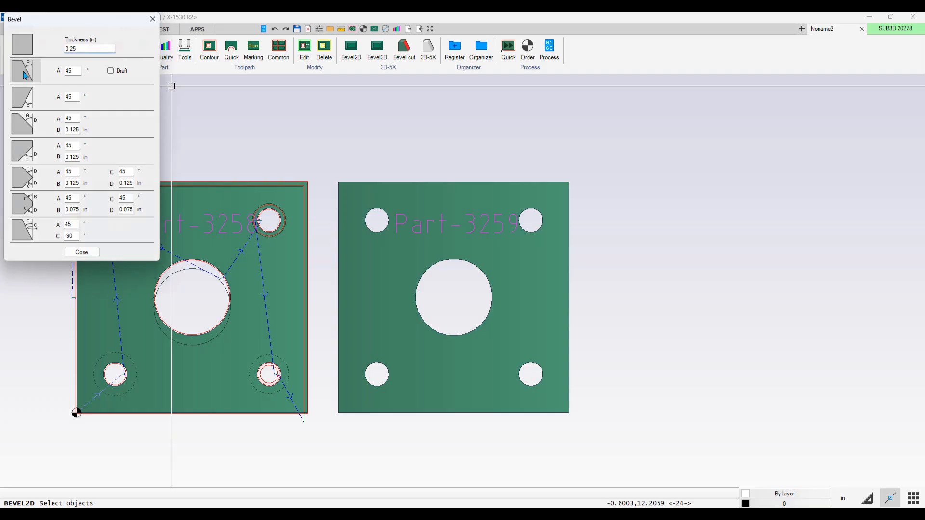
pyautogui.click(370, 247)
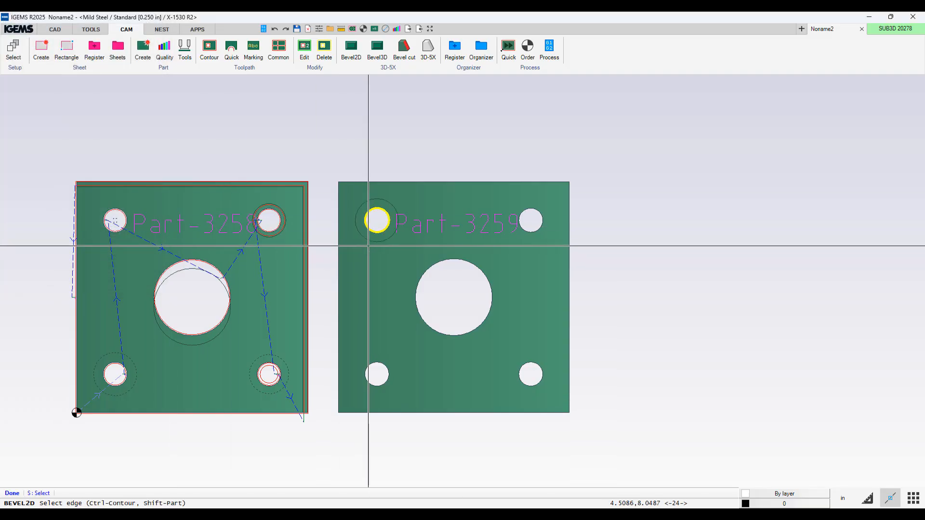
pyautogui.click(377, 351)
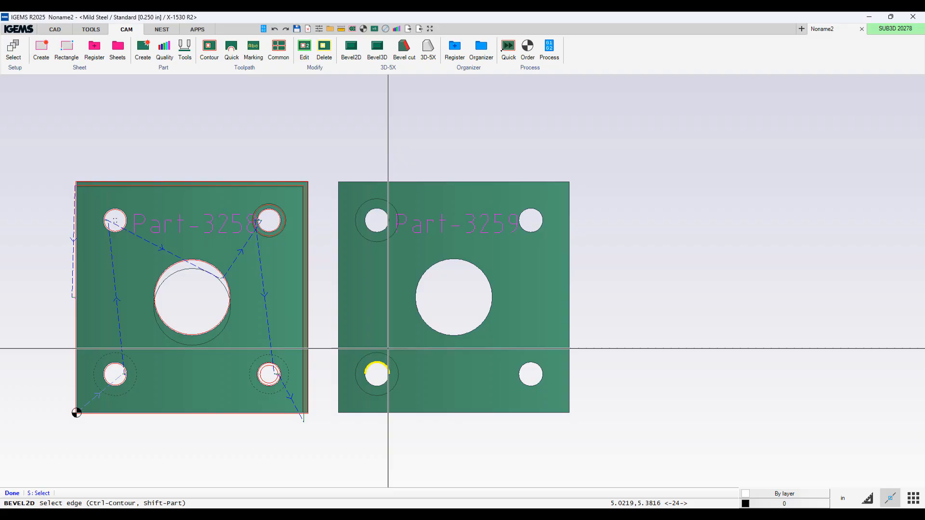
pyautogui.keyDown('ctrl'); pyautogui.click(440, 360); pyautogui.keyUp('ctrl')
pyautogui.rightClick(437, 359)
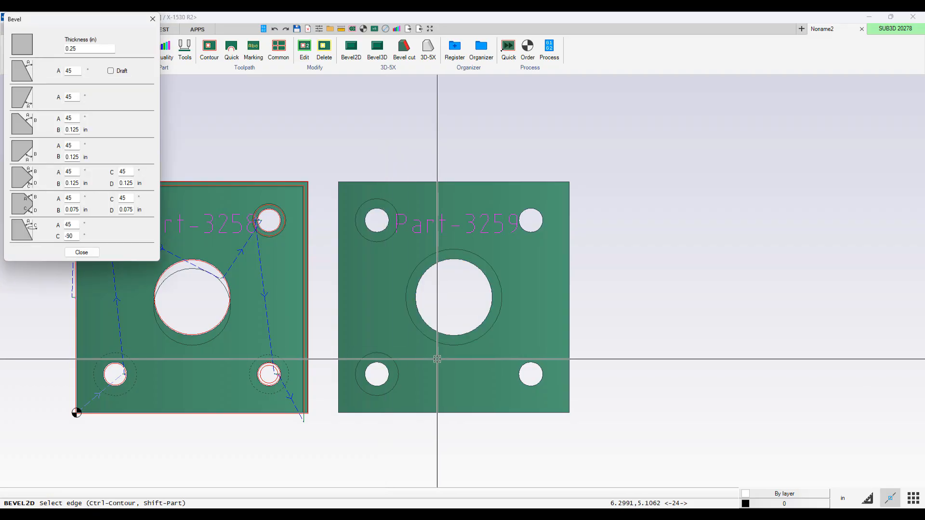
# Step: Apply the 45° bevel with a 0.125 in land to the two right-hand holes, then close the Bevel dialog
pyautogui.click(22, 124)
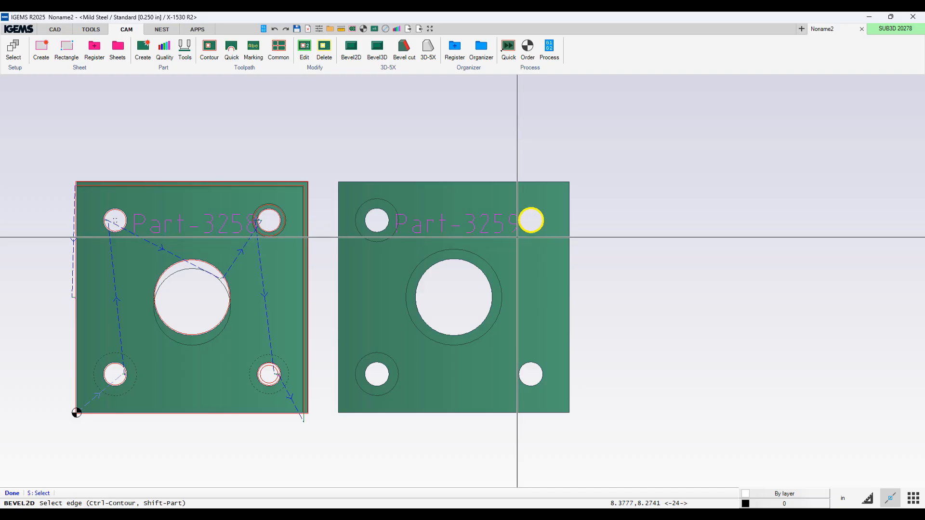
pyautogui.click(518, 220)
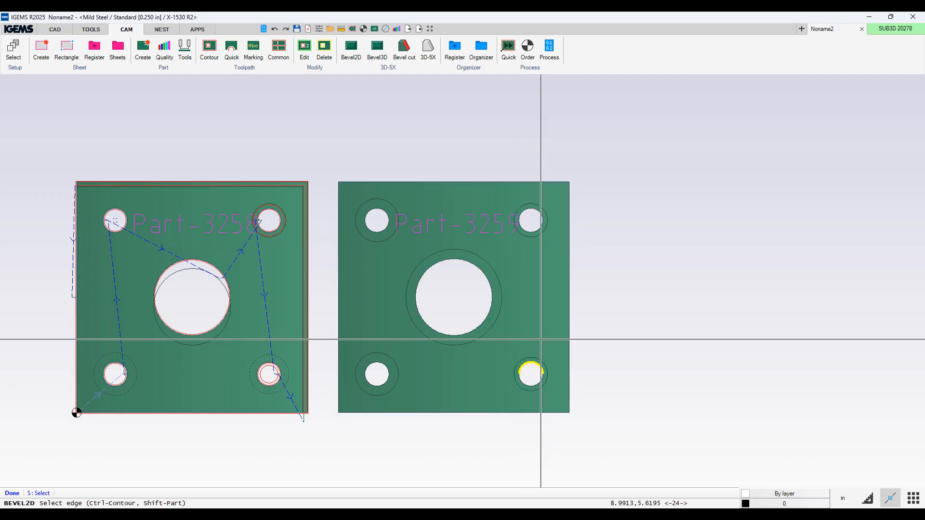
pyautogui.click(480, 235)
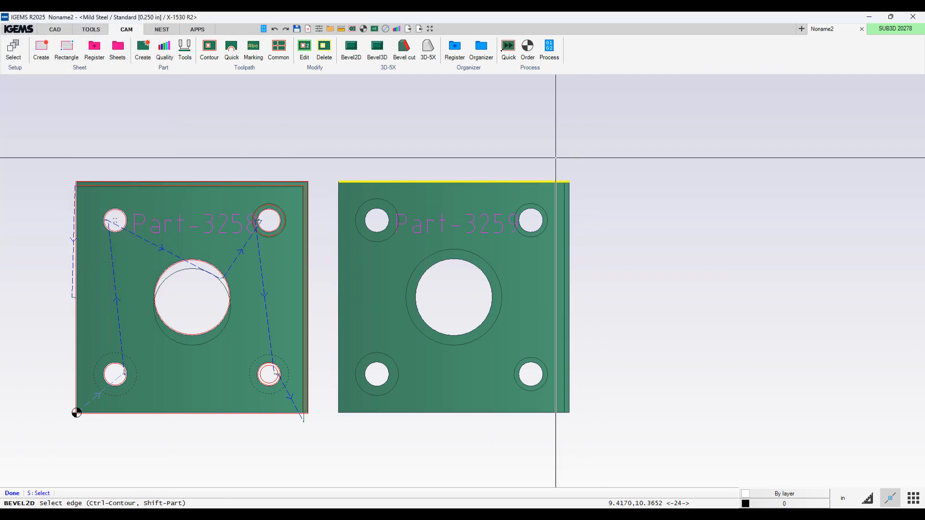
pyautogui.click(542, 169)
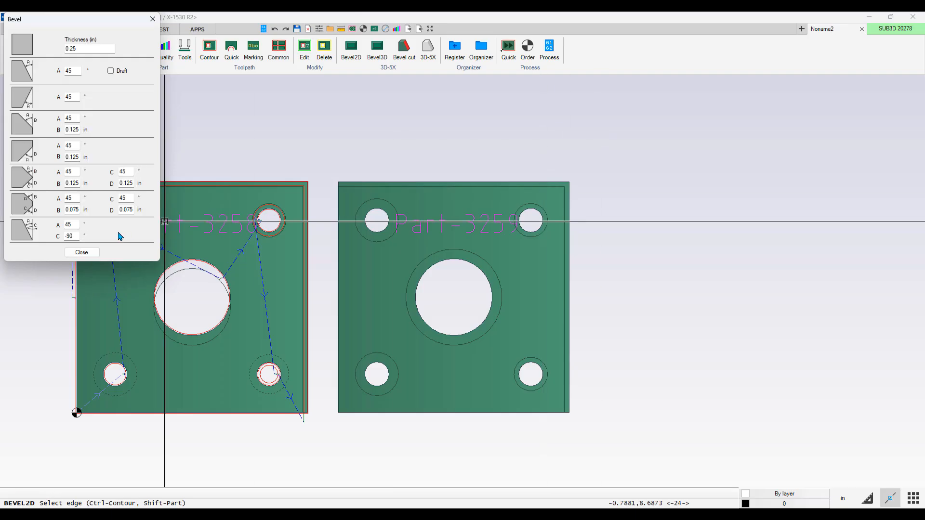
pyautogui.click(79, 252)
# Step: Generate multi contour toolpaths on the new part with Inside Dynamic internal leads and bevel contours included
pyautogui.click(209, 48)
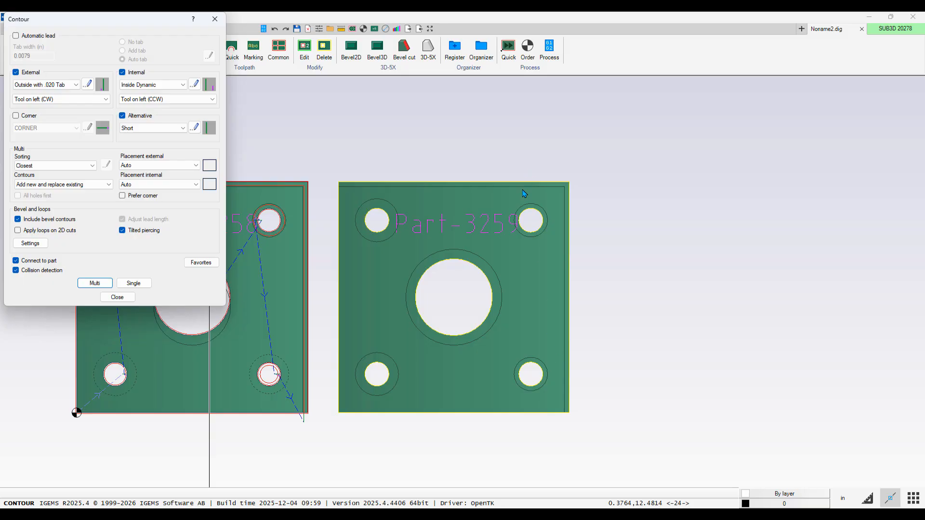
pyautogui.click(30, 243)
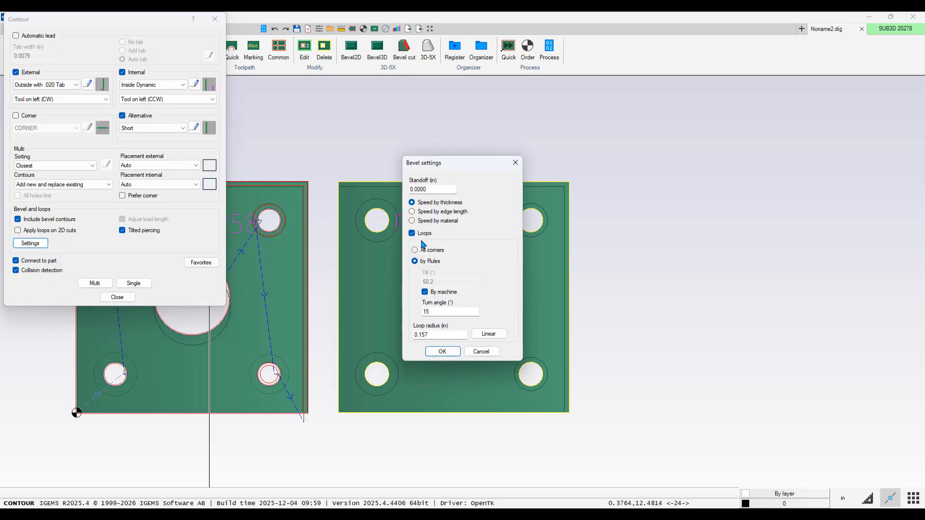
pyautogui.click(481, 351)
pyautogui.click(95, 283)
pyautogui.click(571, 186)
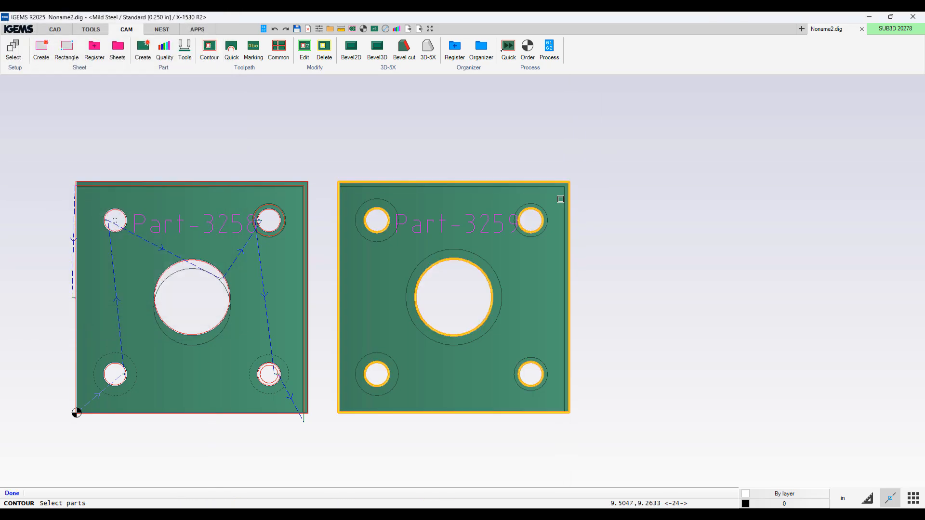
pyautogui.rightClick(629, 191)
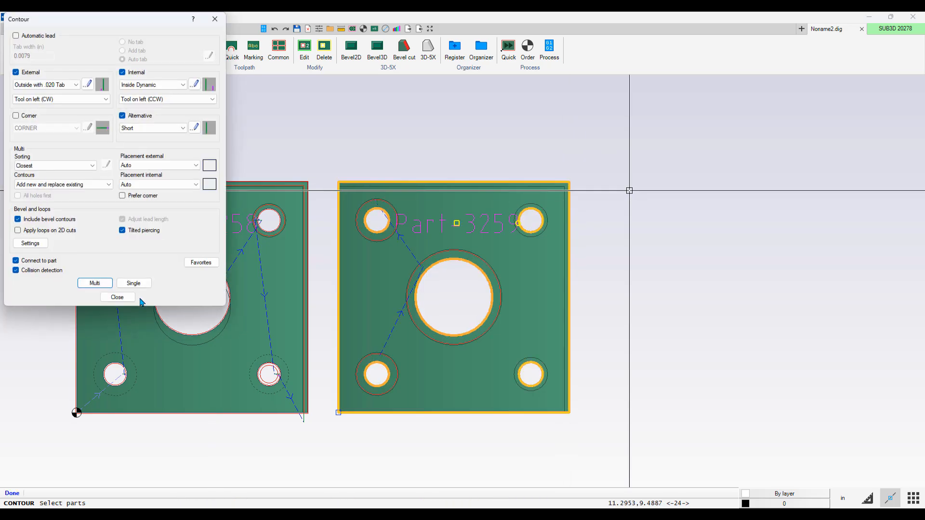
pyautogui.click(129, 298)
# Step: Apply bevel cut leads to the new part and inspect them in the 3D view
pyautogui.scroll(1, 357, 272)
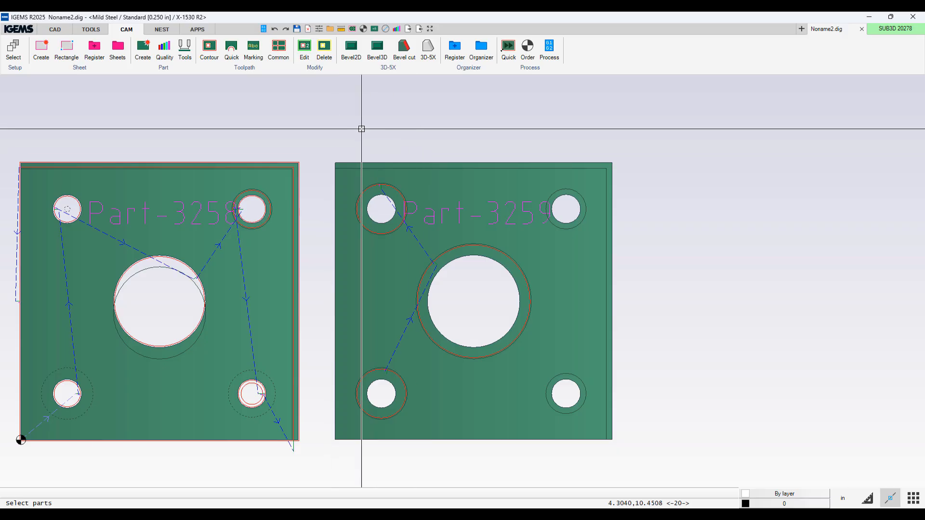
pyautogui.click(403, 47)
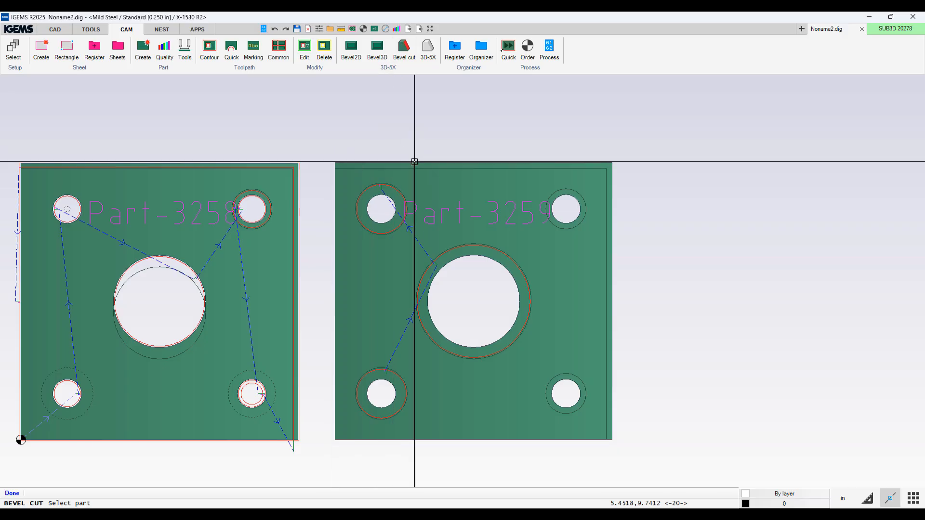
pyautogui.click(414, 162)
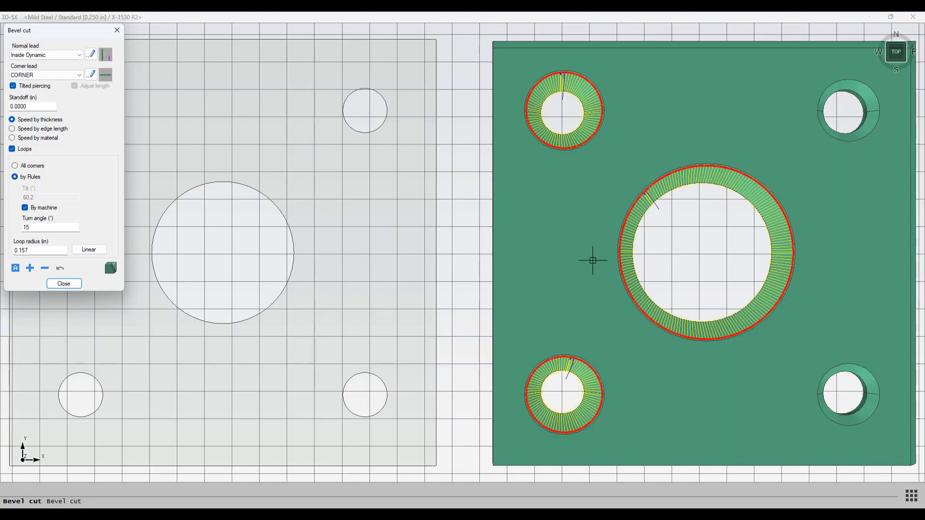
pyautogui.scroll(-3, 574, 274)
pyautogui.moveTo(574, 275); pyautogui.dragTo(181, 279, button='middle')
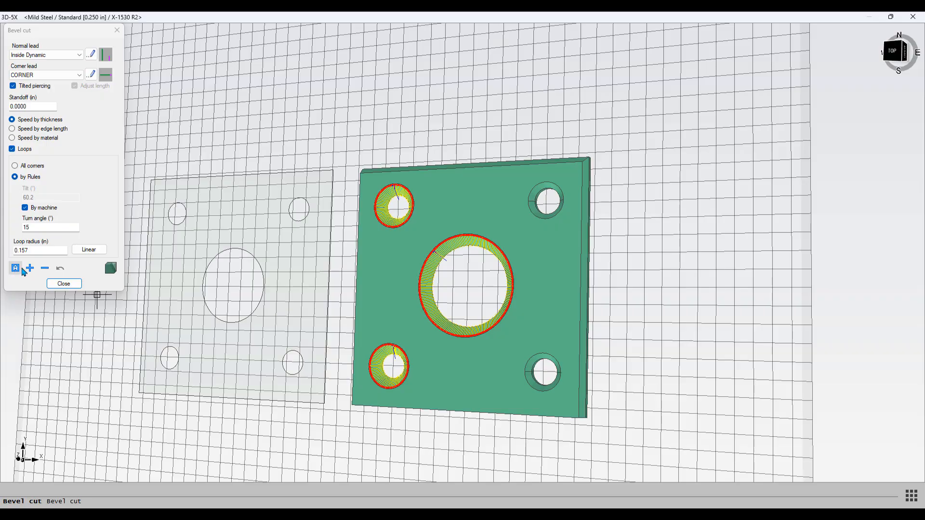
pyautogui.click(59, 282)
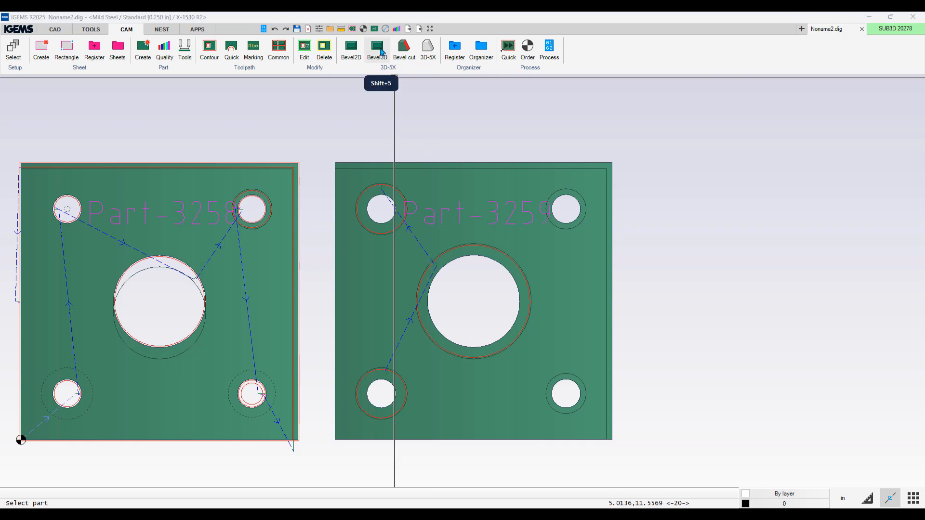
# Step: Delete all toolpaths of the new part
pyautogui.click(377, 53)
pyautogui.moveTo(640, 134); pyautogui.dragTo(578, 201)
pyautogui.click(324, 48)
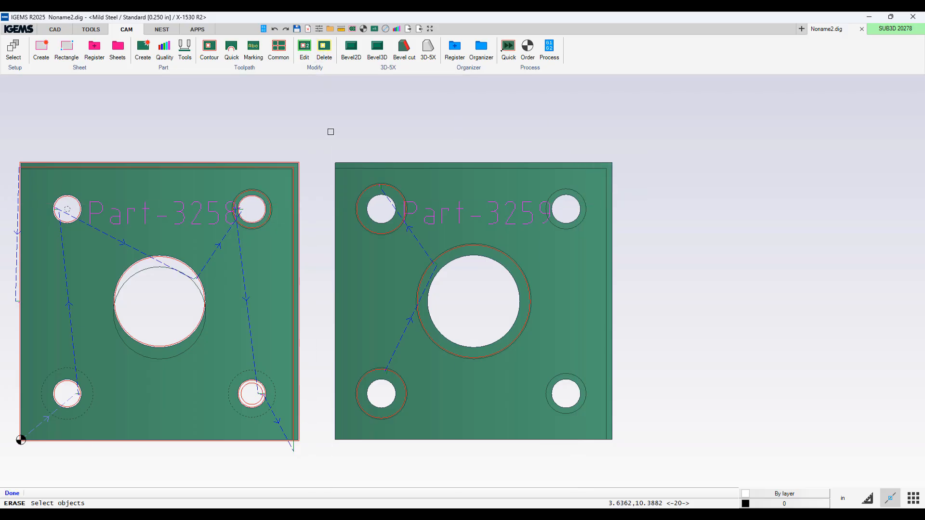
pyautogui.moveTo(331, 132); pyautogui.dragTo(667, 446)
pyautogui.press('Return')
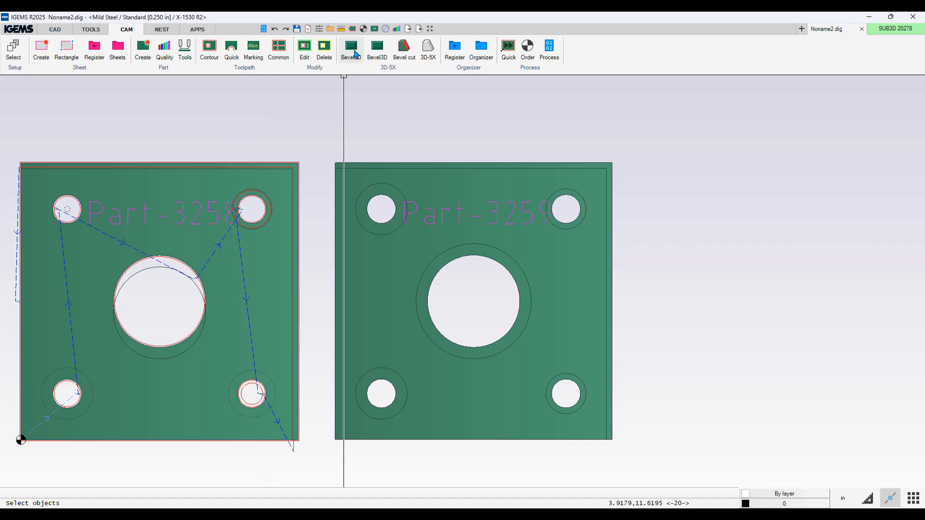
# Step: Clear the 2D bevels from the new part's contours and close the Bevel dialog
pyautogui.click(354, 54)
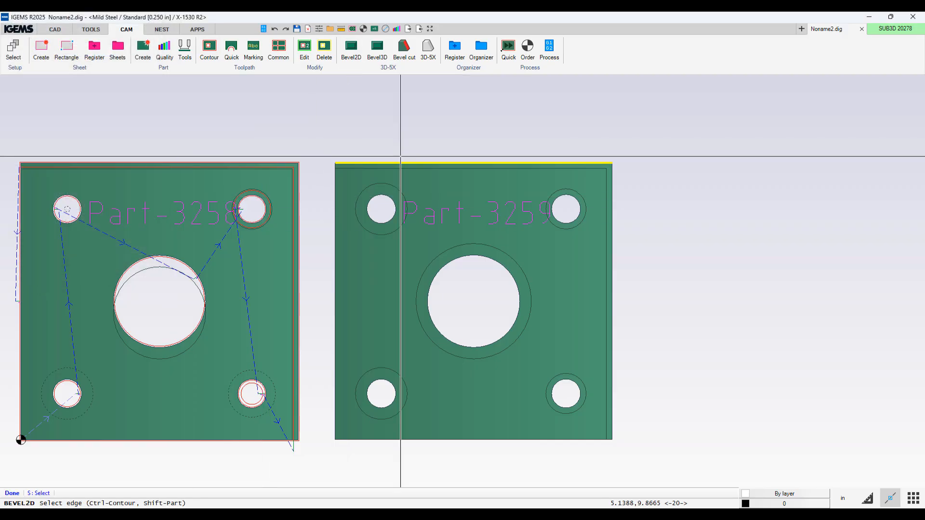
pyautogui.keyDown('shift'); pyautogui.click(457, 178); pyautogui.keyUp('shift')
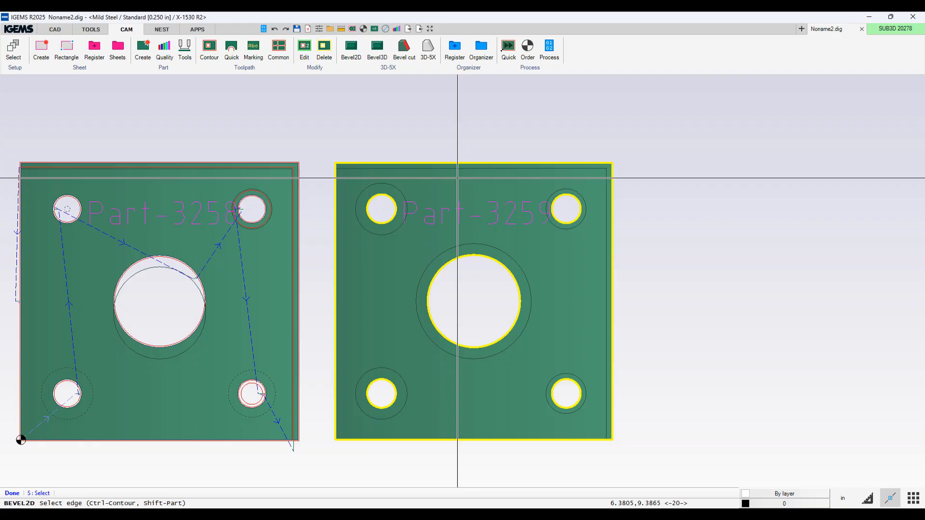
pyautogui.keyDown('shift'); pyautogui.click(457, 178); pyautogui.keyUp('shift')
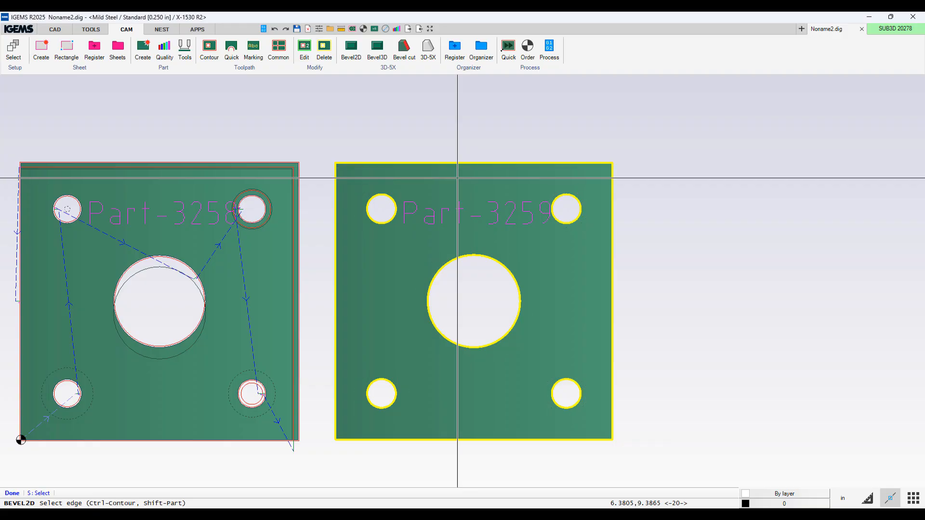
pyautogui.click(581, 167)
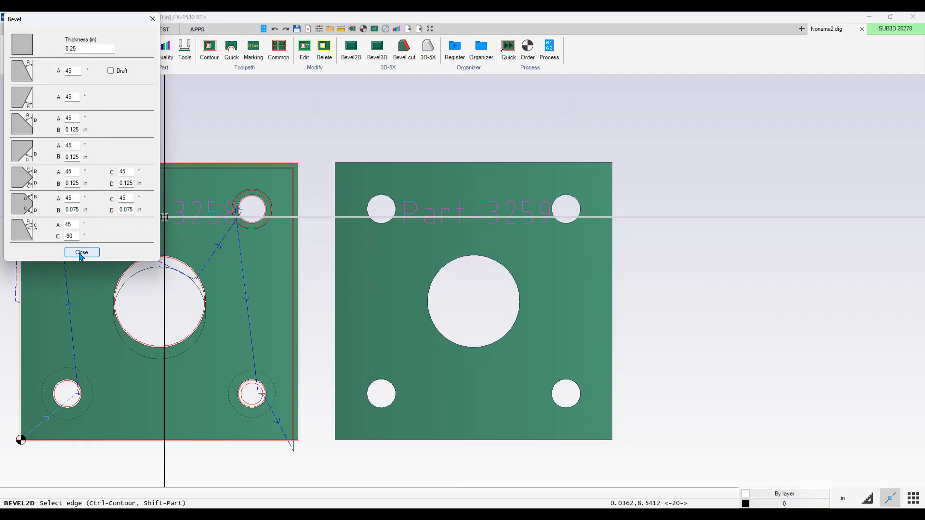
pyautogui.click(81, 252)
# Step: Open the new part in the 3D-5X bevel editor and choose the 45° top bevel type
pyautogui.click(378, 47)
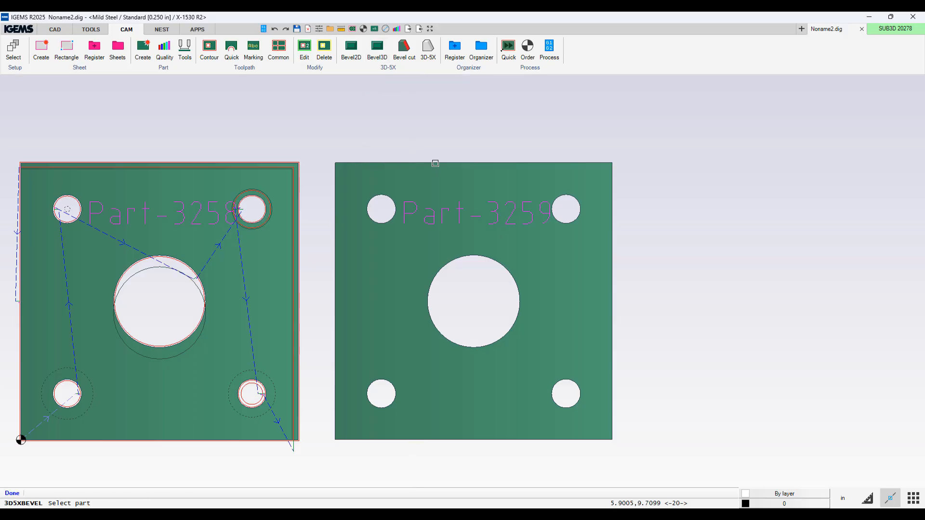
pyautogui.click(435, 163)
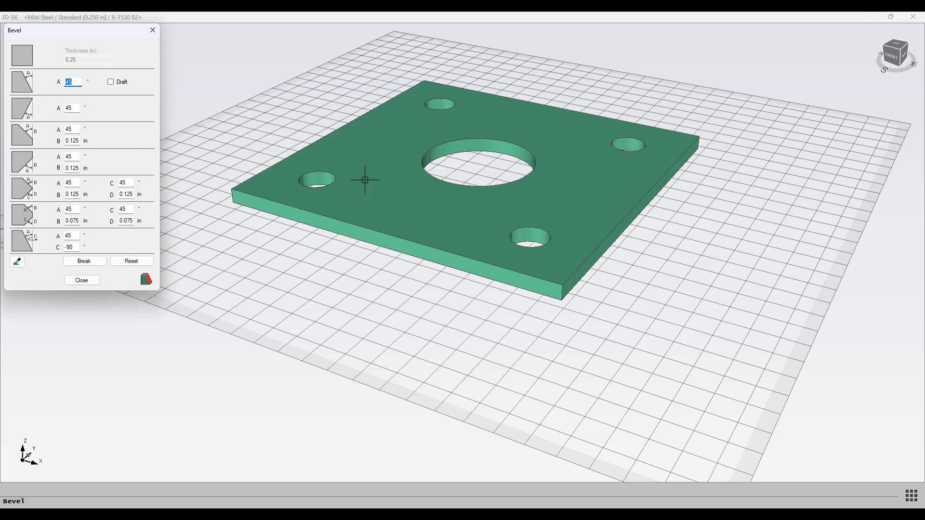
pyautogui.moveTo(347, 188); pyautogui.dragTo(268, 198, button='middle')
pyautogui.moveTo(81, 34); pyautogui.dragTo(193, 114)
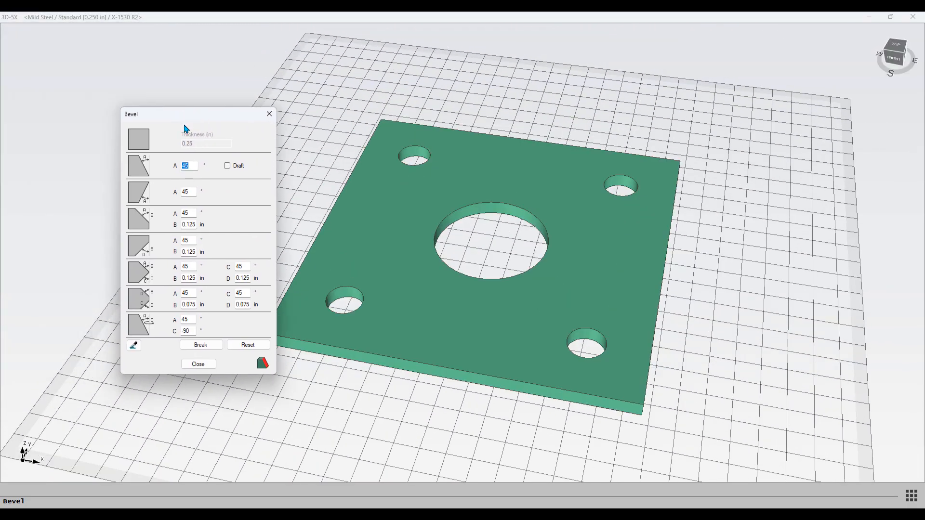
pyautogui.moveTo(382, 231); pyautogui.dragTo(370, 188, button='middle')
pyautogui.moveTo(392, 241)
pyautogui.keyDown('shift'); pyautogui.mouseDown(button='middle')
pyautogui.moveTo(406, 247)
pyautogui.moveTo(395, 245)
pyautogui.mouseUp(button='middle'); pyautogui.keyUp('shift')
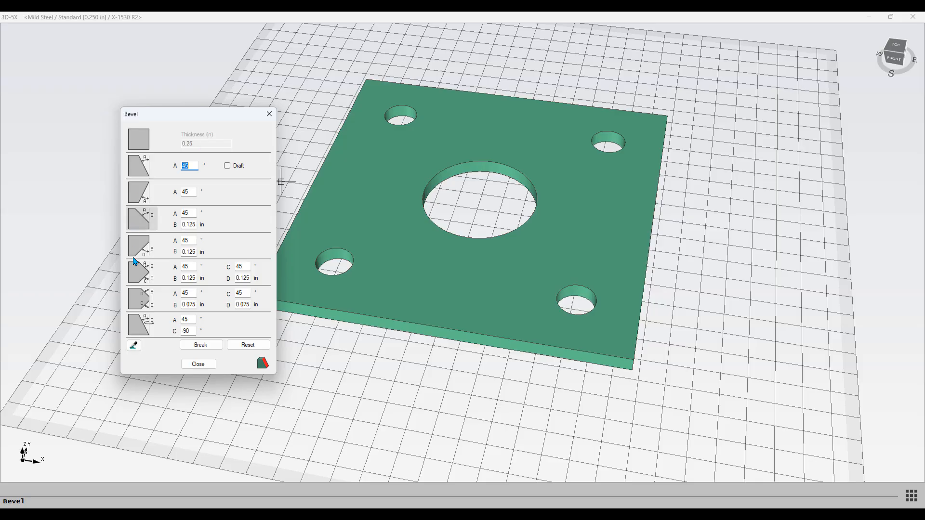
pyautogui.click(139, 166)
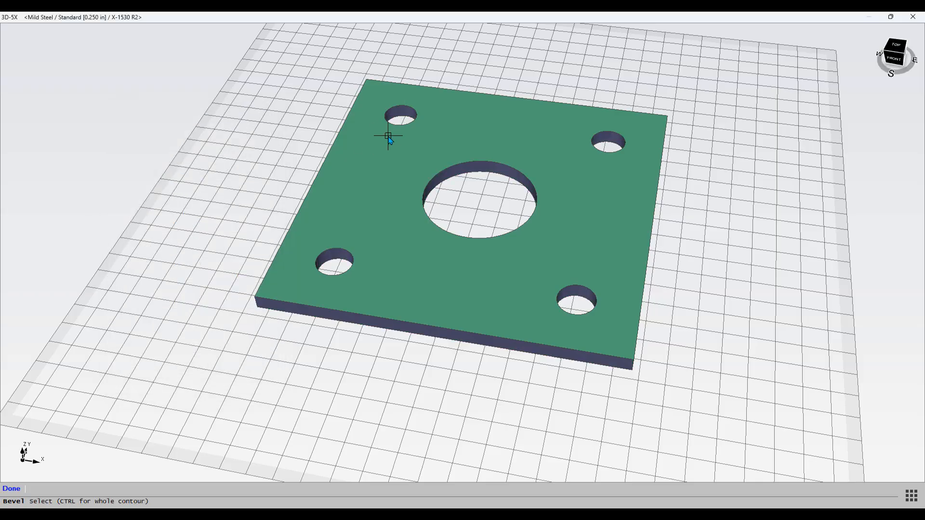
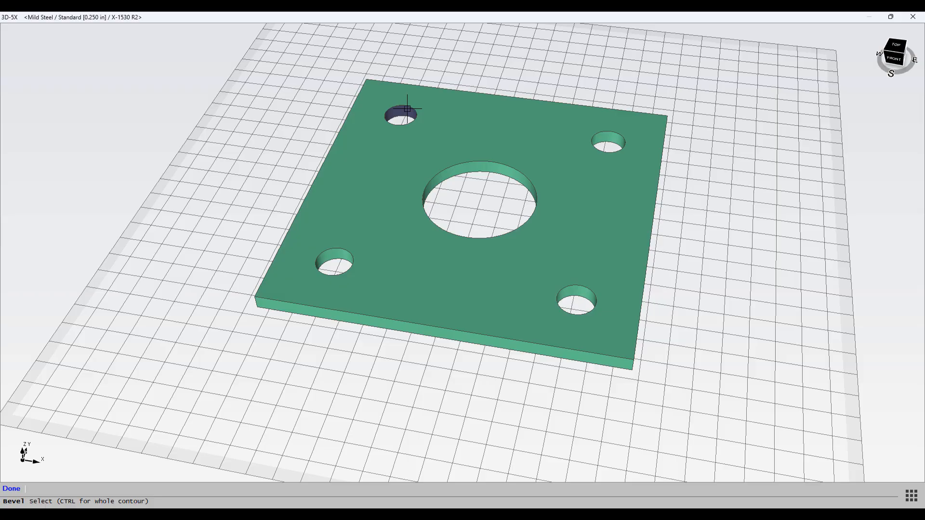
pyautogui.click(406, 109)
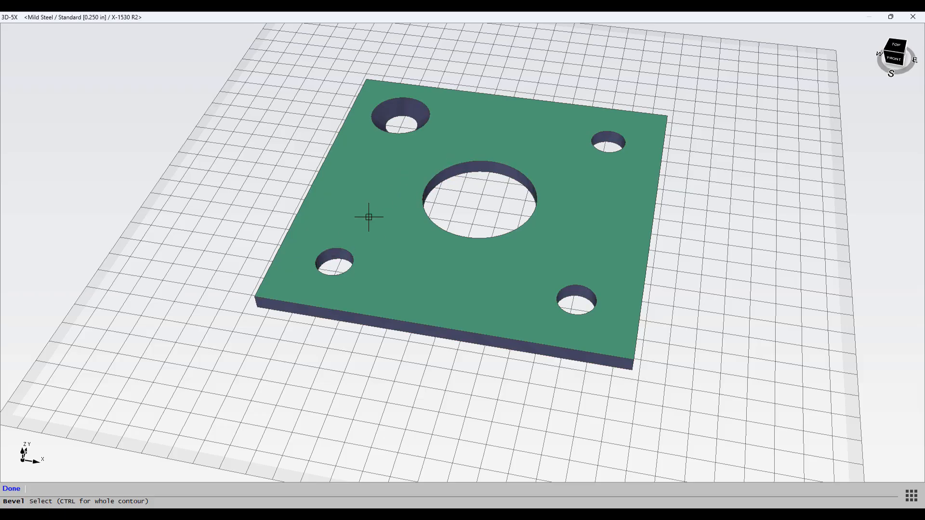
pyautogui.click(382, 201)
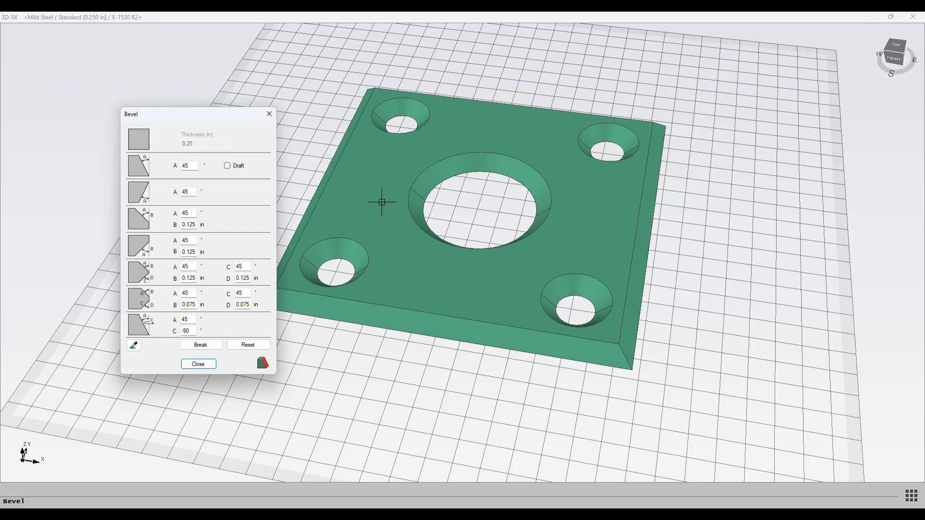
pyautogui.click(143, 146)
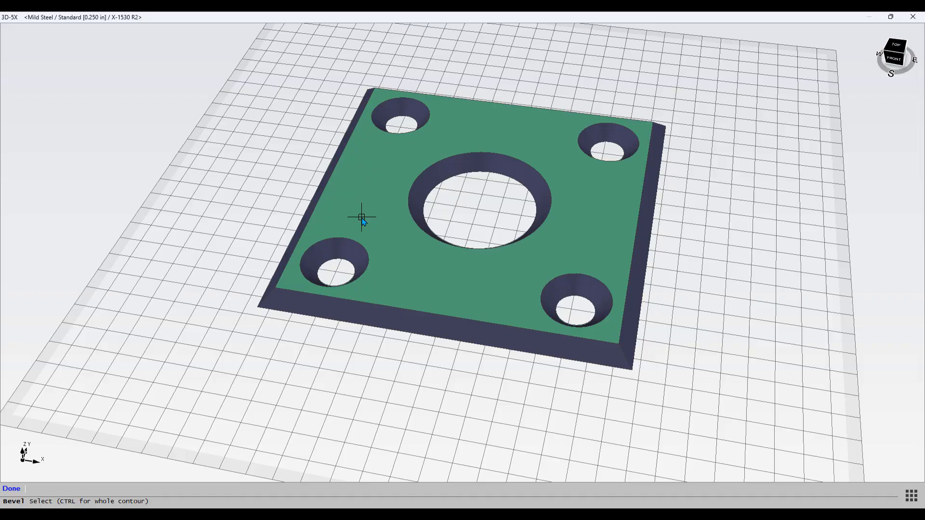
pyautogui.click(378, 203)
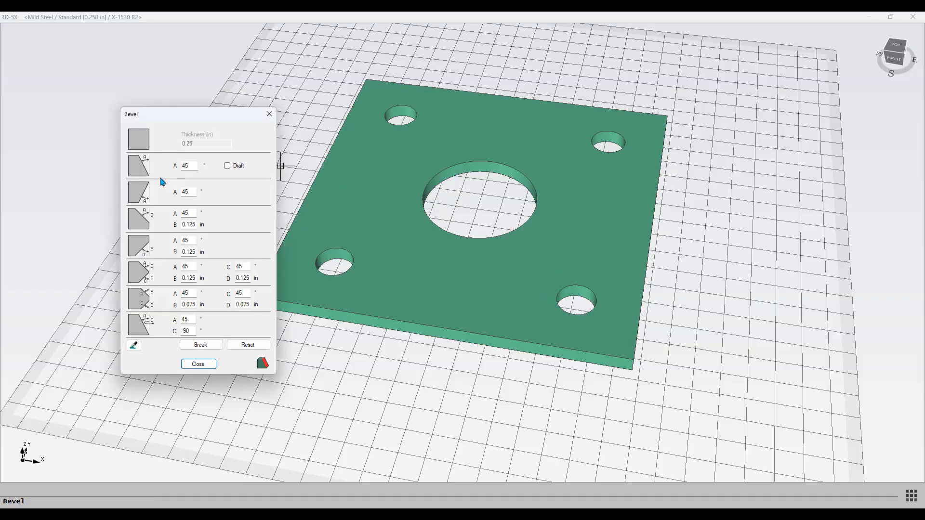
# Step: Apply the 45° top bevel to the upper-left hole
pyautogui.click(138, 166)
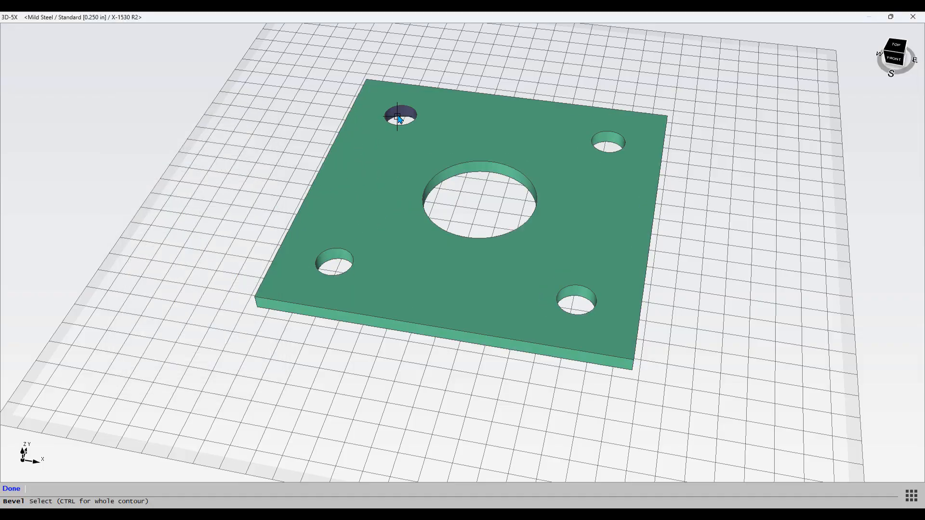
pyautogui.click(399, 118)
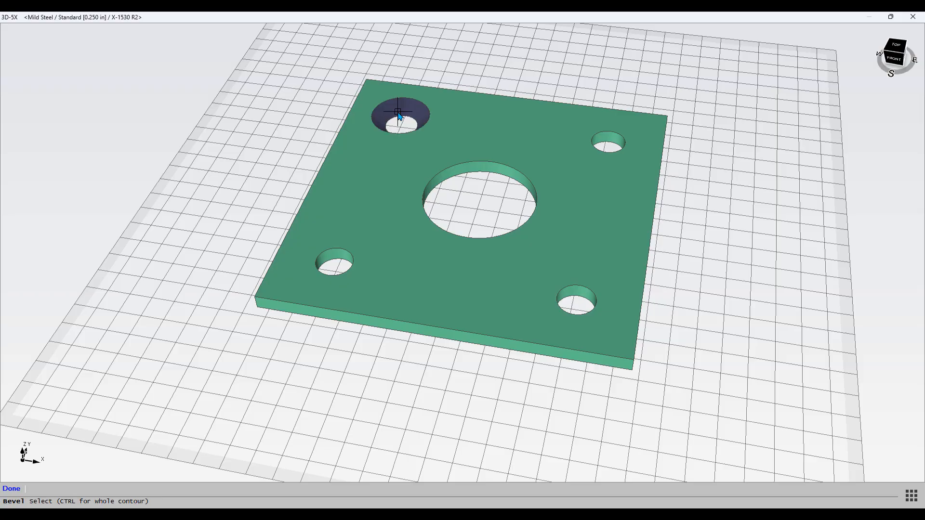
pyautogui.rightClick(356, 249)
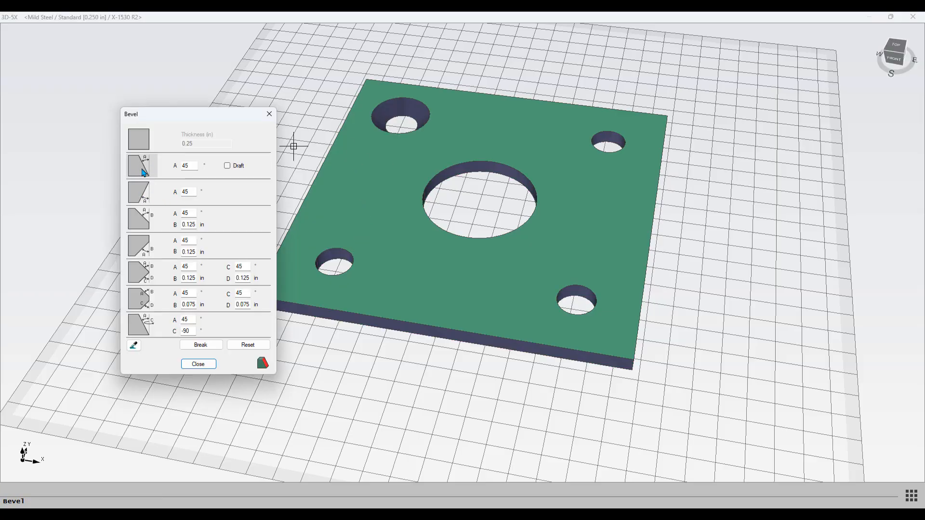
# Step: Enable Draft and apply the 45° draft bevel to the lower-left hole
pyautogui.click(228, 167)
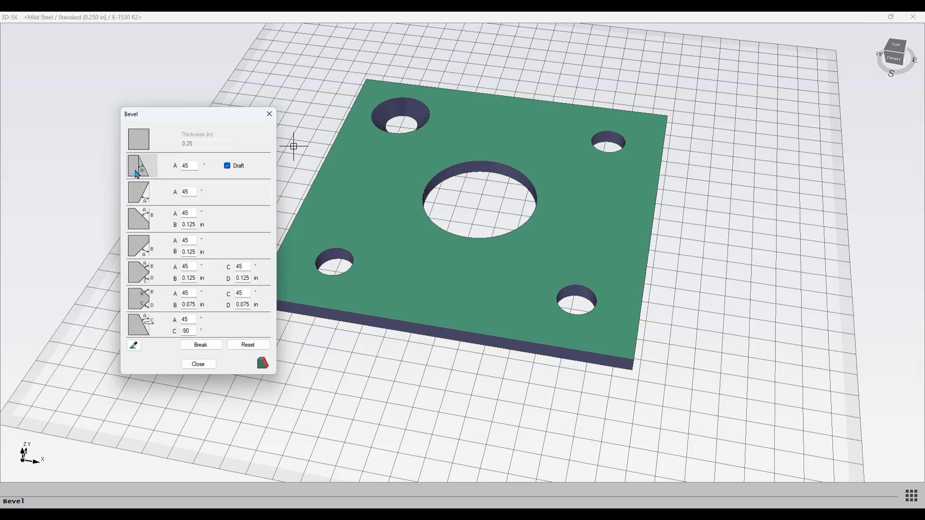
pyautogui.click(137, 174)
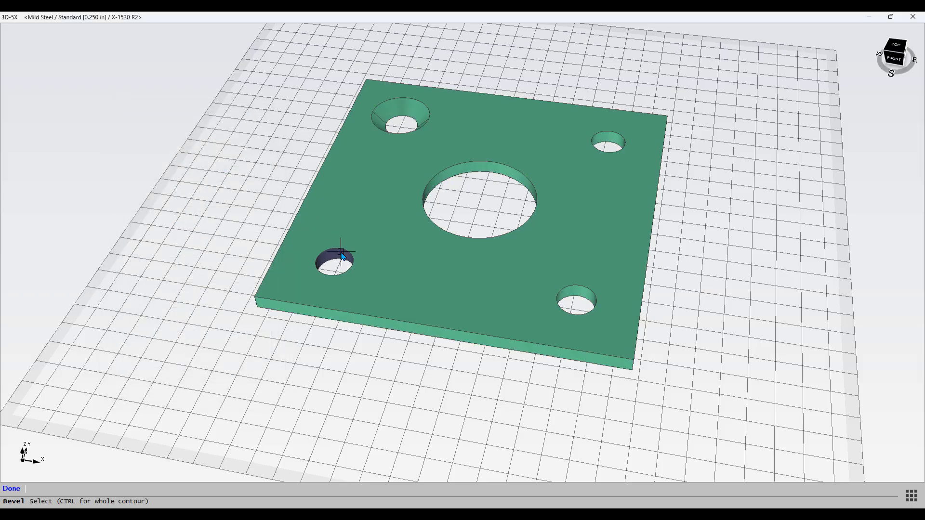
pyautogui.click(341, 251)
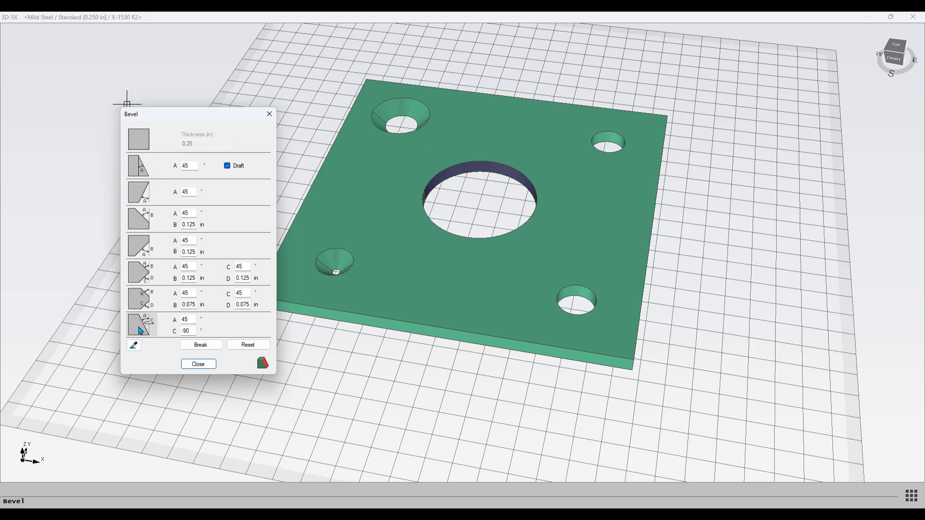
# Step: Apply the bevel type with A 45° and C -90° to the center hole and close the Bevel dialog
pyautogui.click(140, 332)
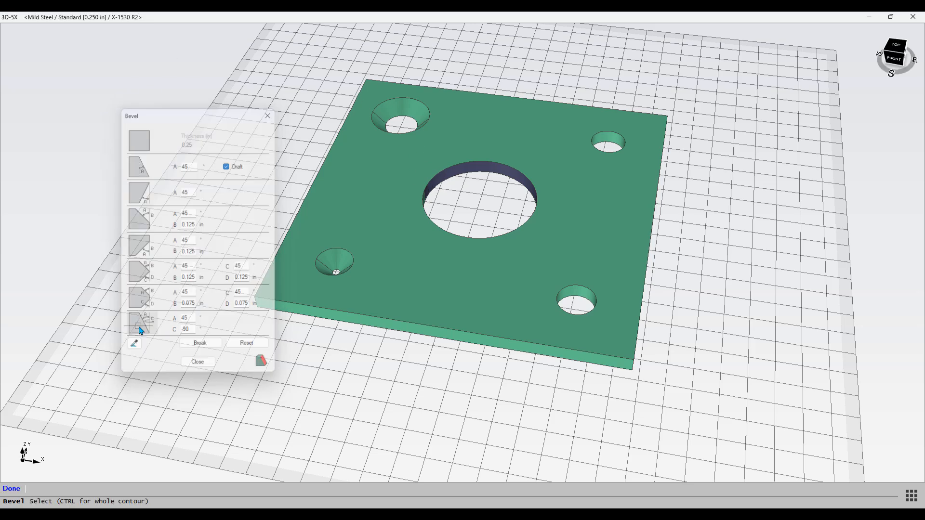
pyautogui.click(475, 166)
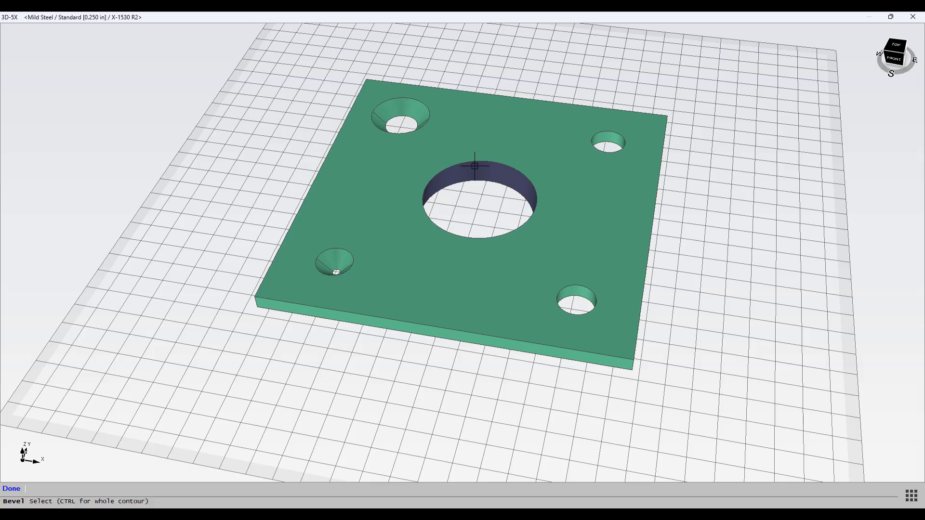
pyautogui.rightClick(475, 166)
pyautogui.click(198, 363)
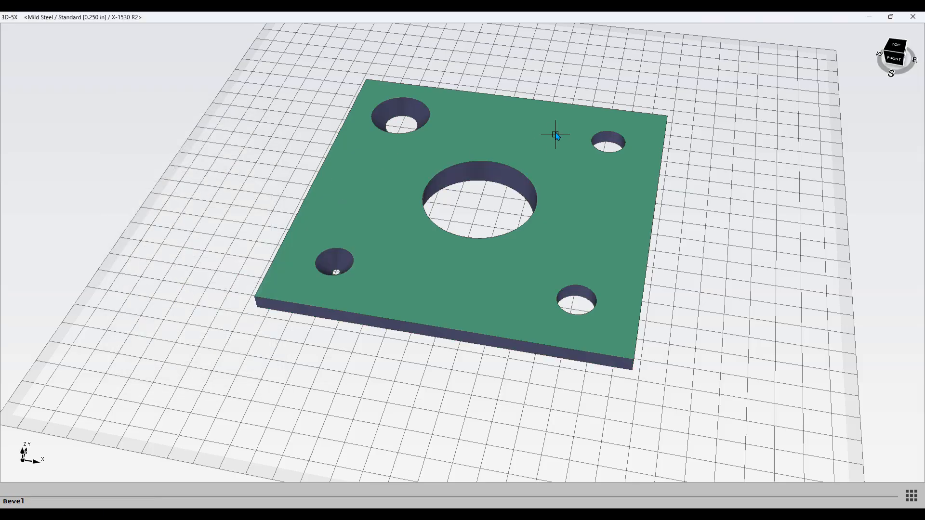
# Step: Bevel the upper-right hole, and apply the 45° bevel with 0.125 in land to the lower-right hole
pyautogui.click(605, 131)
pyautogui.rightClick(364, 207)
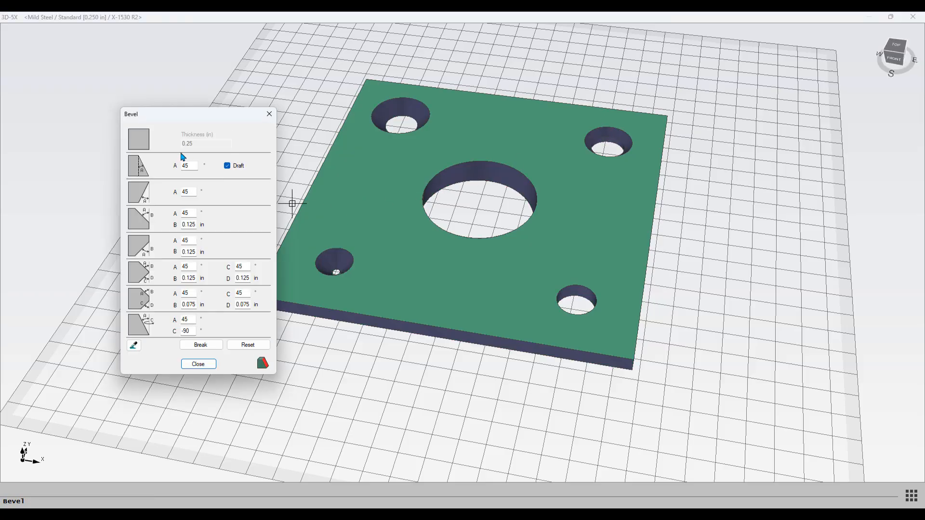
pyautogui.click(140, 246)
pyautogui.click(579, 292)
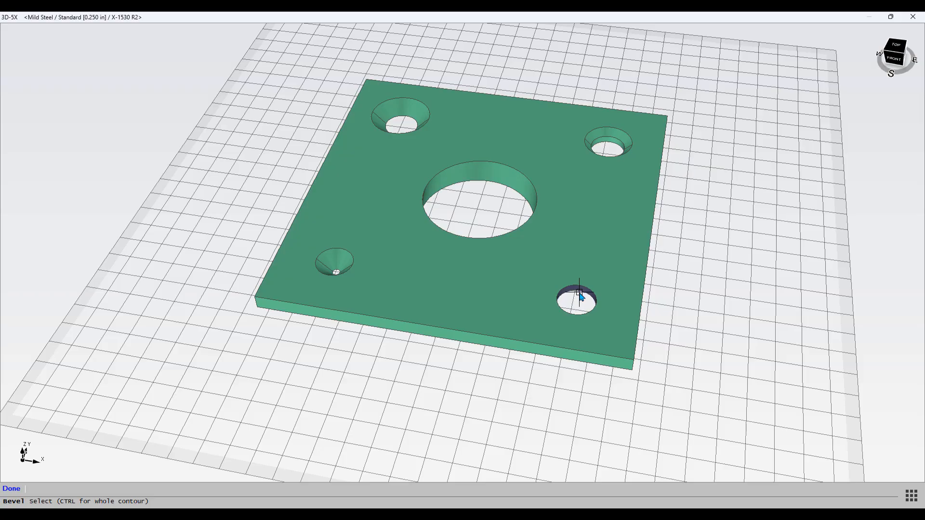
pyautogui.rightClick(428, 296)
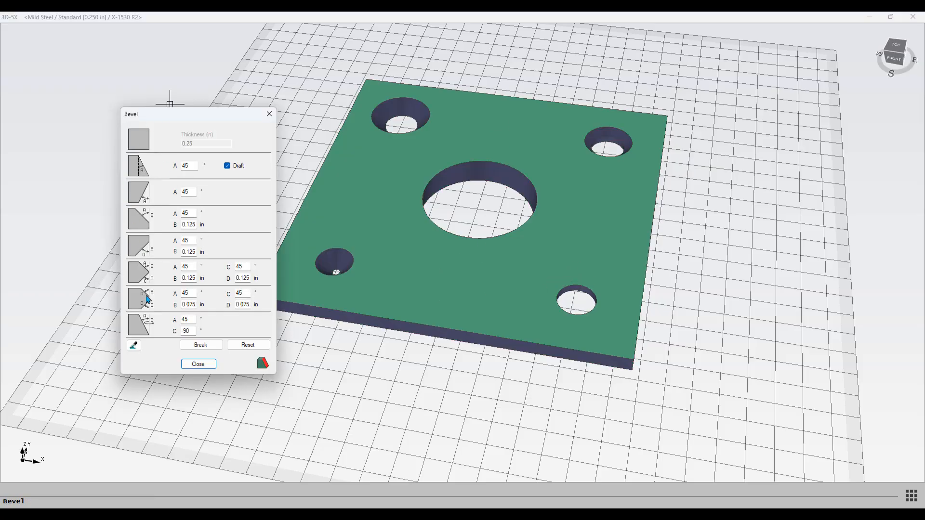
# Step: Apply the 45° bevel with 0.125 in depth to the outer contour and close the Bevel dialog
pyautogui.click(138, 222)
pyautogui.moveTo(608, 238); pyautogui.dragTo(573, 226, button='middle')
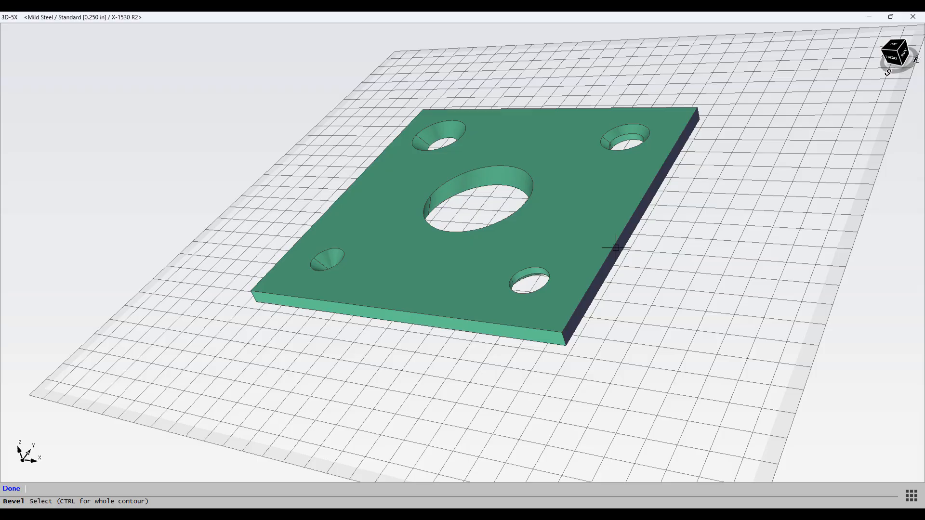
pyautogui.moveTo(616, 248)
pyautogui.mouseDown(button='middle')
pyautogui.moveTo(646, 207)
pyautogui.moveTo(539, 263)
pyautogui.moveTo(568, 259)
pyautogui.mouseUp(button='middle')
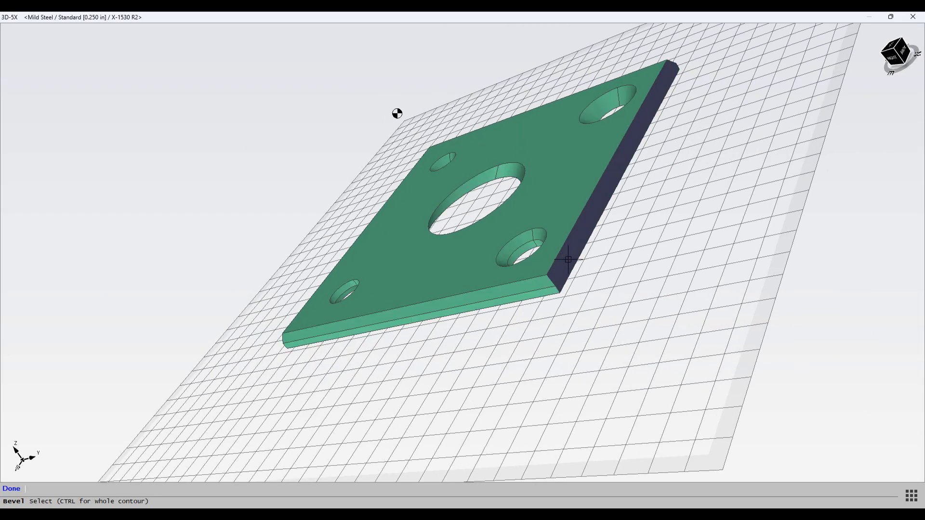
pyautogui.click(14, 490)
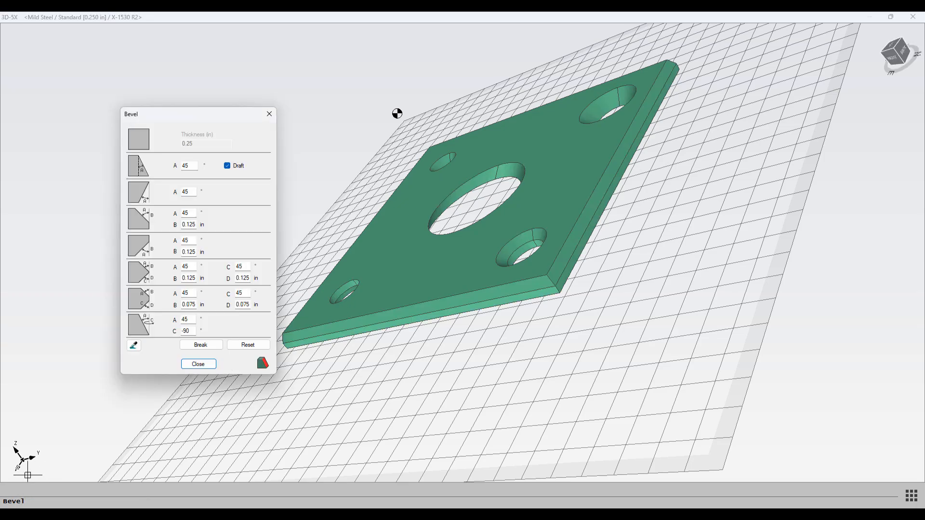
pyautogui.moveTo(378, 212); pyautogui.dragTo(453, 274, button='middle')
pyautogui.scroll(-5, 432, 225)
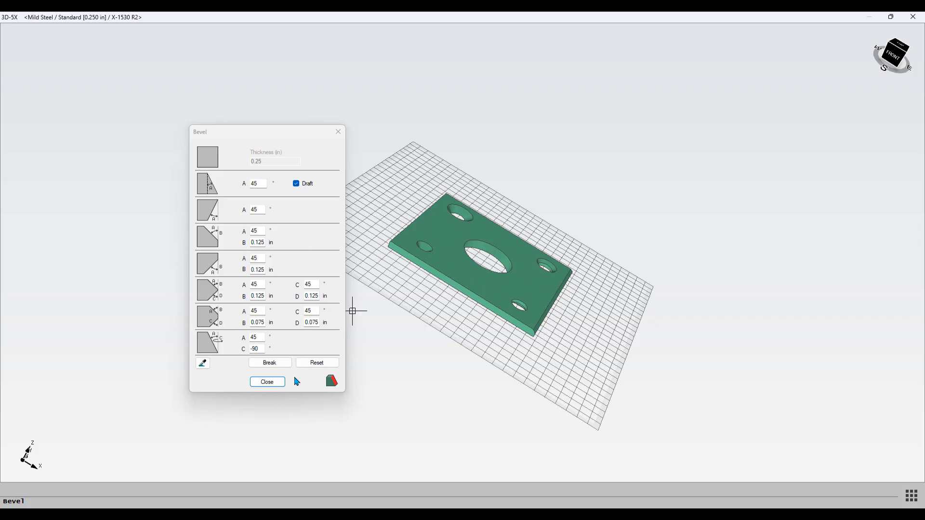
pyautogui.click(278, 383)
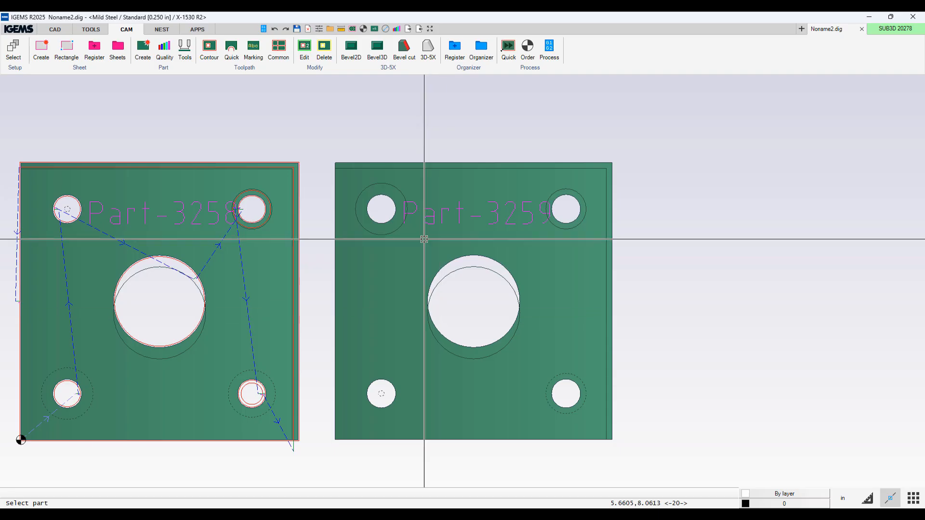
# Step: Draw a rectangle about 2 in wide and 0.6 in tall on the bottom edge of the second part, snapping to nearest
pyautogui.click(55, 30)
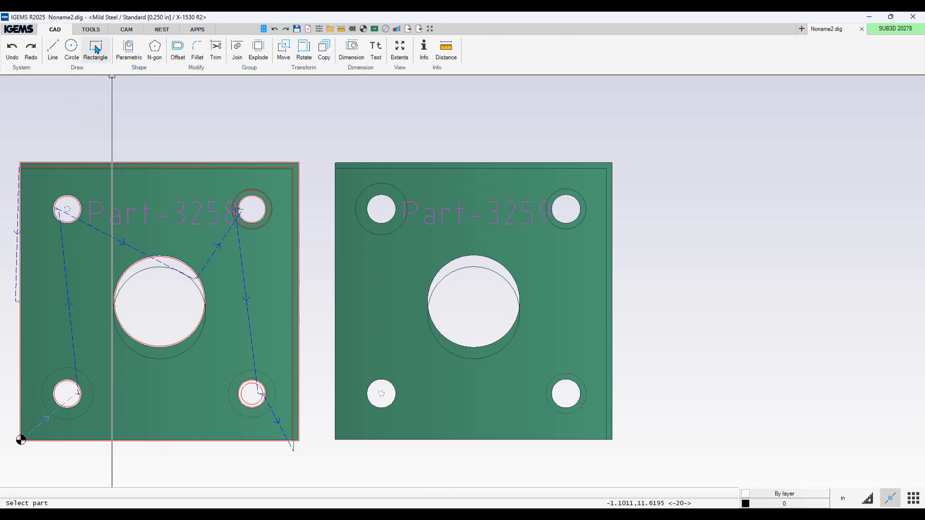
pyautogui.click(103, 59)
pyautogui.rightClick(427, 411)
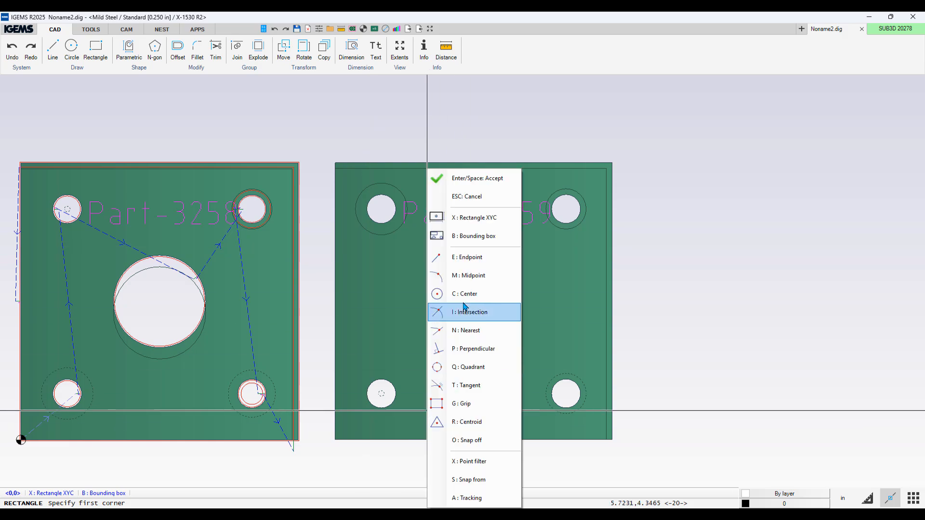
pyautogui.click(457, 331)
pyautogui.click(427, 439)
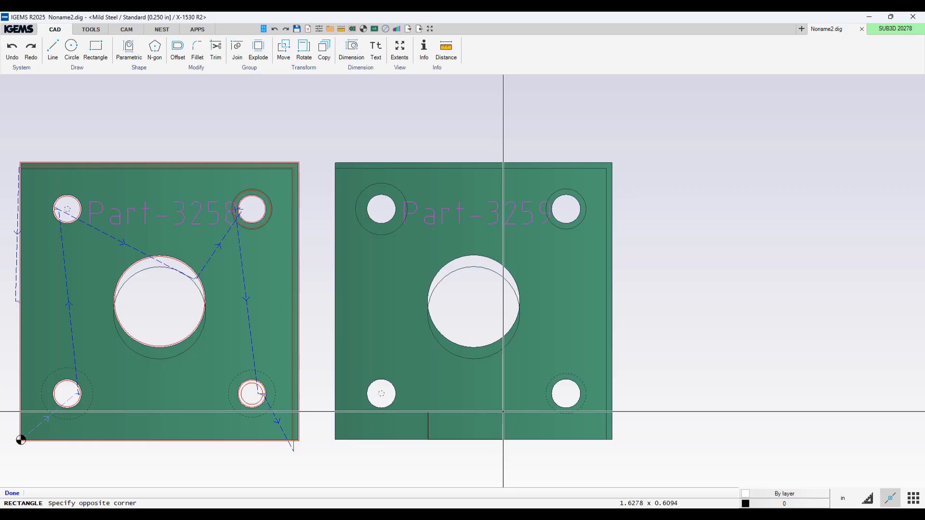
pyautogui.click(519, 412)
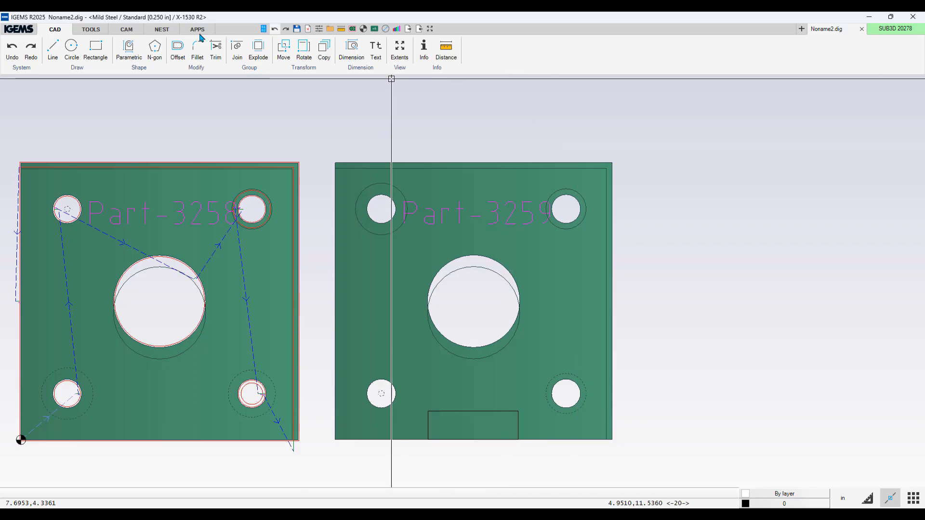
# Step: Open the second part in the 3D-5X bevel editor to inspect it, then close it
pyautogui.click(137, 33)
pyautogui.click(376, 47)
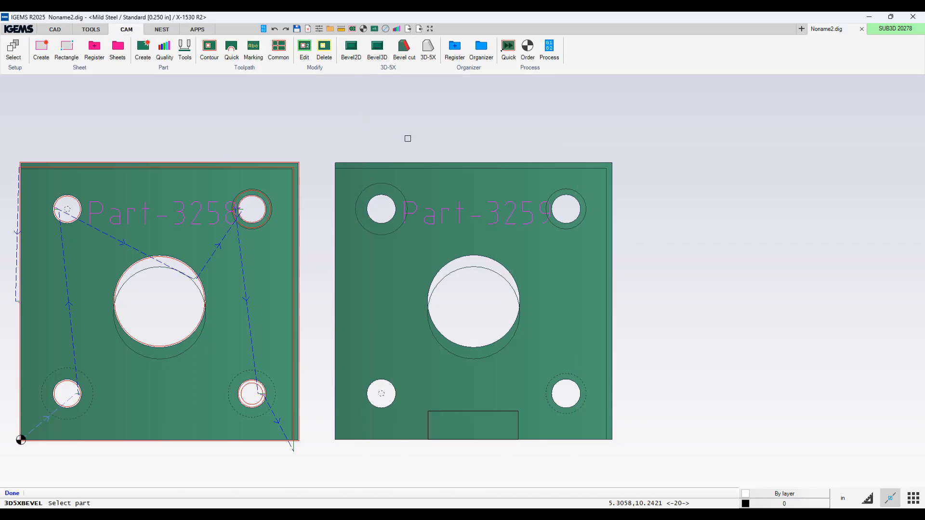
pyautogui.click(411, 162)
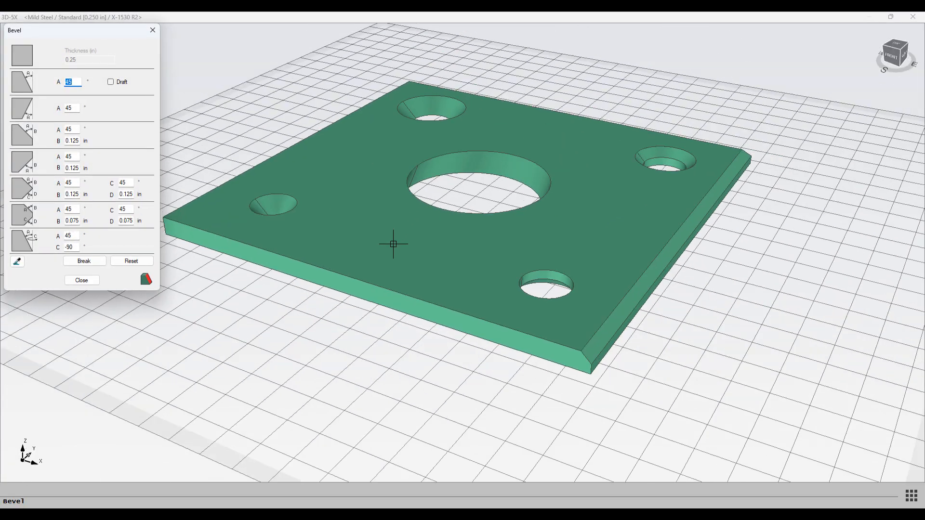
pyautogui.moveTo(393, 244); pyautogui.dragTo(359, 284, button='middle')
pyautogui.click(85, 281)
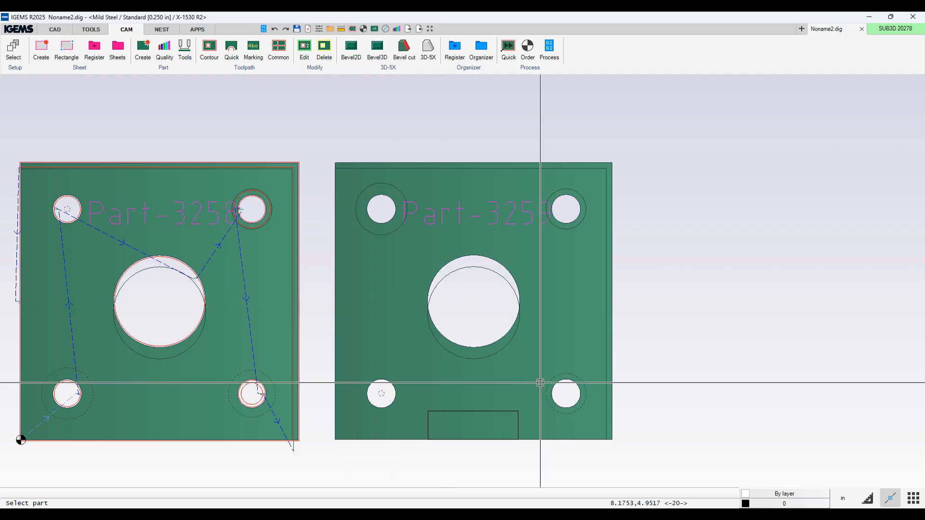
# Step: Add the rectangle to the second part as an extra object
pyautogui.click(162, 72)
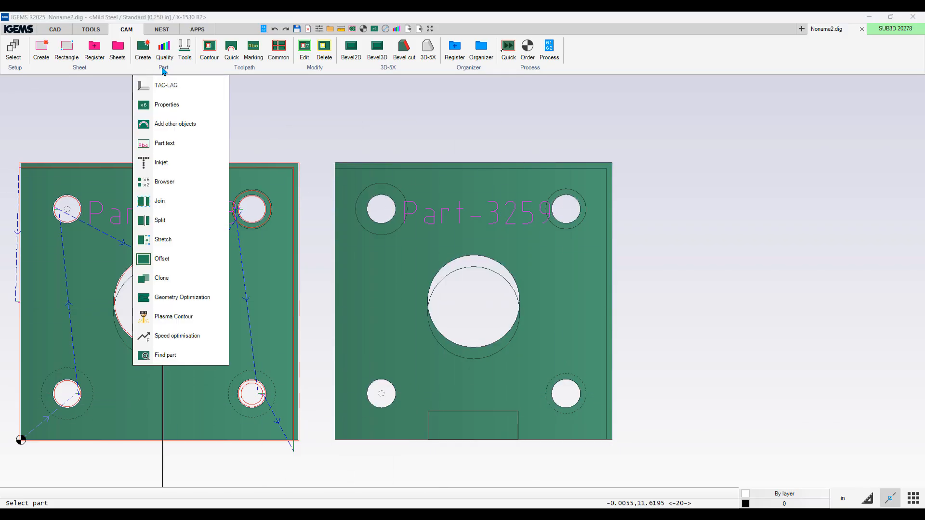
pyautogui.click(175, 125)
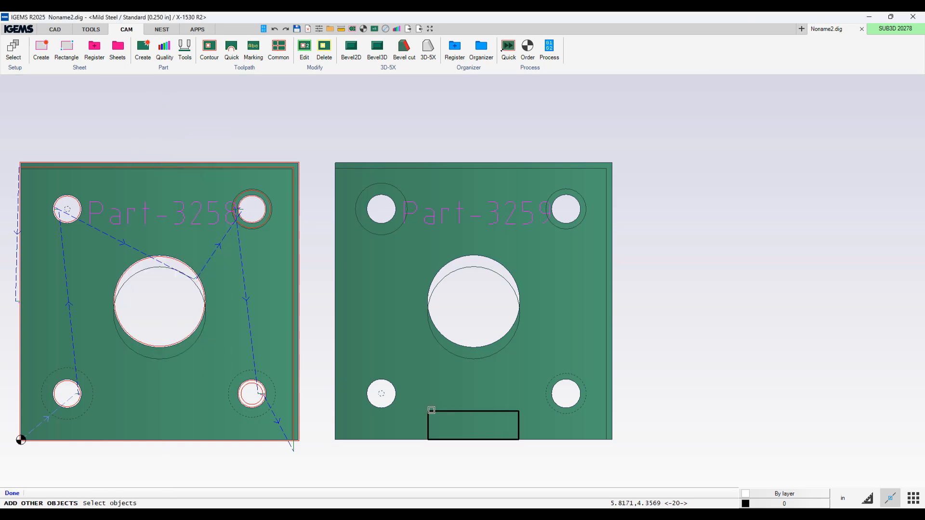
pyautogui.click(431, 411)
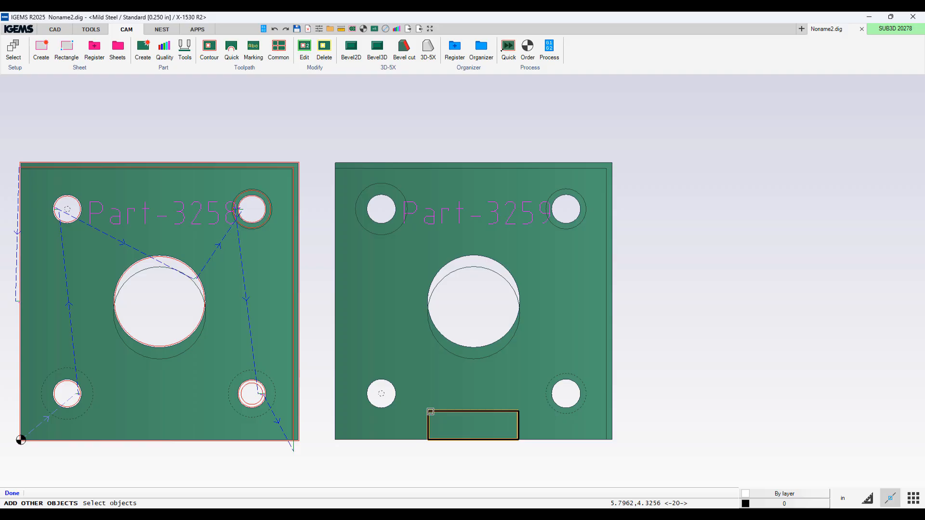
pyautogui.rightClick(430, 412)
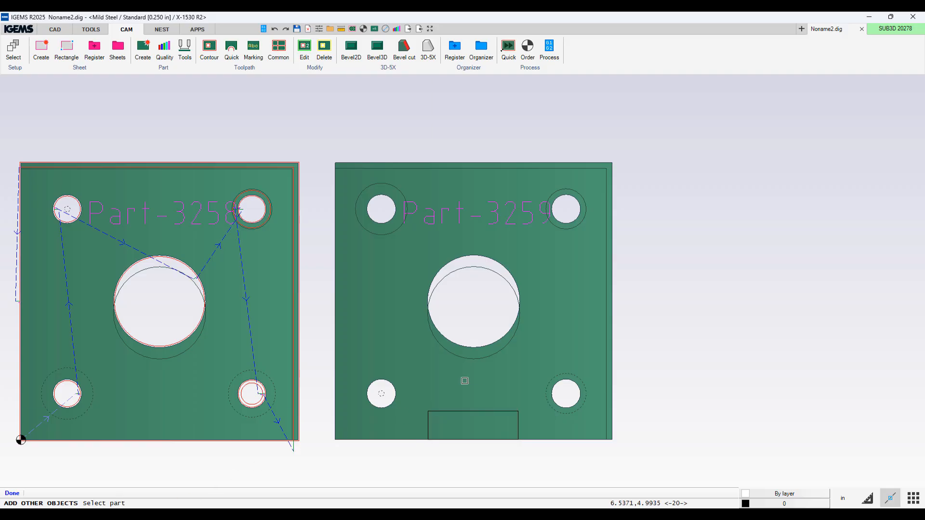
pyautogui.click(404, 438)
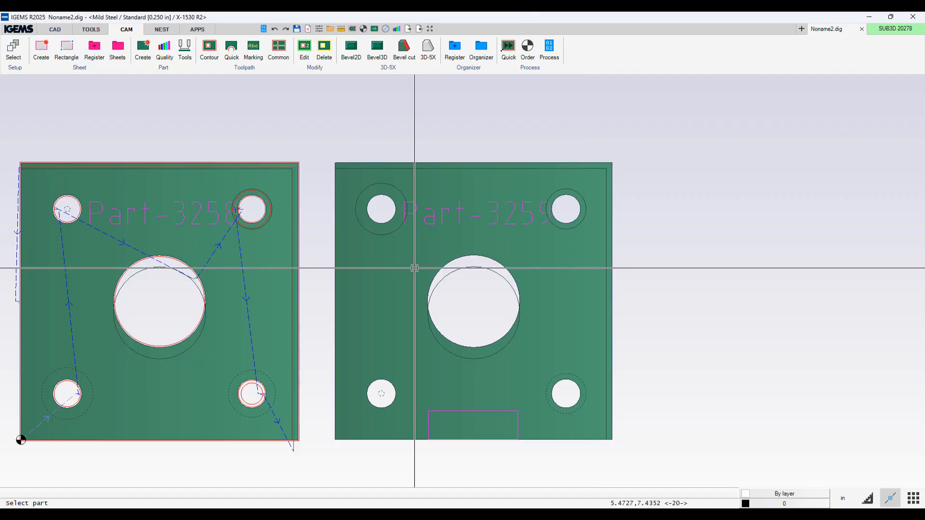
# Step: Open the second part in the 3D-5X bevel editor
pyautogui.click(377, 49)
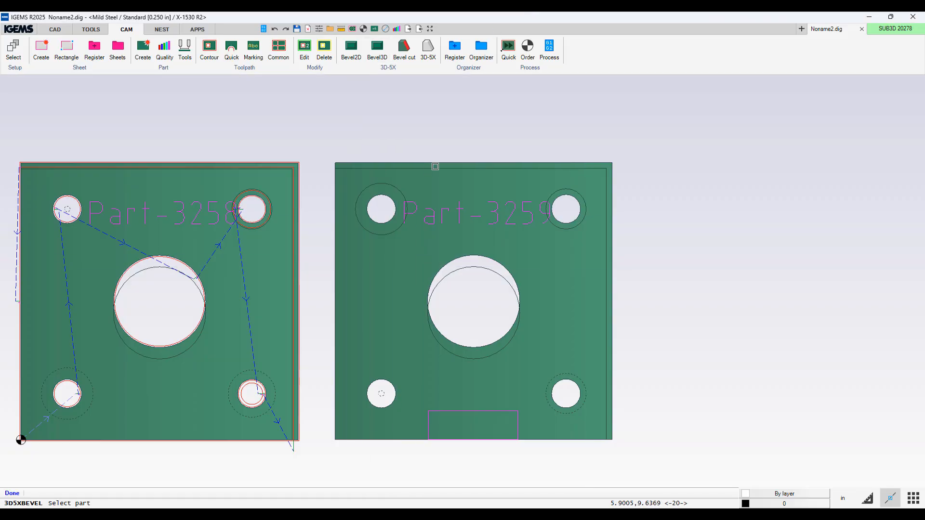
pyautogui.click(435, 163)
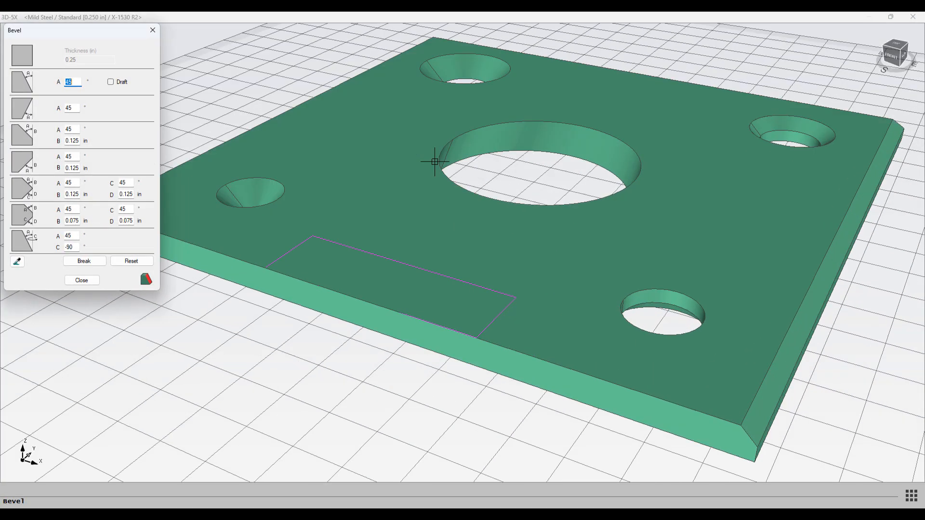
# Step: Break the second part's bottom edge at the corners where the notch rectangle meets it
pyautogui.moveTo(309, 291); pyautogui.dragTo(343, 277, button='middle')
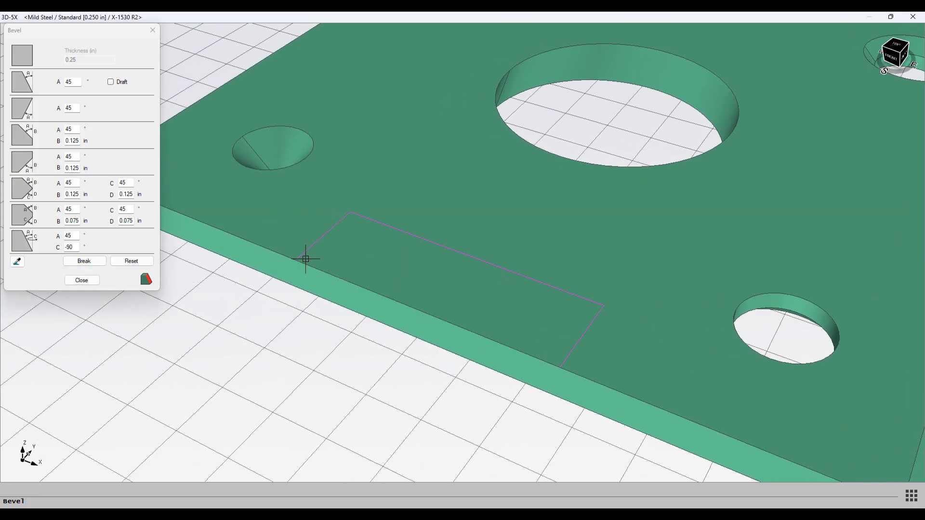
pyautogui.scroll(-2, 530, 367)
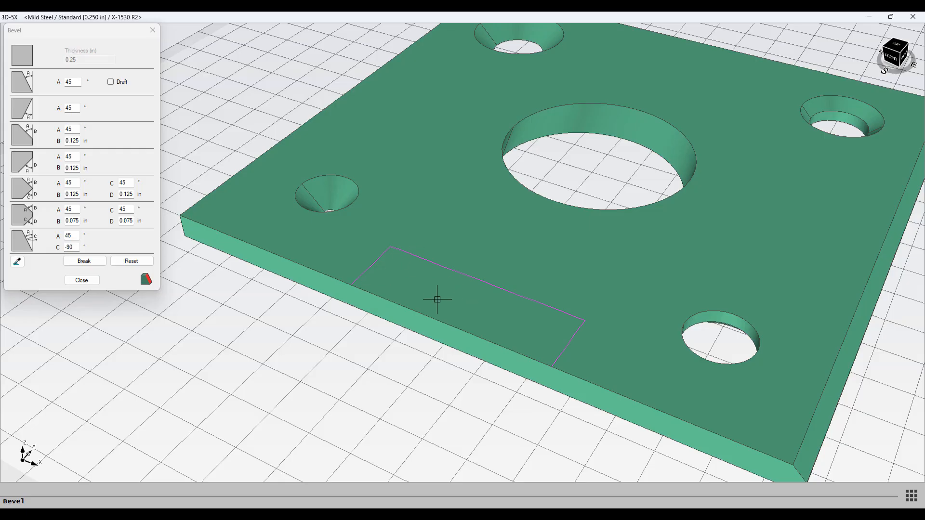
pyautogui.click(83, 261)
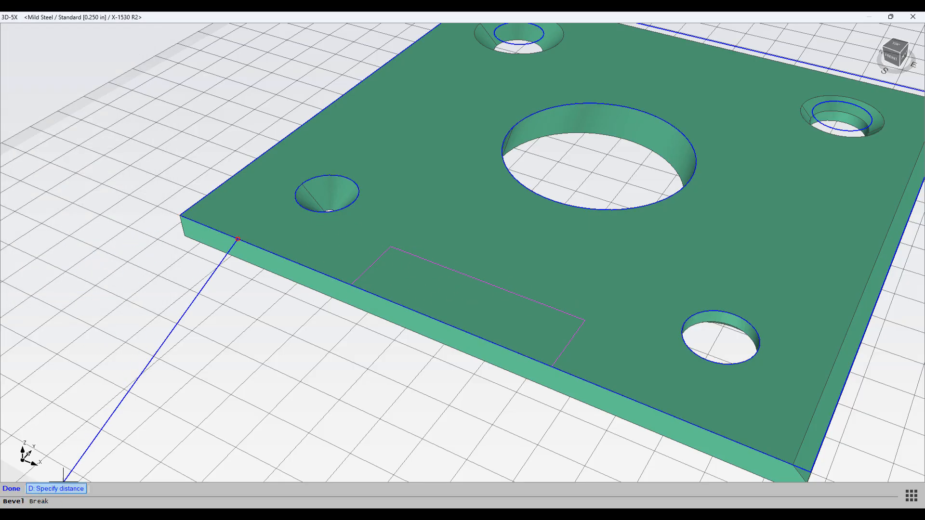
pyautogui.scroll(5, 339, 304)
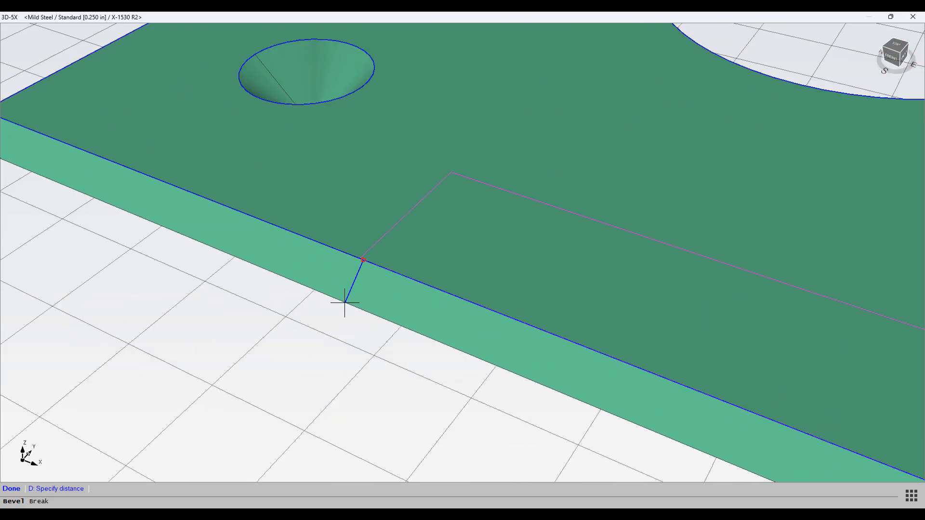
pyautogui.scroll(3, 343, 282)
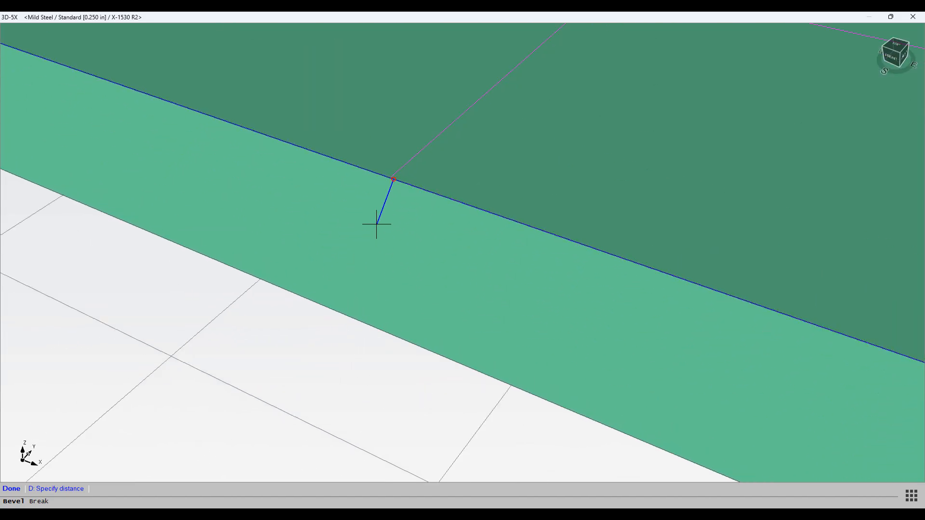
pyautogui.scroll(2, 386, 184)
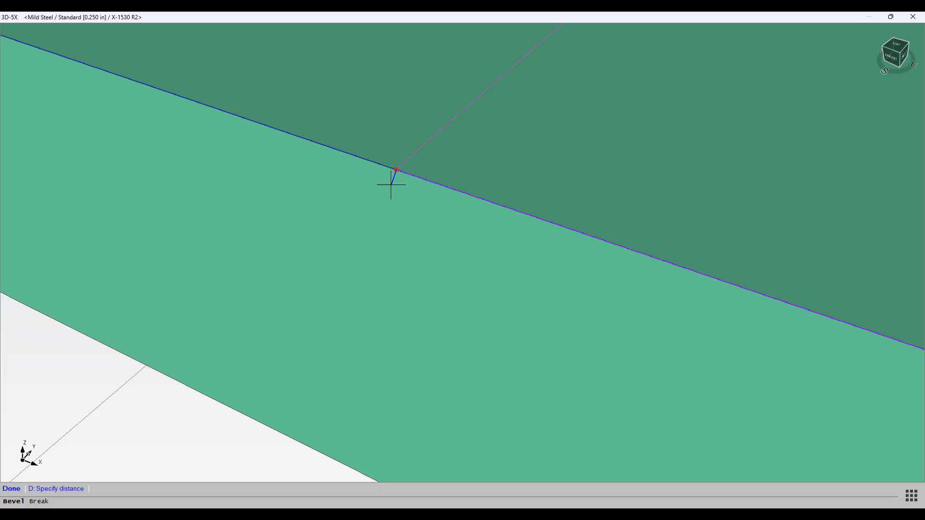
pyautogui.scroll(-5, 392, 181)
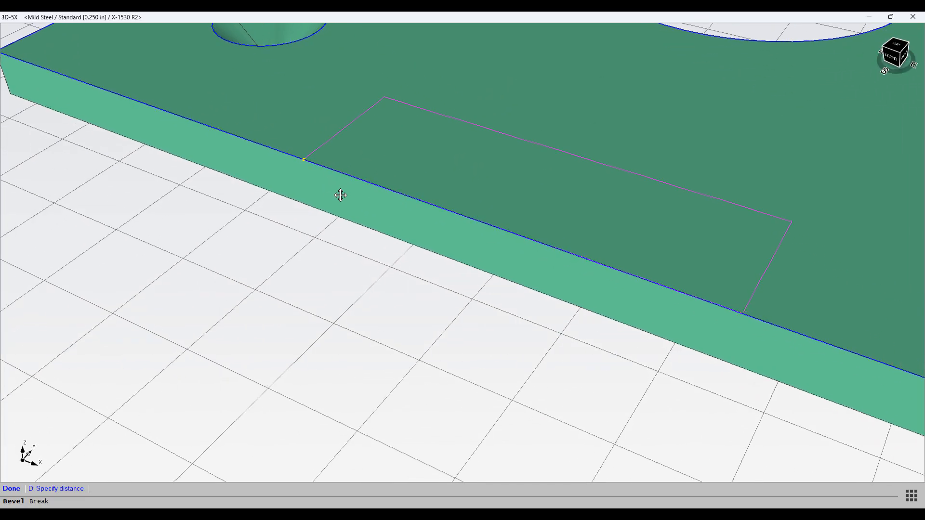
pyautogui.click(741, 315)
pyautogui.rightClick(518, 301)
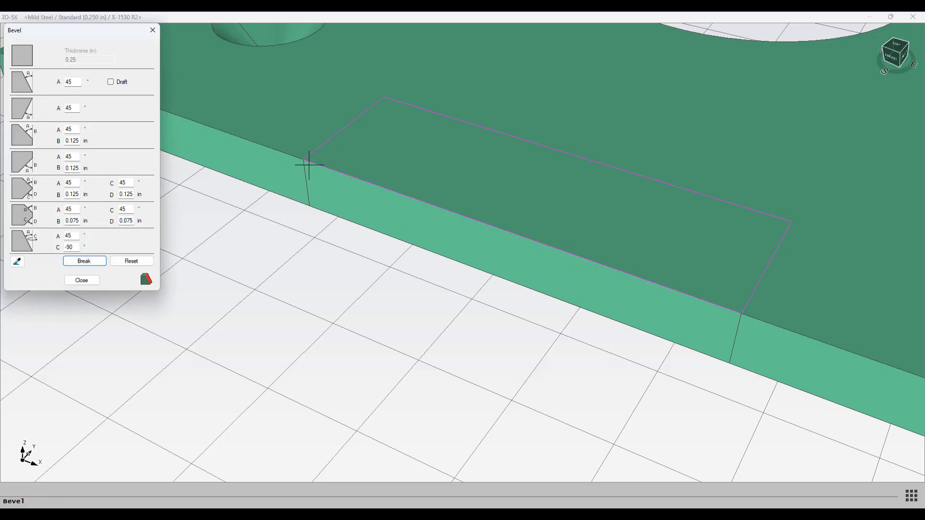
# Step: Apply the 45° bevel to the edge segment between the breaks, forming the notch
pyautogui.scroll(-6, 667, 337)
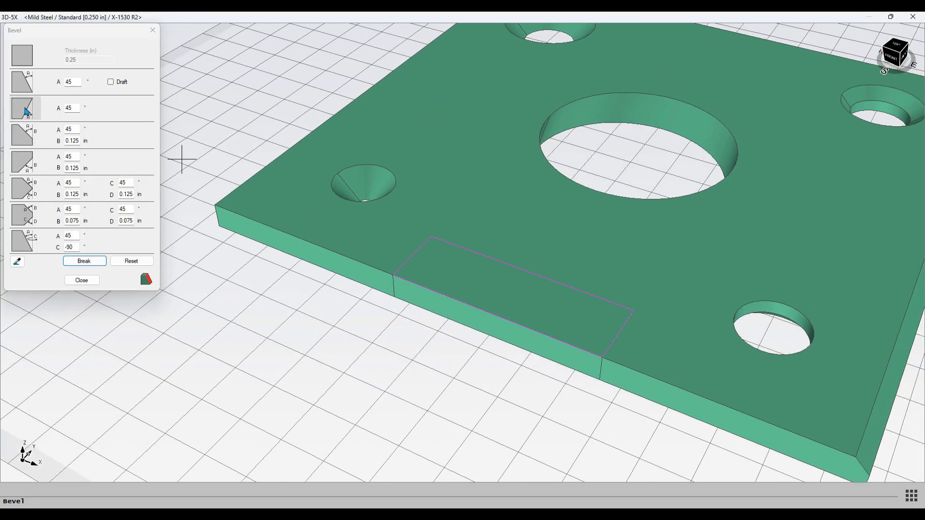
pyautogui.click(26, 112)
pyautogui.click(466, 316)
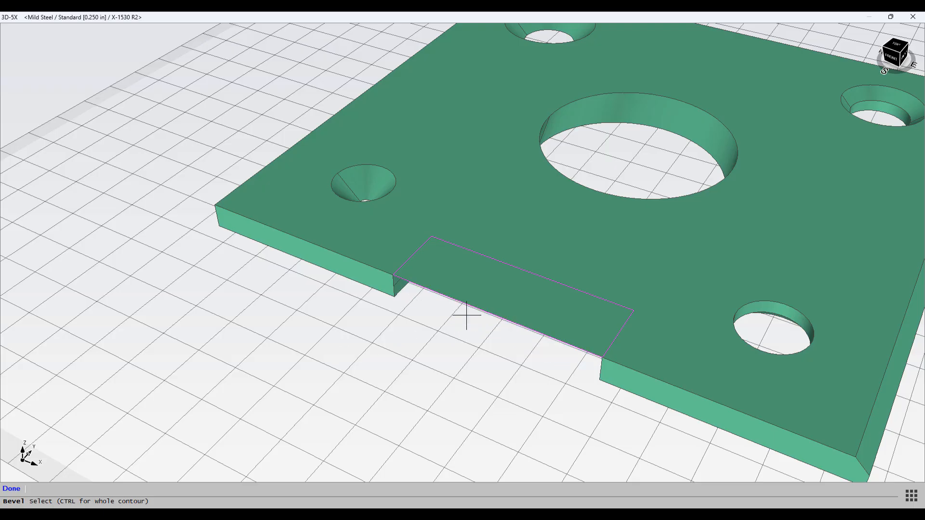
pyautogui.scroll(3, 442, 349)
pyautogui.scroll(-3, 442, 349)
pyautogui.moveTo(442, 349); pyautogui.dragTo(459, 293, button='middle')
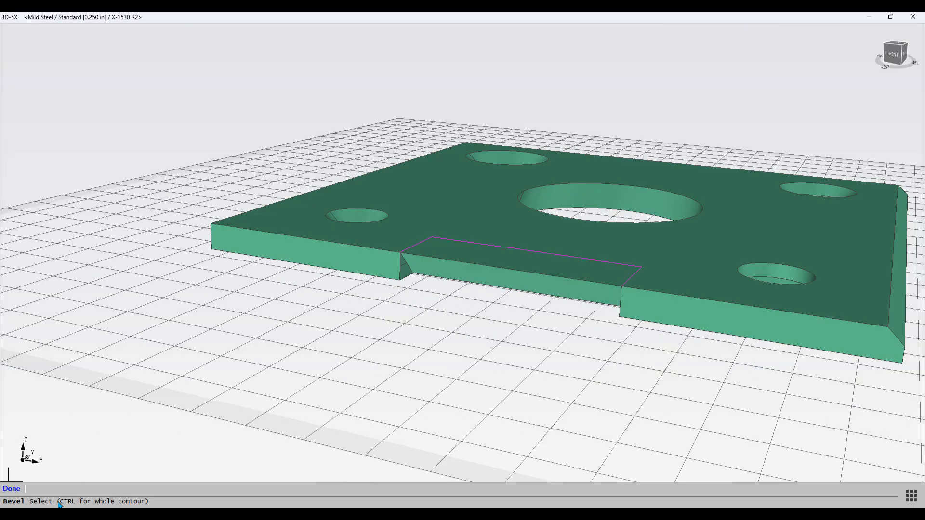
pyautogui.click(11, 488)
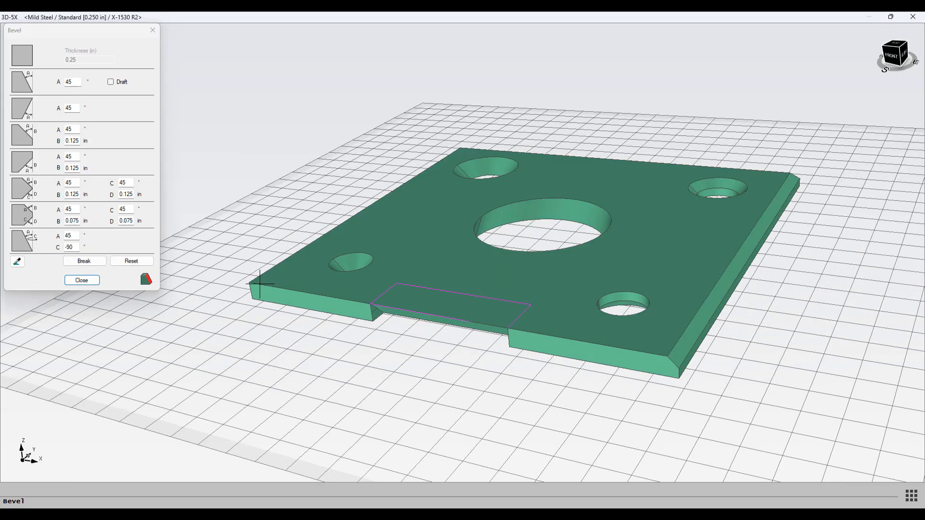
# Step: Start a bevel cut and set start points on the two countersunk holes on the left side
pyautogui.click(145, 282)
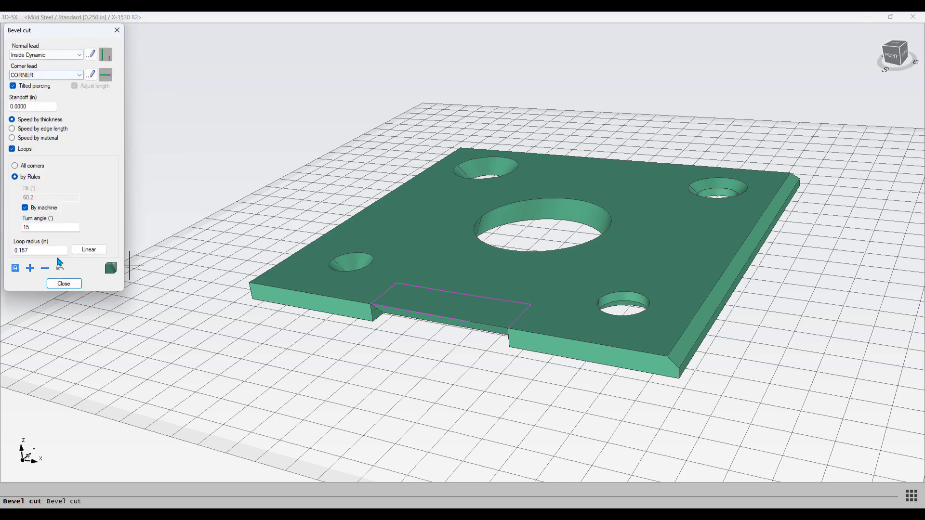
pyautogui.moveTo(73, 39); pyautogui.dragTo(213, 112)
pyautogui.scroll(3, 385, 256)
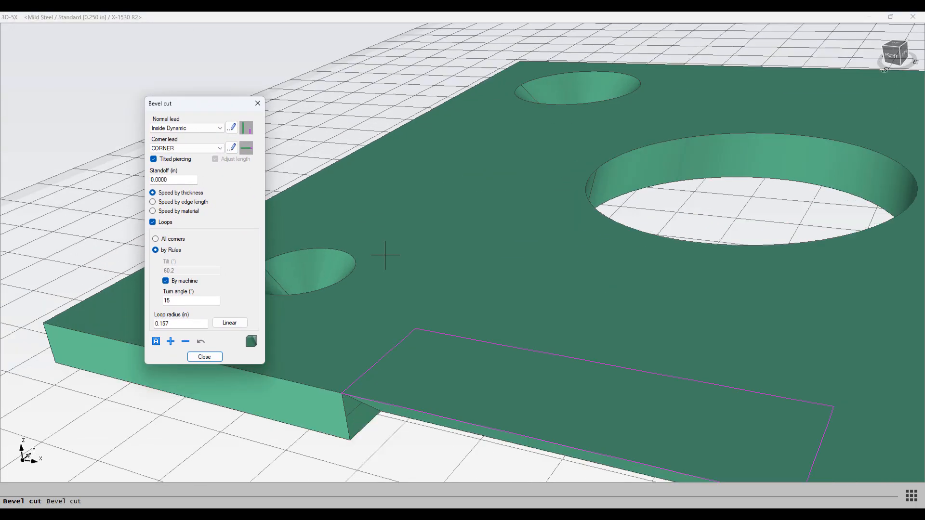
pyautogui.scroll(-2, 386, 255)
pyautogui.moveTo(386, 256); pyautogui.dragTo(598, 250, button='middle')
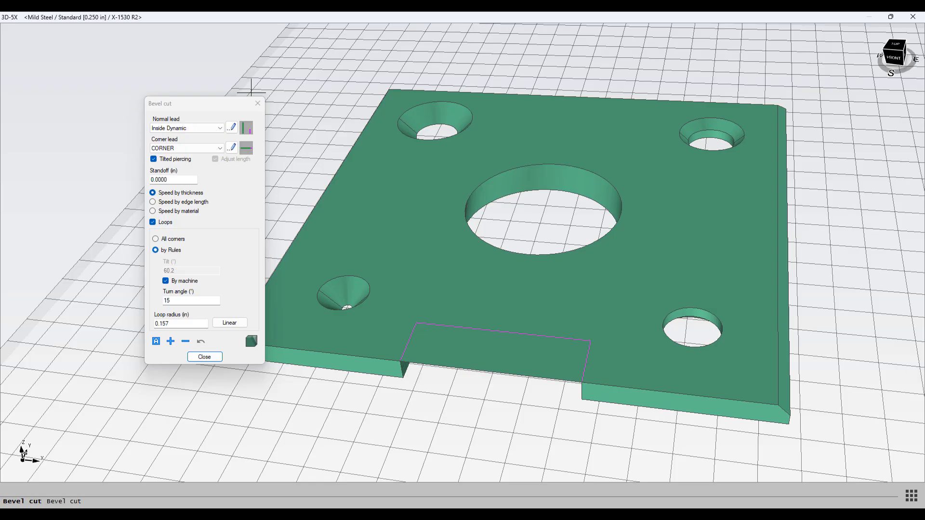
pyautogui.click(412, 114)
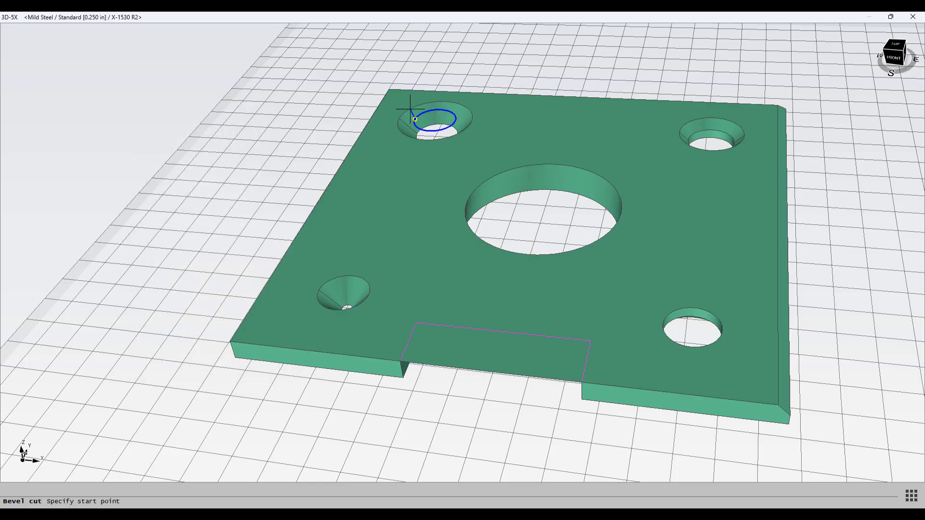
pyautogui.click(410, 110)
pyautogui.click(355, 276)
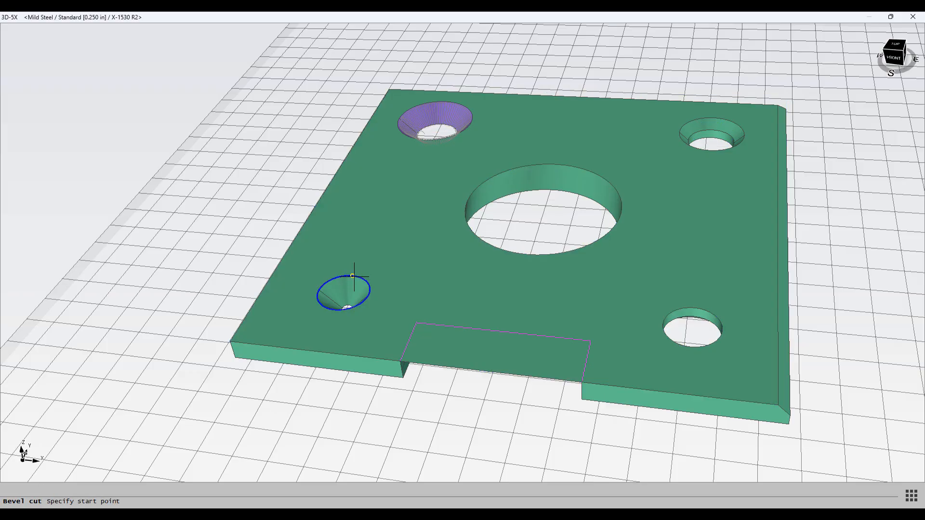
pyautogui.click(315, 288)
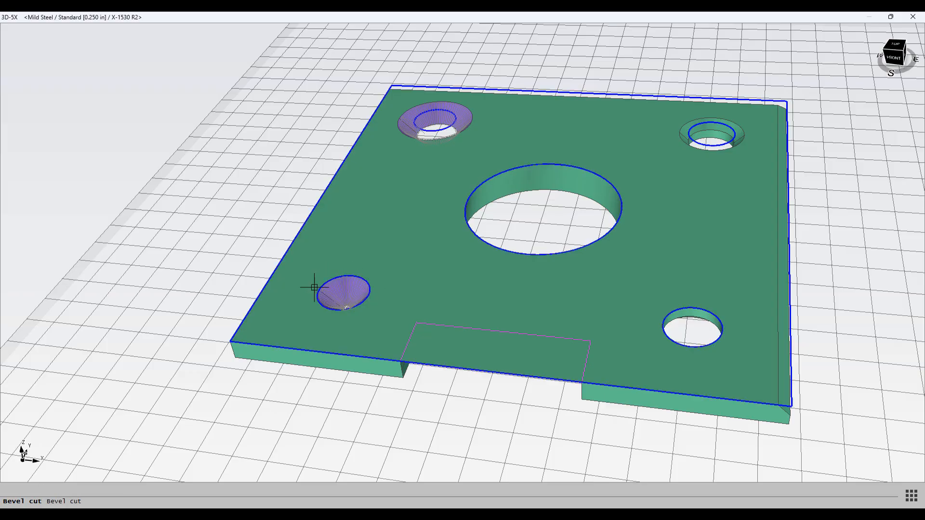
# Step: Set bevel cut start points on the large central hole and the upper-right hole
pyautogui.click(554, 163)
pyautogui.click(626, 181)
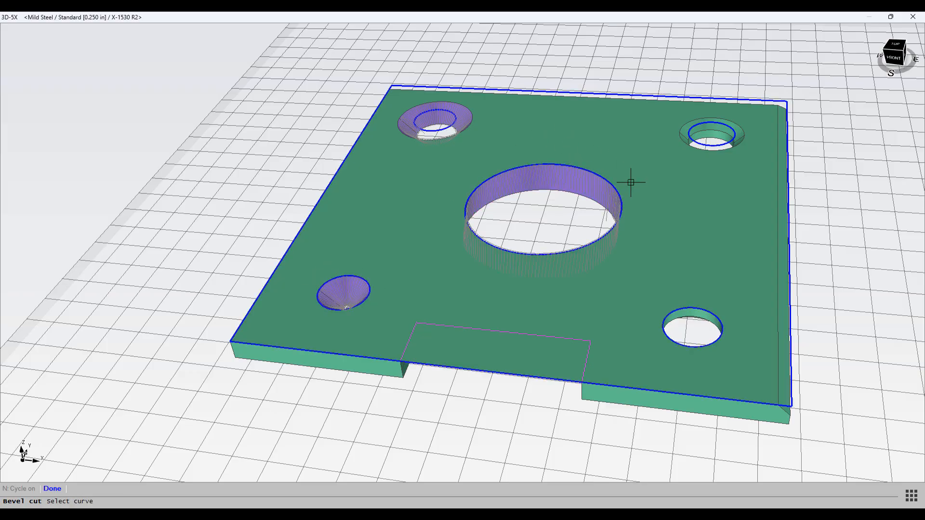
pyautogui.click(699, 124)
pyautogui.click(685, 136)
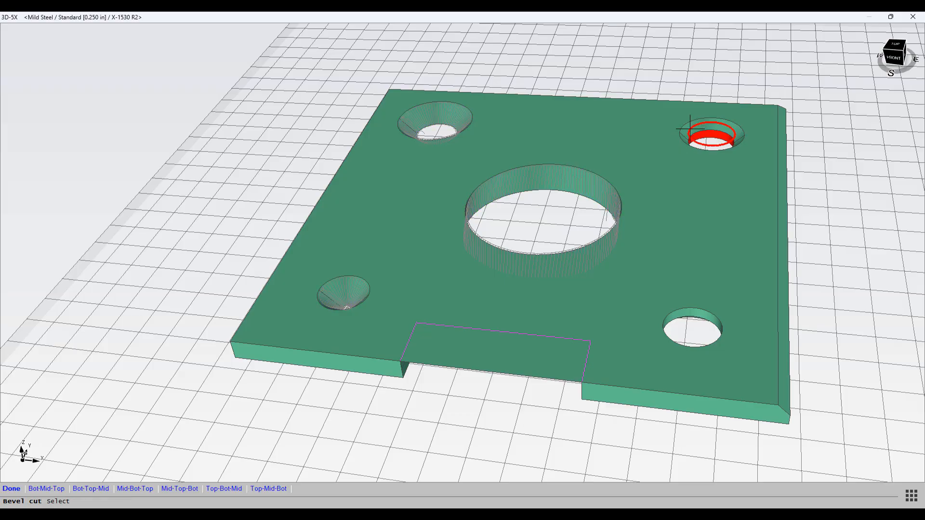
pyautogui.click(689, 129)
pyautogui.click(690, 129)
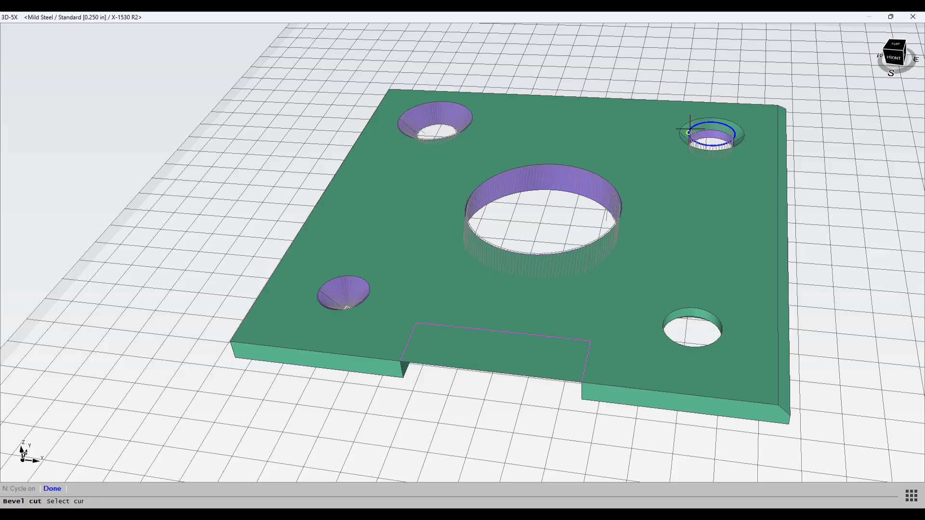
pyautogui.click(690, 129)
pyautogui.click(690, 129)
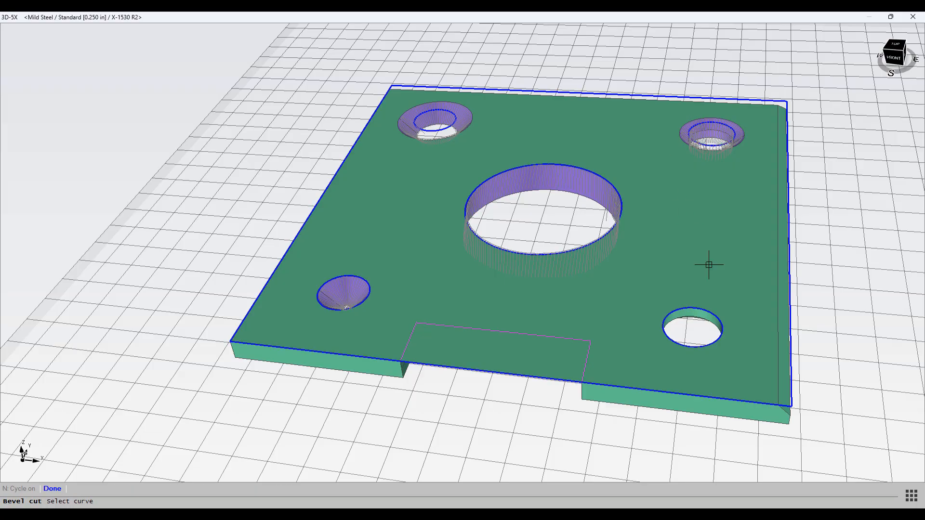
# Step: Set the bevel cut start point on the lower-right hole and finish the hole selection
pyautogui.click(715, 316)
pyautogui.click(728, 328)
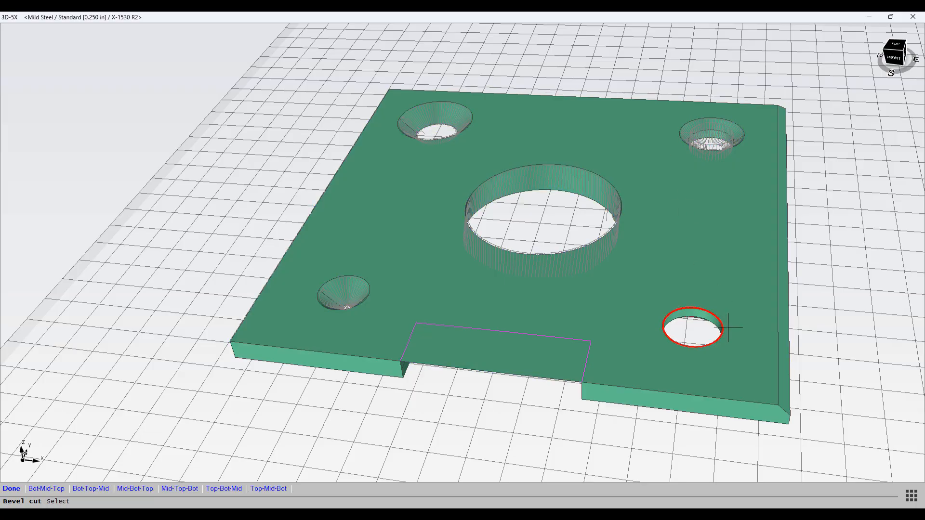
pyautogui.click(727, 327)
pyautogui.click(723, 327)
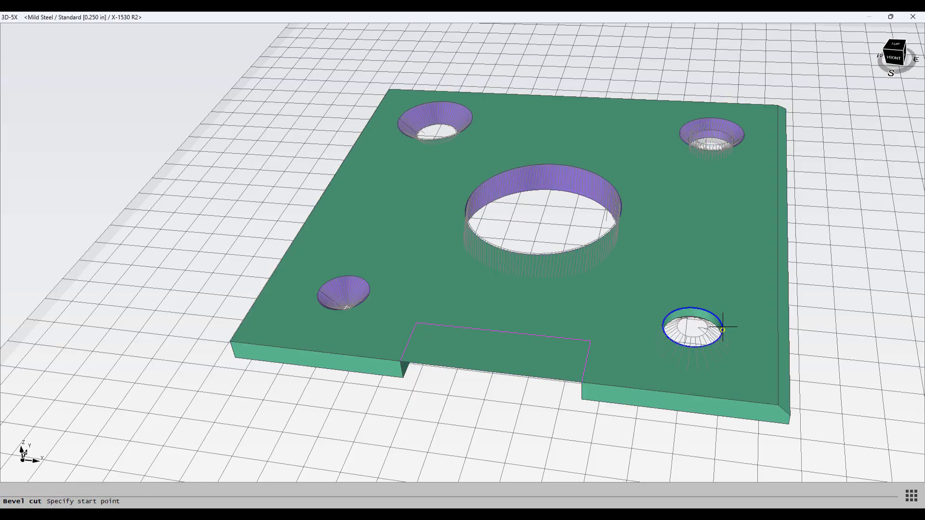
pyautogui.click(722, 328)
pyautogui.click(723, 327)
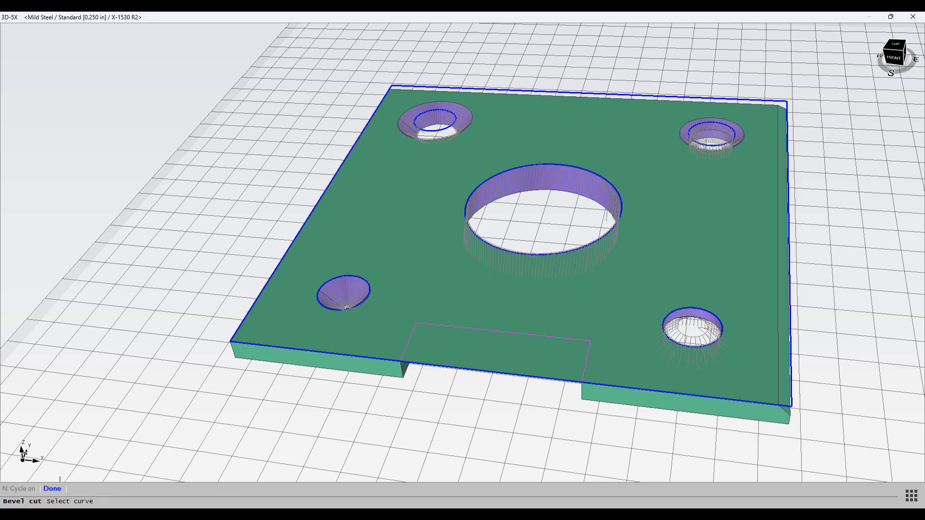
pyautogui.click(53, 488)
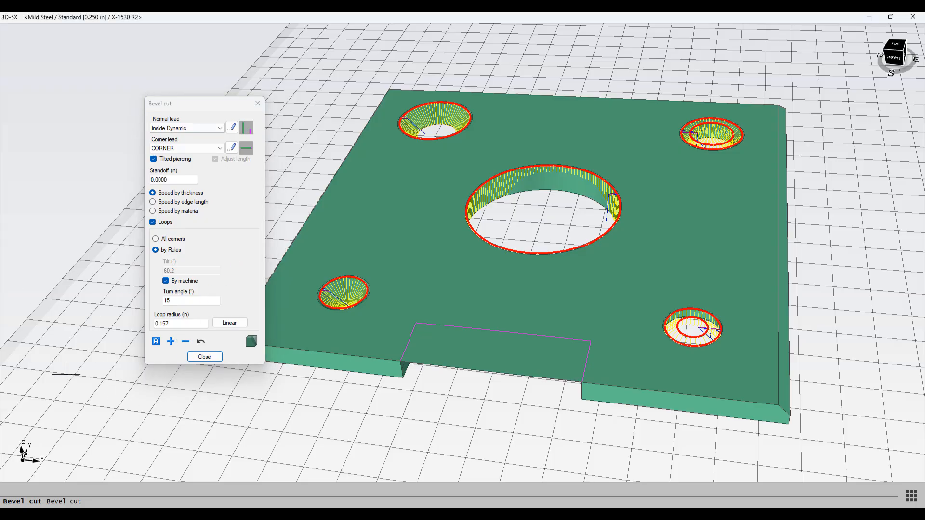
# Step: Add a bevel cut segment along the plate's right outer edge, choosing the Top-Mid-Bot order
pyautogui.click(196, 103)
pyautogui.moveTo(196, 103); pyautogui.dragTo(224, 110)
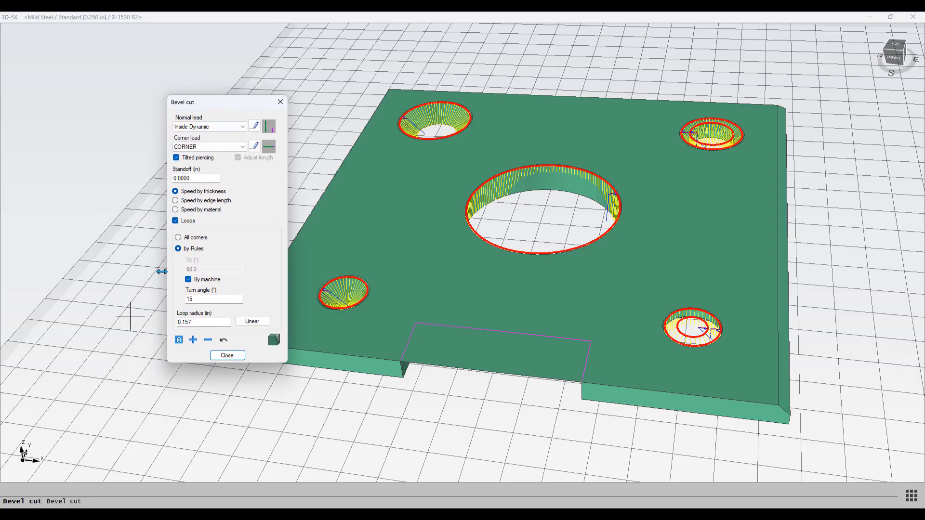
pyautogui.click(193, 340)
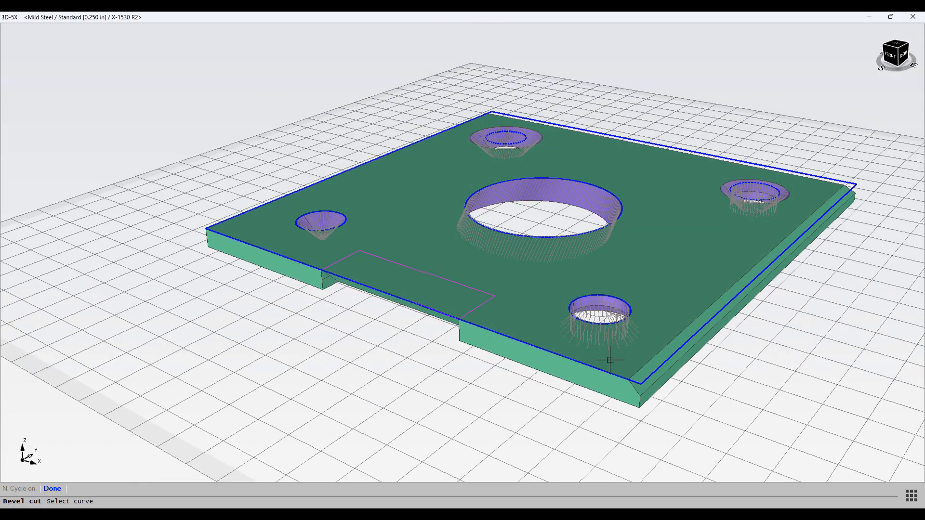
pyautogui.click(649, 379)
pyautogui.click(641, 384)
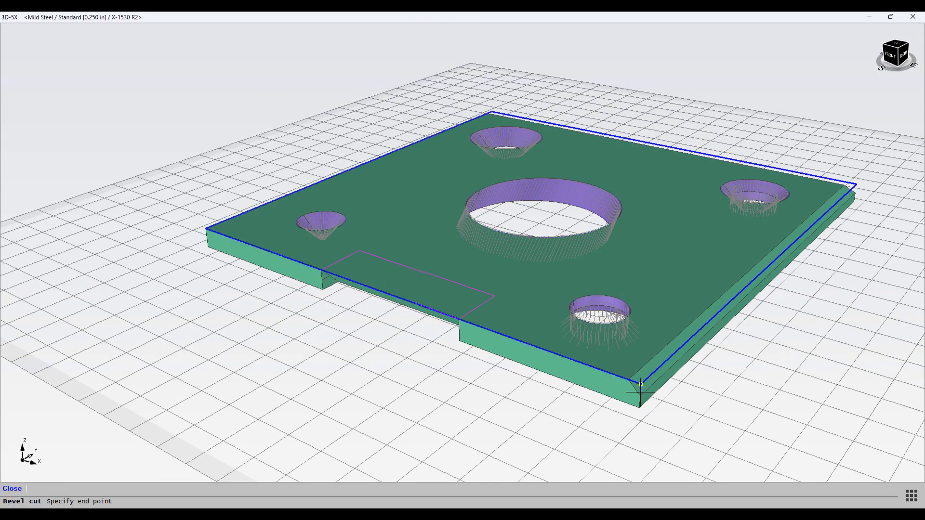
pyautogui.click(471, 49)
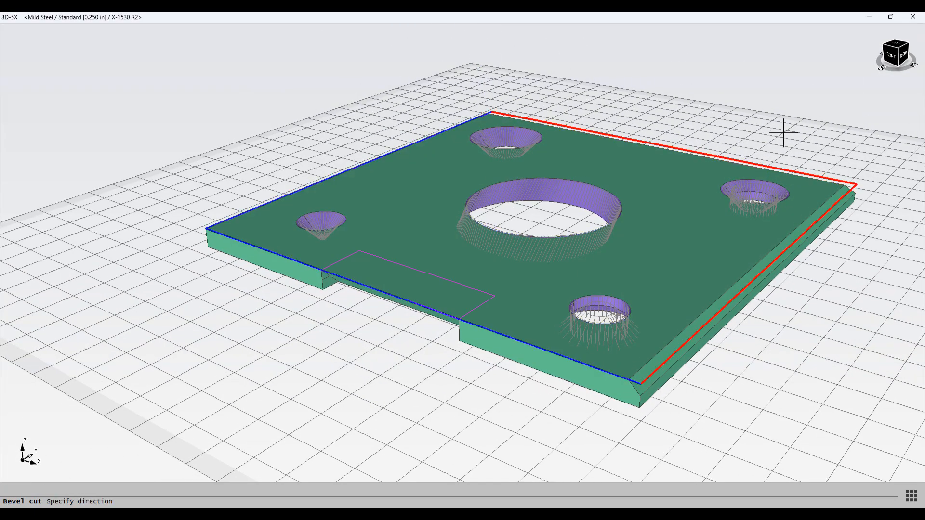
pyautogui.click(807, 148)
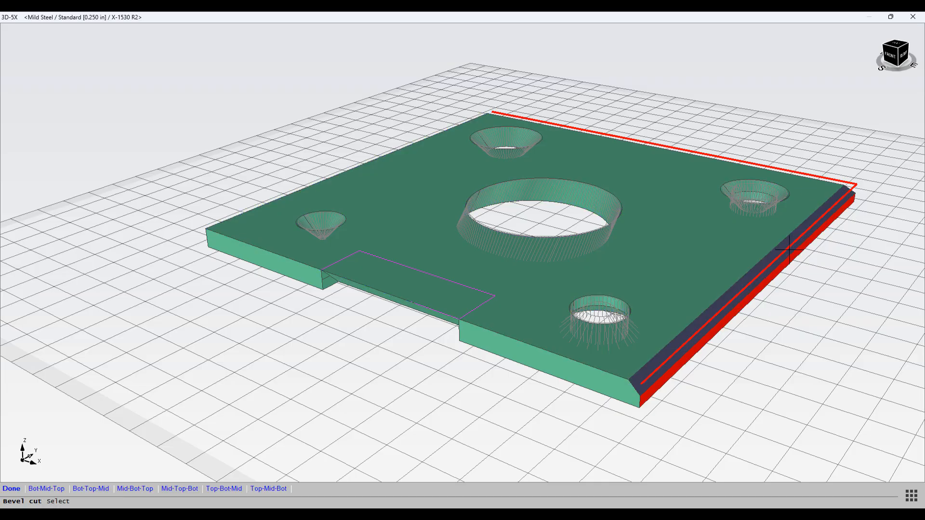
pyautogui.click(263, 496)
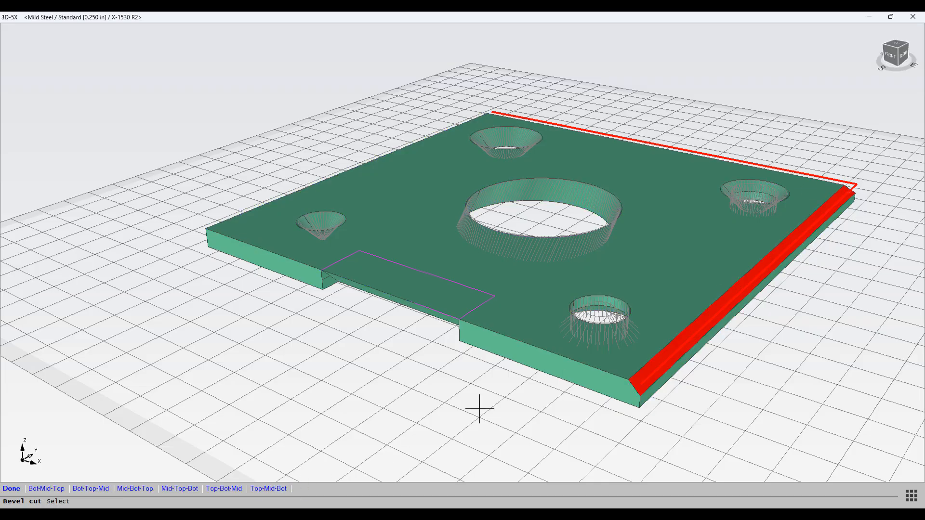
pyautogui.press('Return')
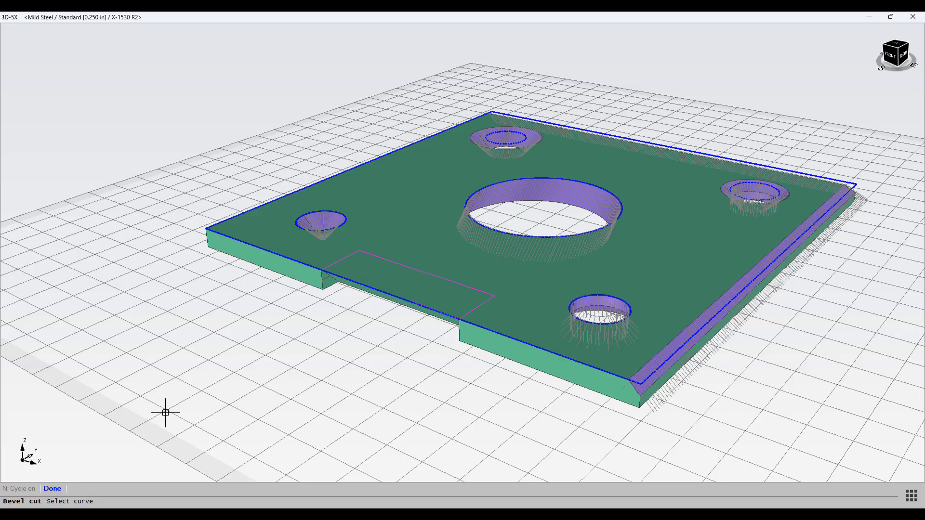
# Step: Add a bevel cut segment along the plate's remaining outer contour from the left edge around the front, then finish and close the Bevel cut dialog
pyautogui.scroll(3, 334, 285)
pyautogui.scroll(-4, 334, 284)
pyautogui.moveTo(336, 288); pyautogui.dragTo(389, 314, button='middle')
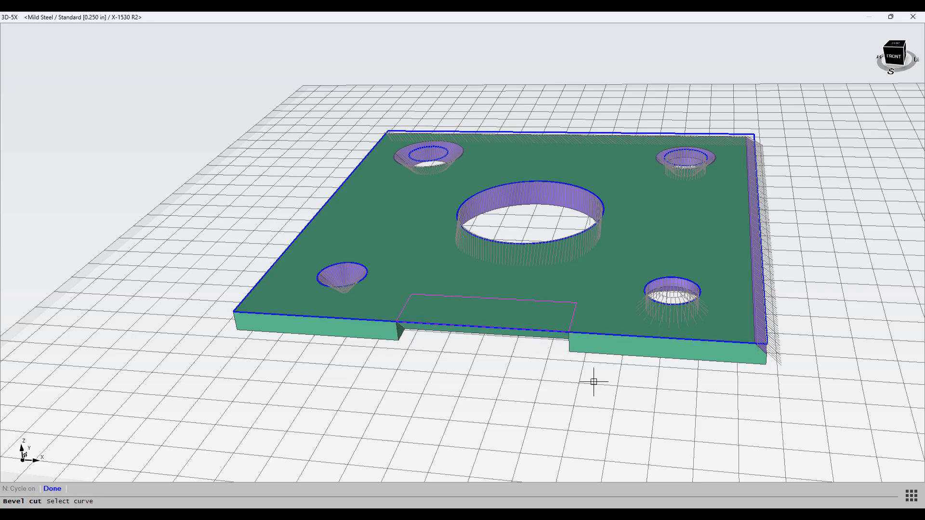
pyautogui.click(420, 324)
pyautogui.click(286, 177)
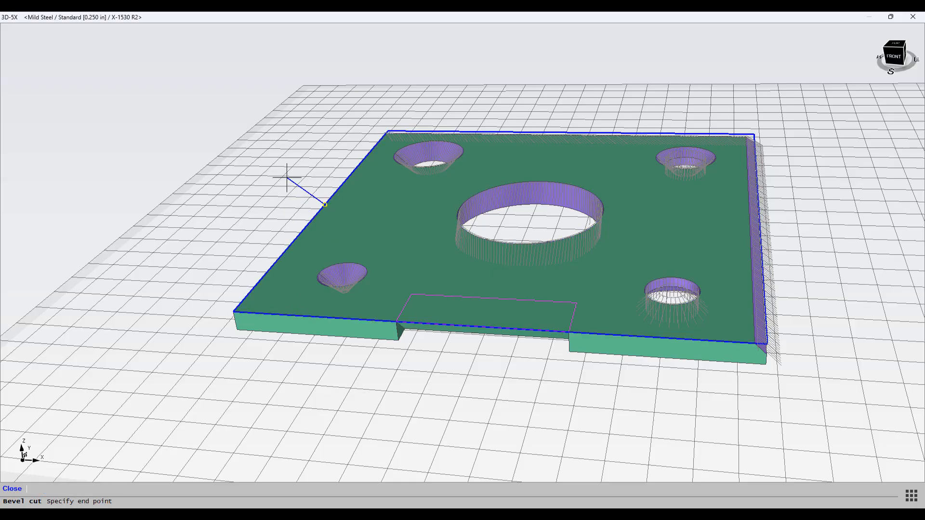
pyautogui.click(287, 178)
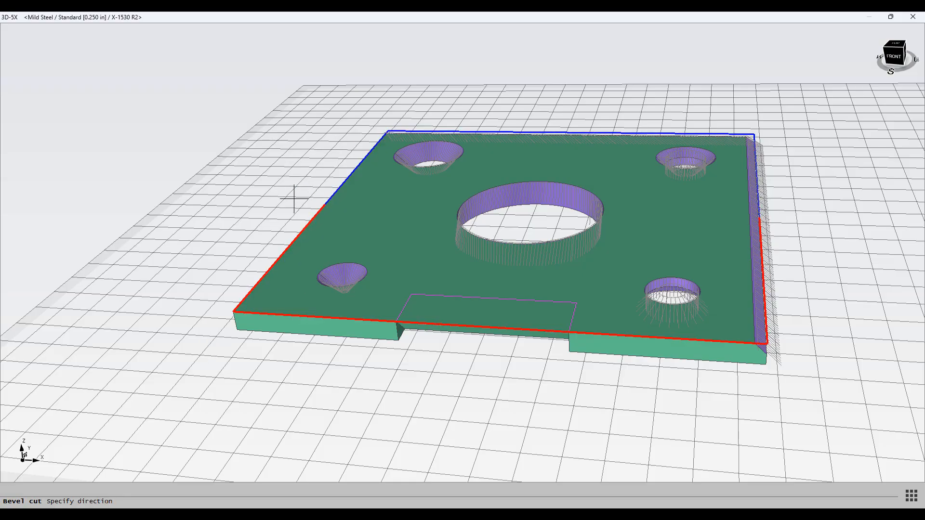
pyautogui.click(231, 270)
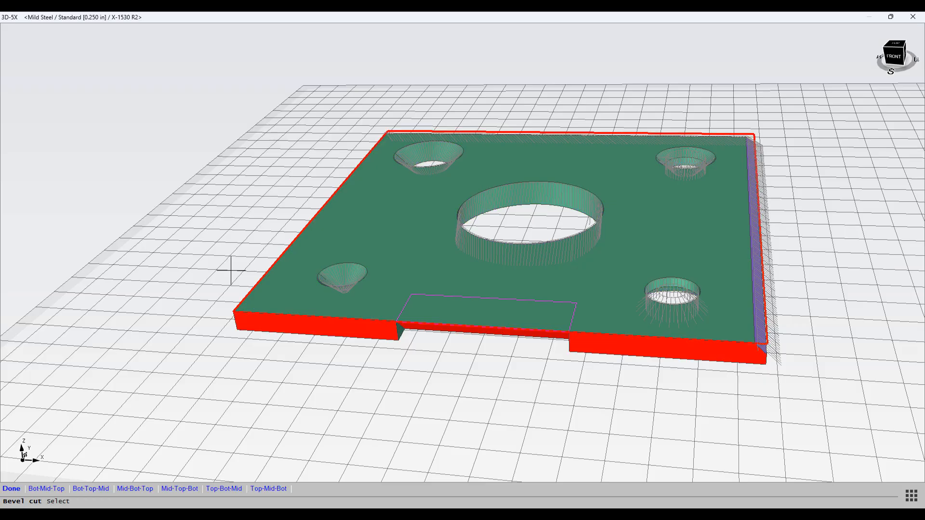
pyautogui.rightClick(202, 395)
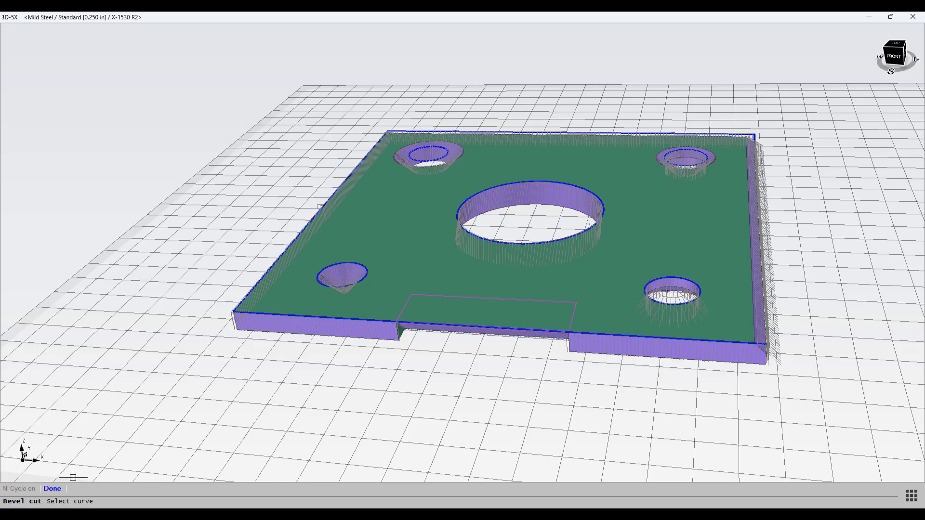
pyautogui.click(57, 488)
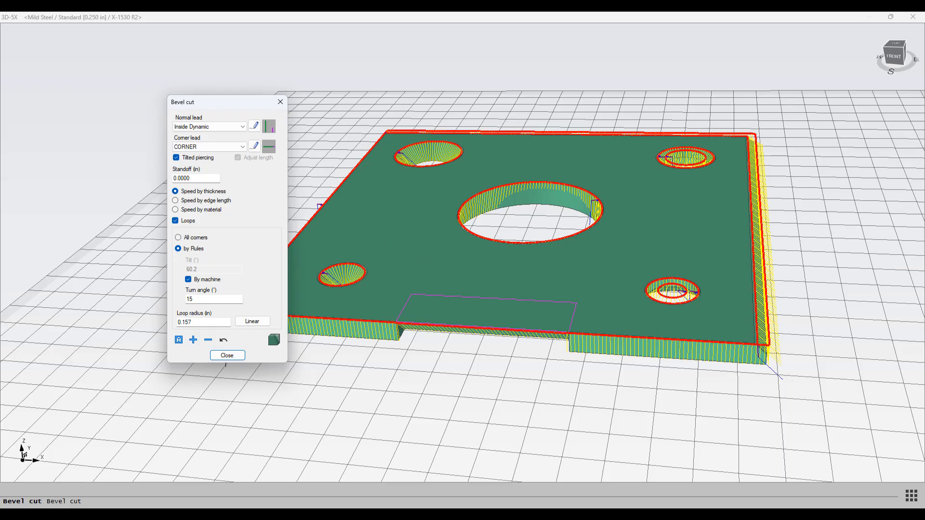
pyautogui.click(227, 355)
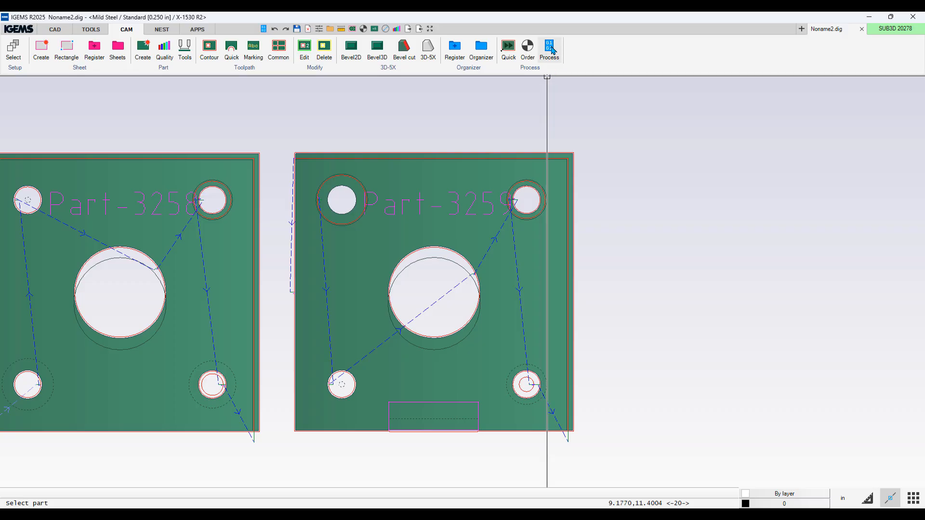
# Step: Set the cut order for the second notched part
pyautogui.click(528, 48)
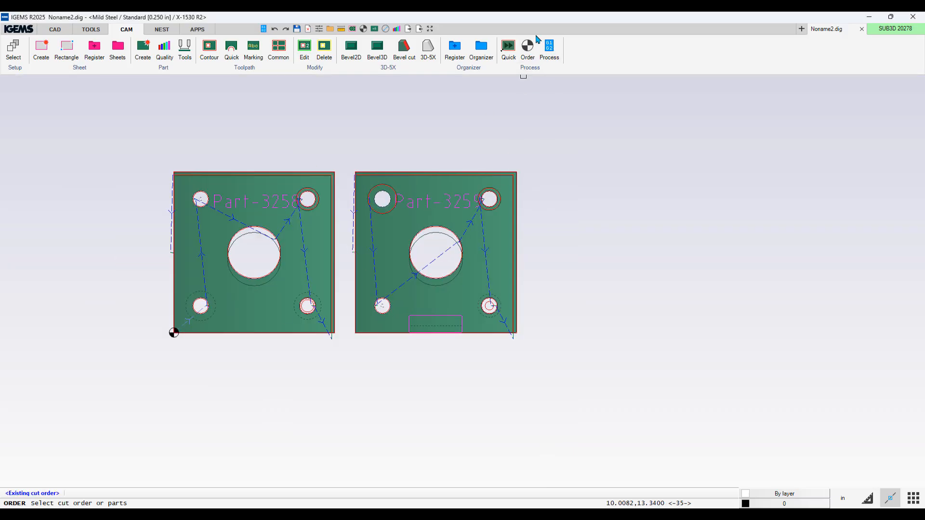
pyautogui.click(492, 228)
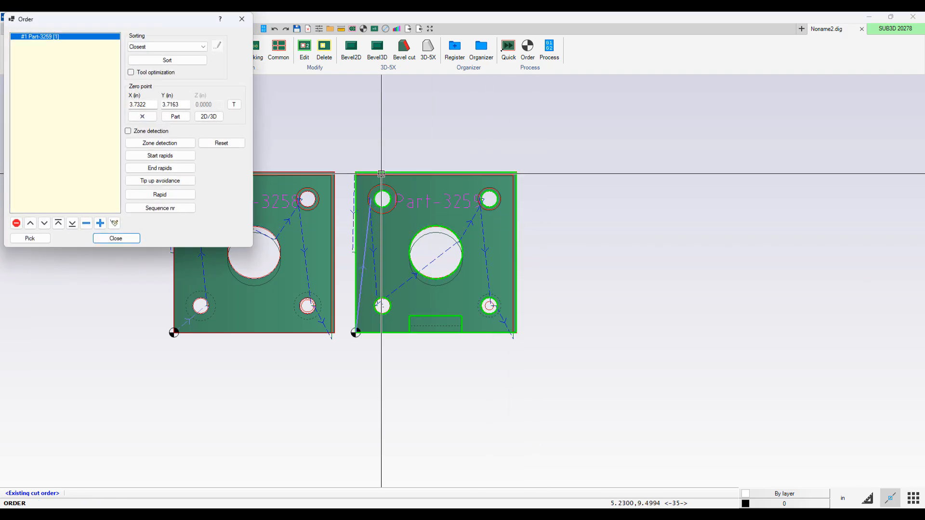
pyautogui.click(116, 239)
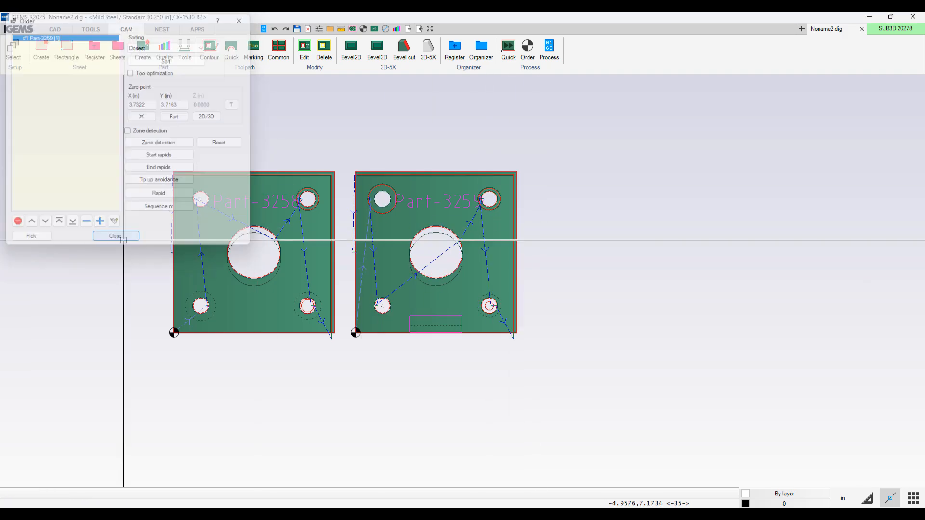
# Step: Post-process the second part's cut order with 3D simulation, accepting the WARDJet custom information and info dialogs
pyautogui.click(549, 48)
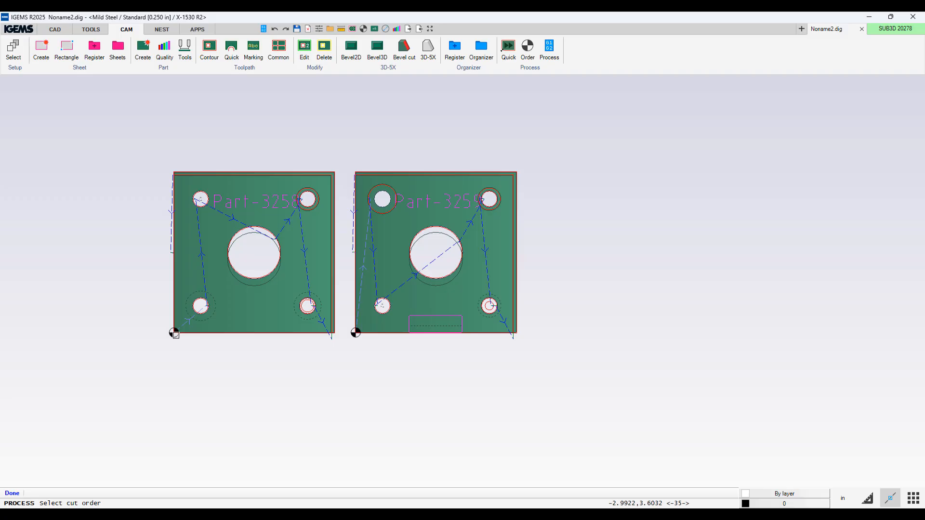
pyautogui.click(357, 332)
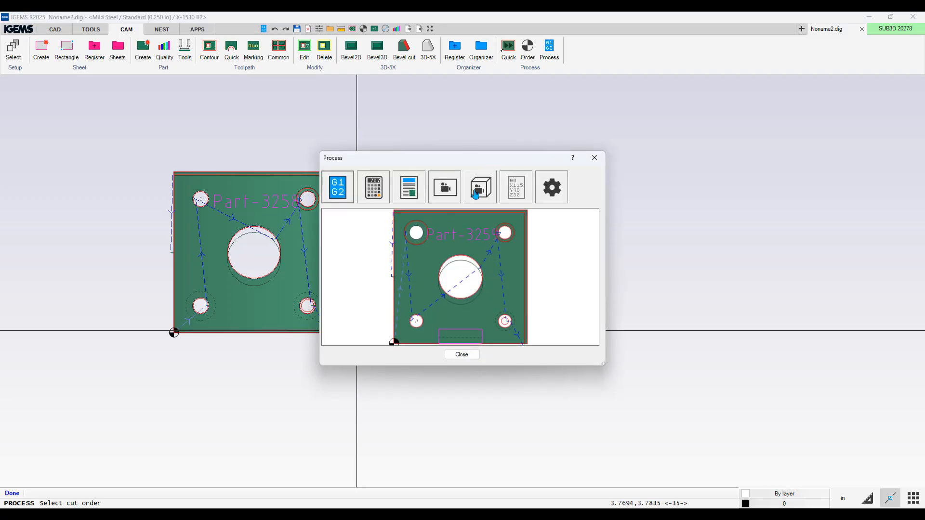
pyautogui.click(475, 193)
pyautogui.click(448, 345)
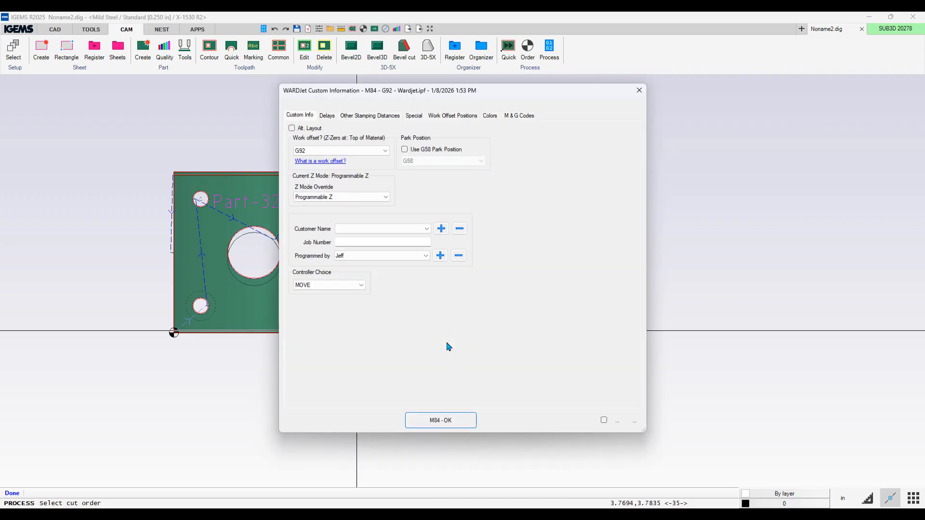
pyautogui.click(449, 424)
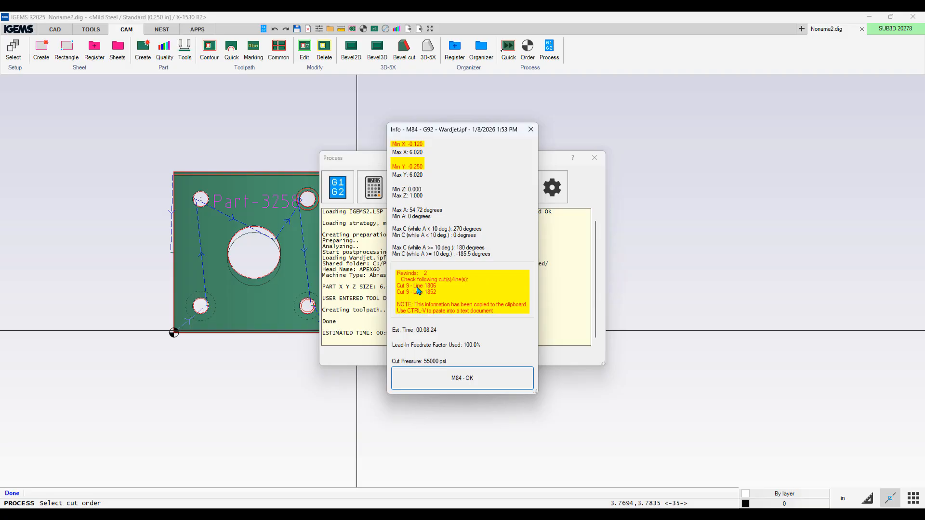
pyautogui.click(468, 378)
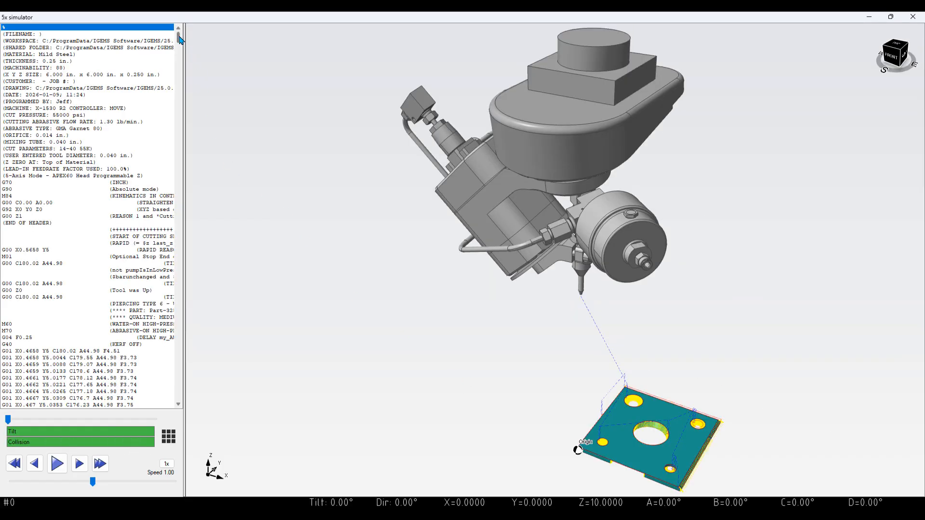
# Step: Scroll the G-code listing and play the toolpath in the 5x simulator
pyautogui.moveTo(180, 38); pyautogui.dragTo(127, 291)
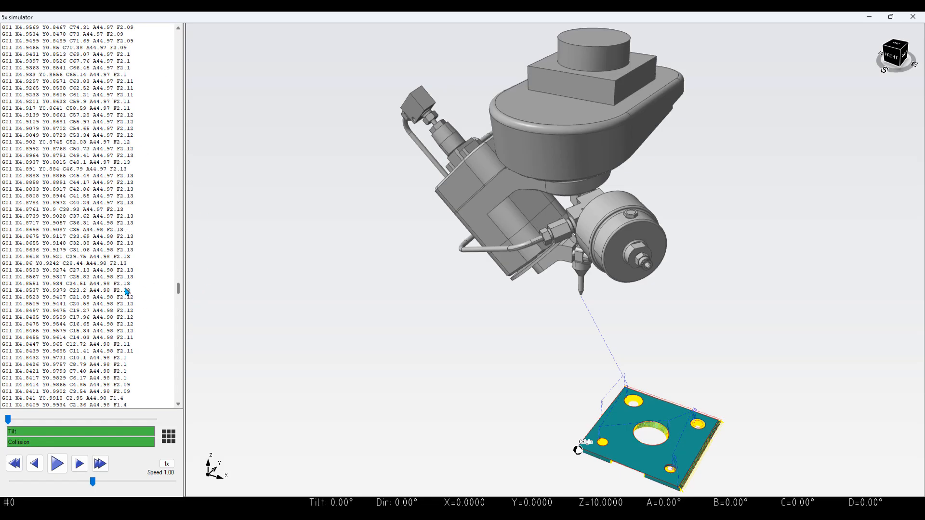
pyautogui.click(122, 291)
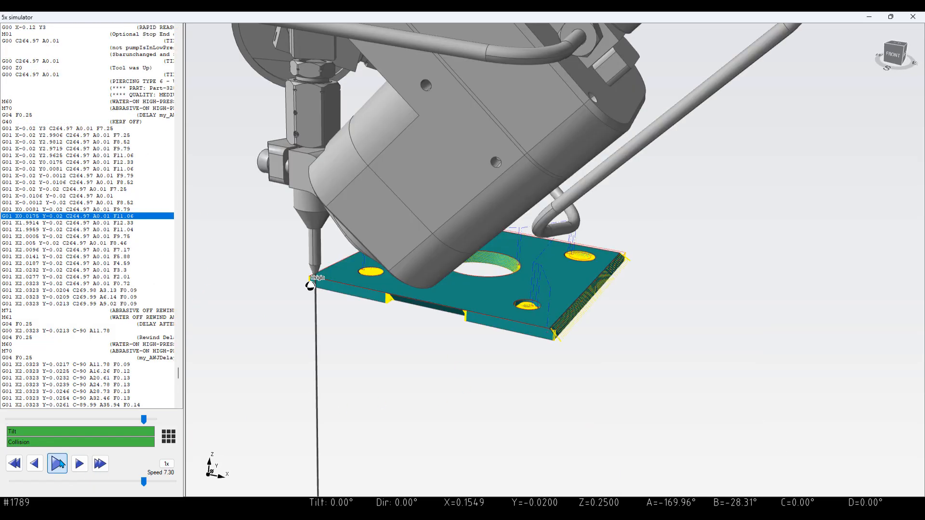
pyautogui.click(59, 465)
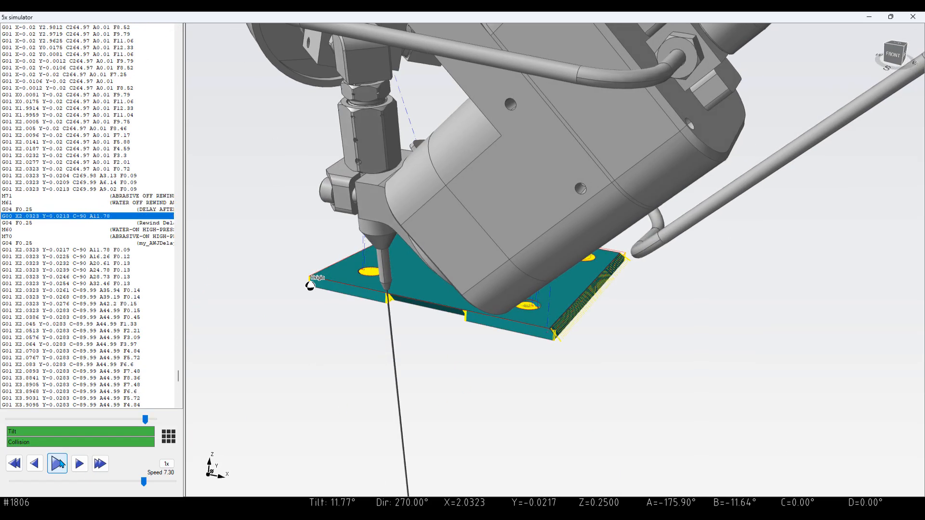
# Step: Inspect the G-code lines around the rewind in the simulator listing, then close the simulator and Process dialog
pyautogui.click(95, 250)
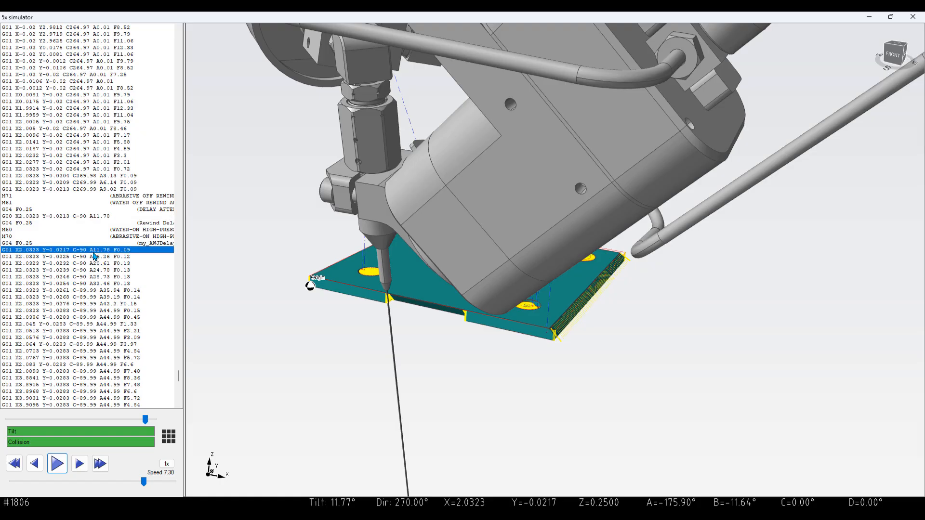
pyautogui.click(77, 223)
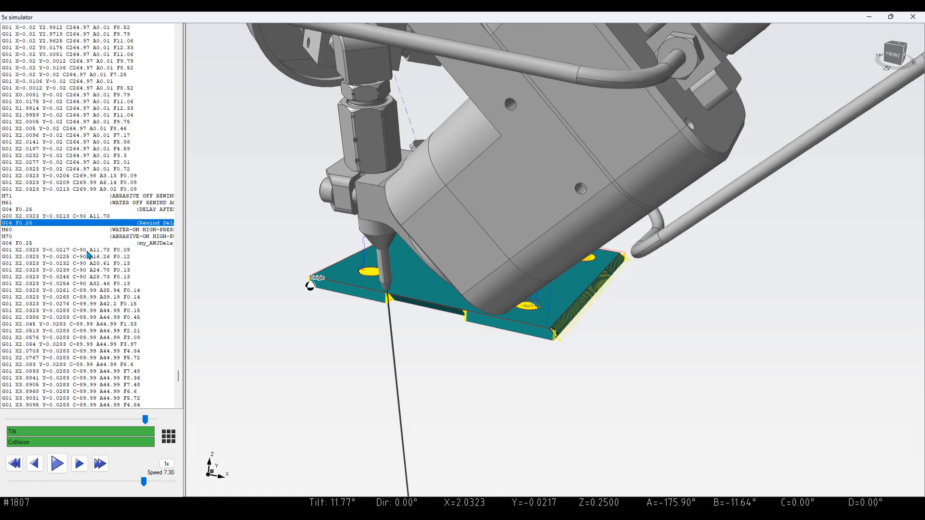
pyautogui.click(87, 250)
pyautogui.click(81, 217)
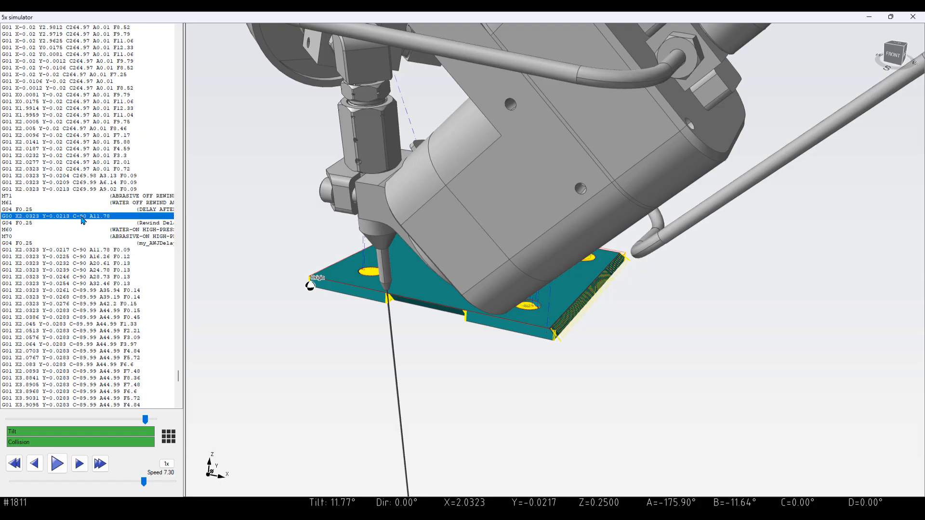
pyautogui.click(95, 251)
pyautogui.click(101, 269)
pyautogui.click(96, 216)
pyautogui.click(115, 189)
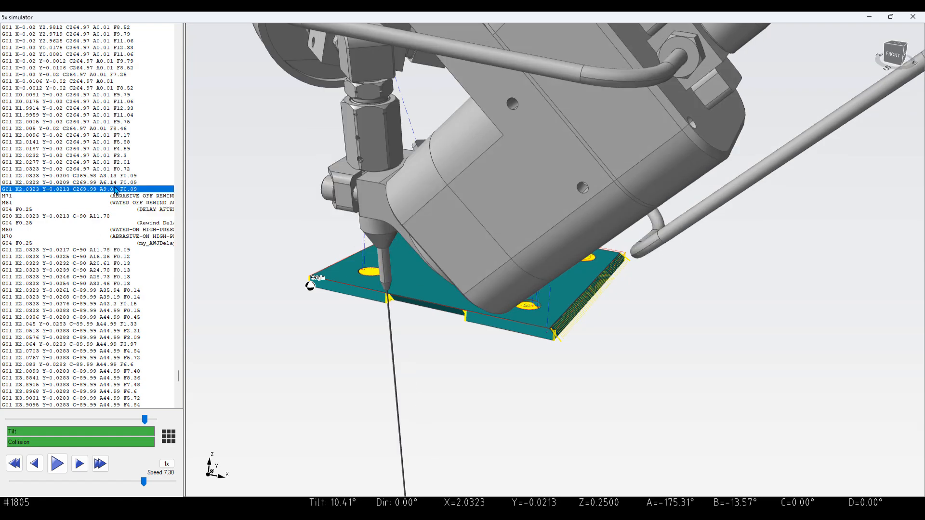
pyautogui.click(100, 182)
pyautogui.click(97, 218)
pyautogui.click(100, 183)
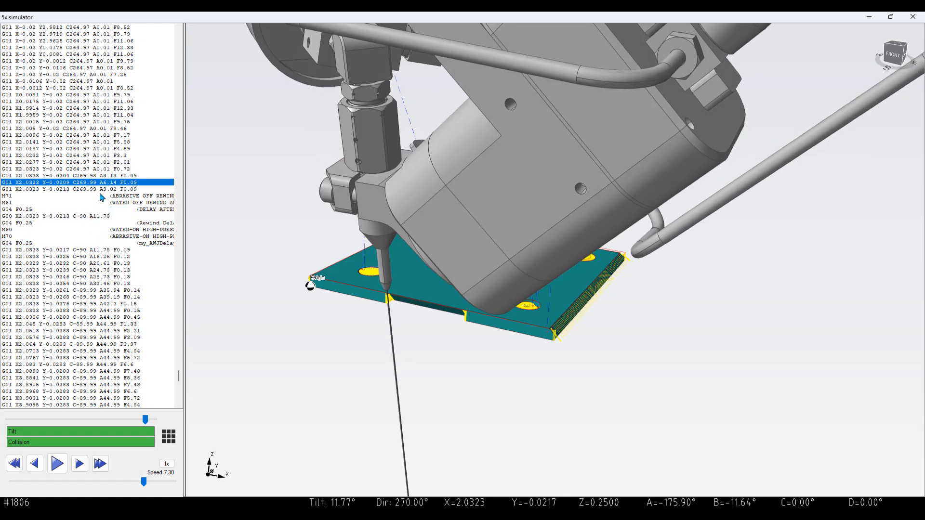
pyautogui.click(99, 195)
pyautogui.click(93, 218)
pyautogui.click(95, 190)
pyautogui.click(95, 196)
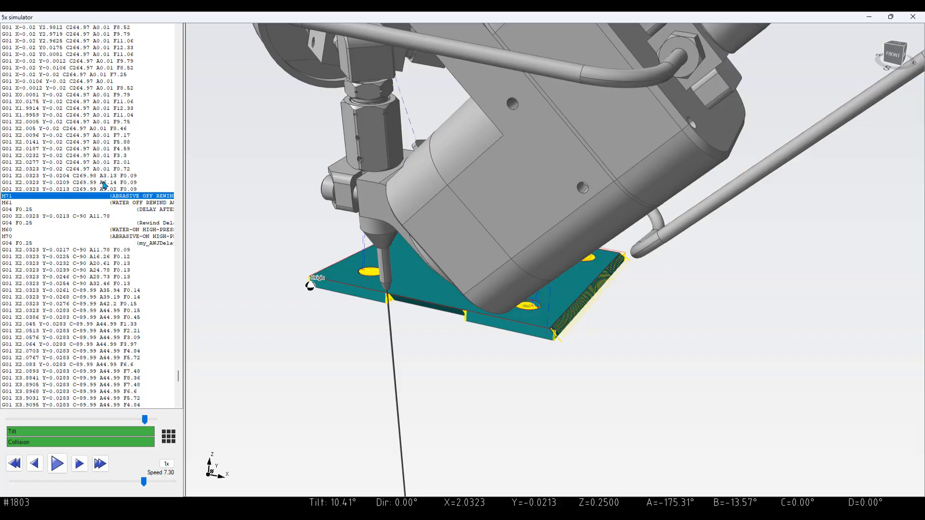
pyautogui.moveTo(103, 181); pyautogui.dragTo(102, 364)
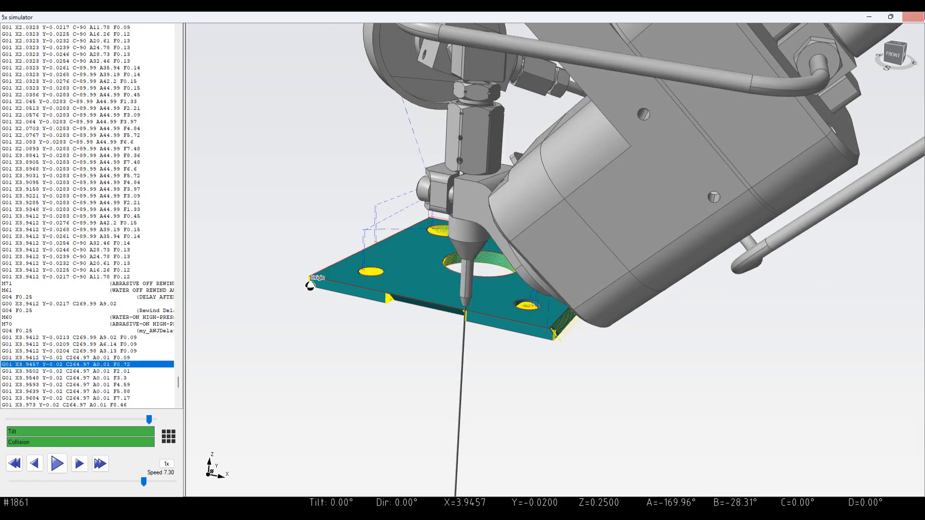
pyautogui.click(912, 18)
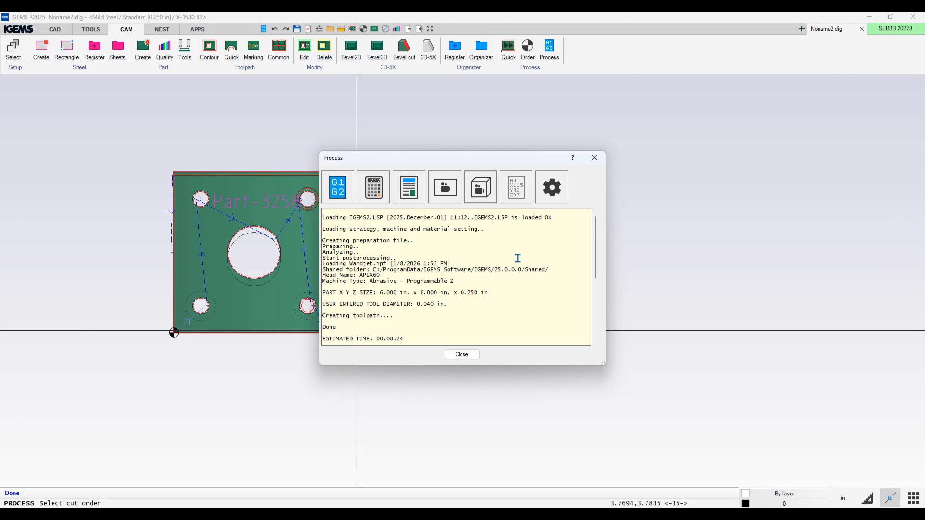
pyautogui.click(461, 355)
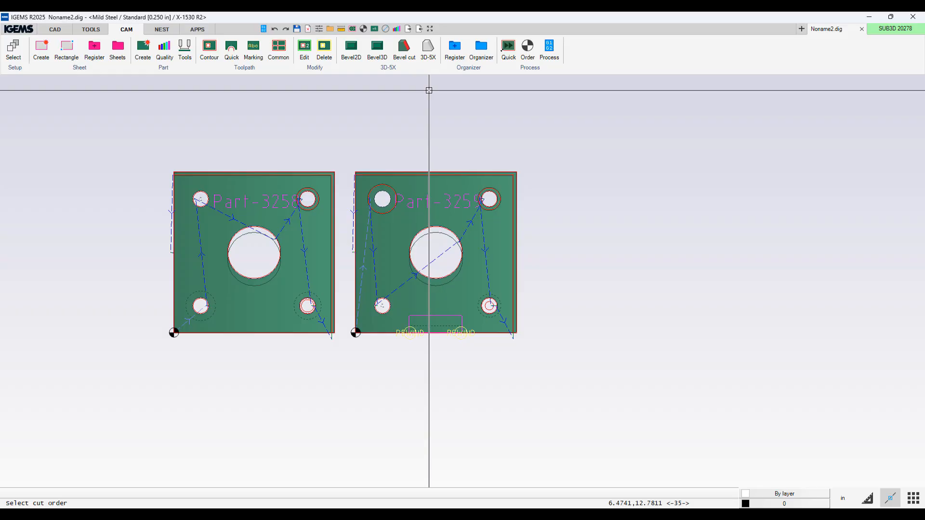
# Step: Reopen the bevel cut on the second part and delete the bevel segment along the left and front outer edges
pyautogui.click(405, 48)
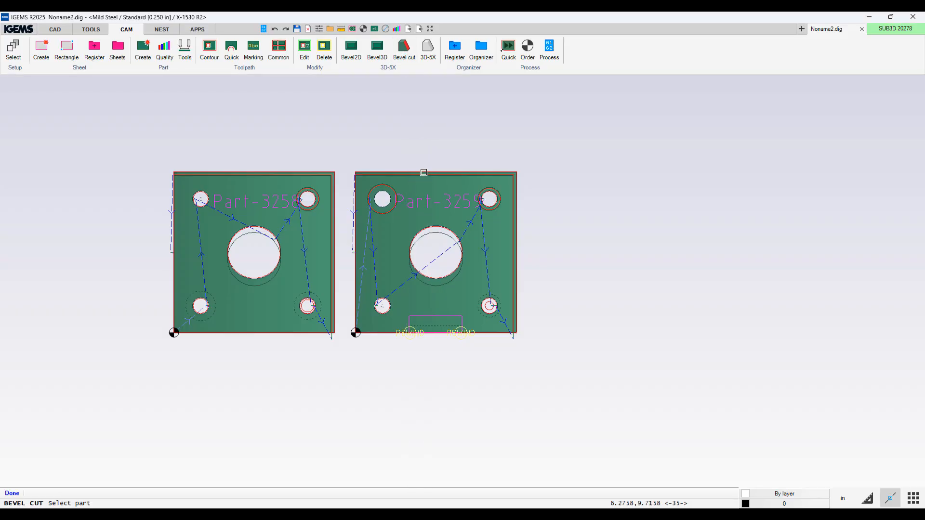
pyautogui.click(423, 172)
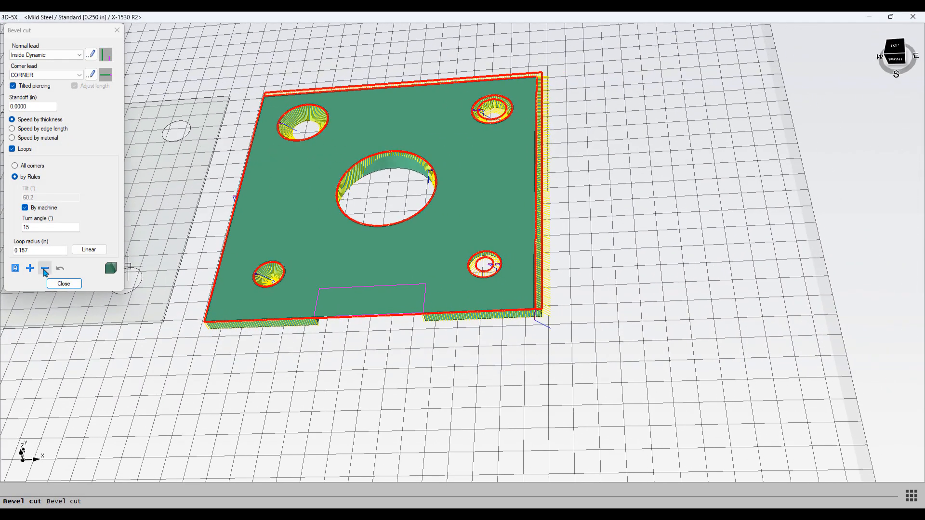
pyautogui.click(45, 269)
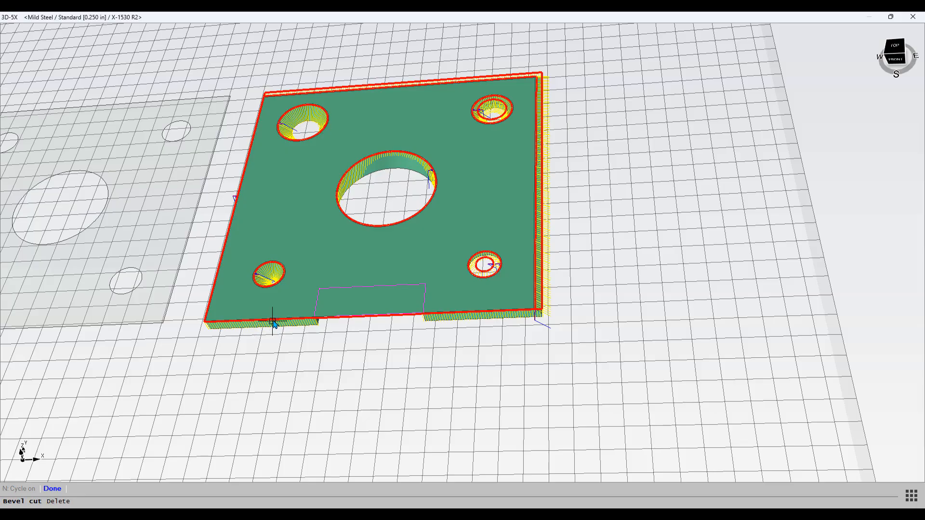
pyautogui.click(273, 319)
# Step: Add a bevel cut segment along the notch's bottom edge, from its left corner to its right corner
pyautogui.scroll(4, 317, 319)
pyautogui.scroll(-1, 317, 318)
pyautogui.moveTo(317, 319); pyautogui.dragTo(320, 255, button='middle')
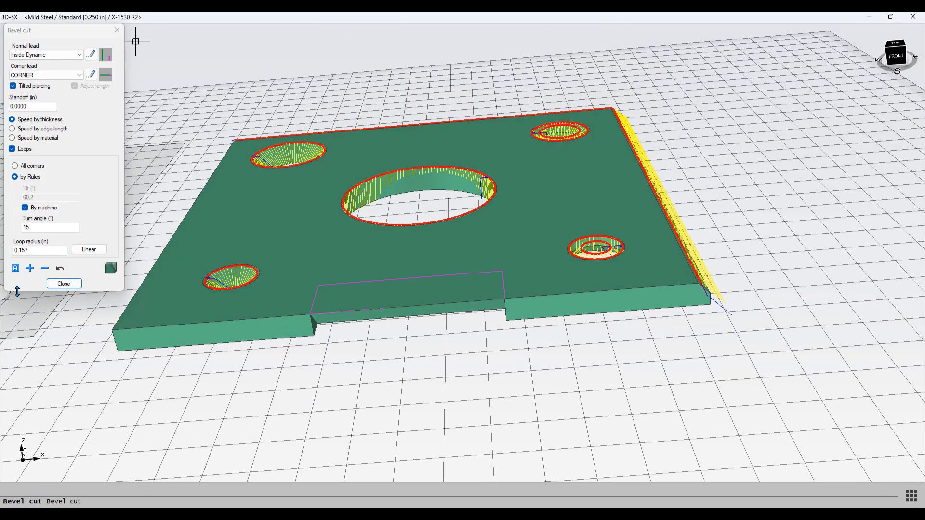
pyautogui.click(31, 269)
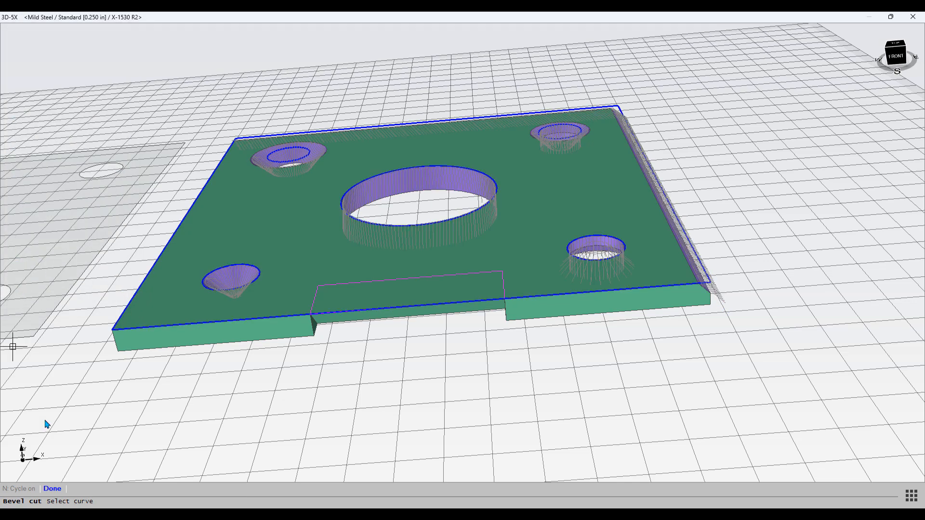
pyautogui.click(356, 312)
pyautogui.click(311, 314)
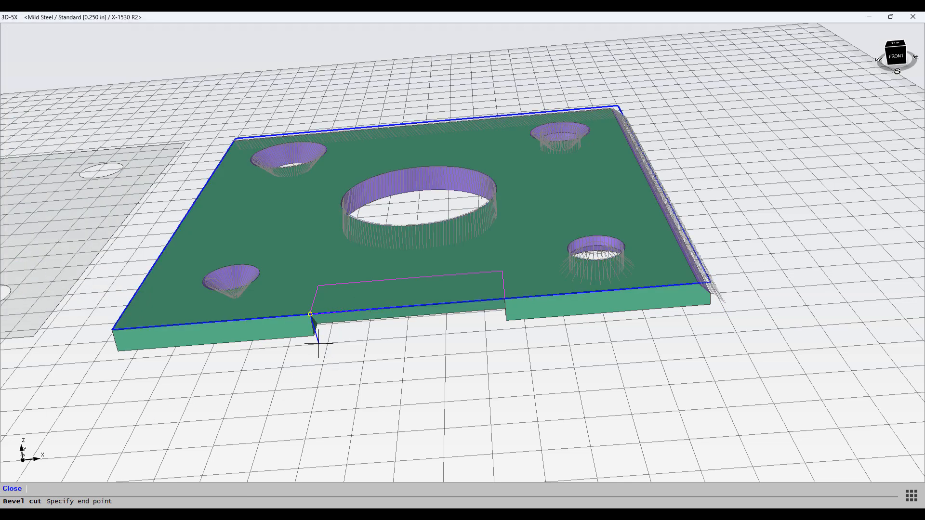
pyautogui.click(505, 328)
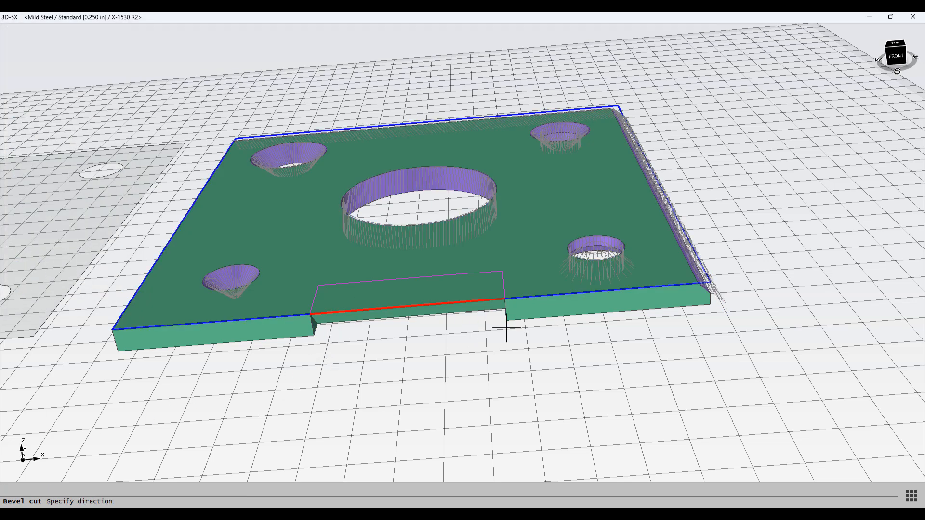
pyautogui.click(432, 335)
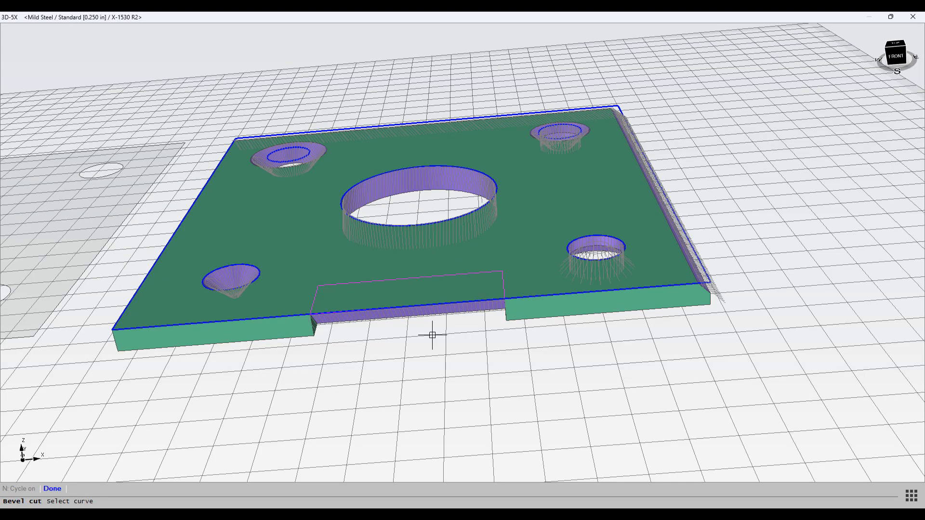
pyautogui.scroll(4, 374, 332)
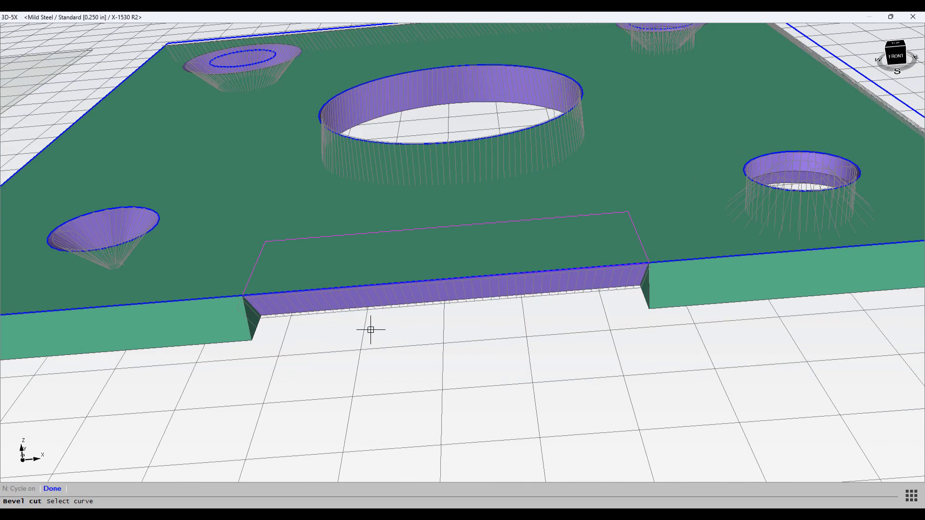
# Step: Add a bevel cut segment around the plate's outer edges from the notch's right corner to its left corner, then close the bevel dialog
pyautogui.moveTo(371, 331); pyautogui.dragTo(339, 346, button='middle')
pyautogui.scroll(-5, 338, 346)
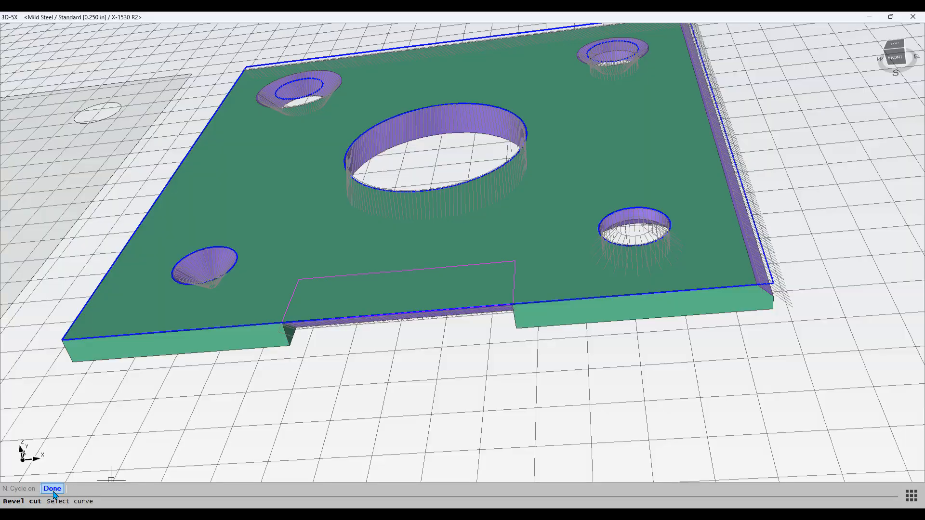
pyautogui.click(52, 489)
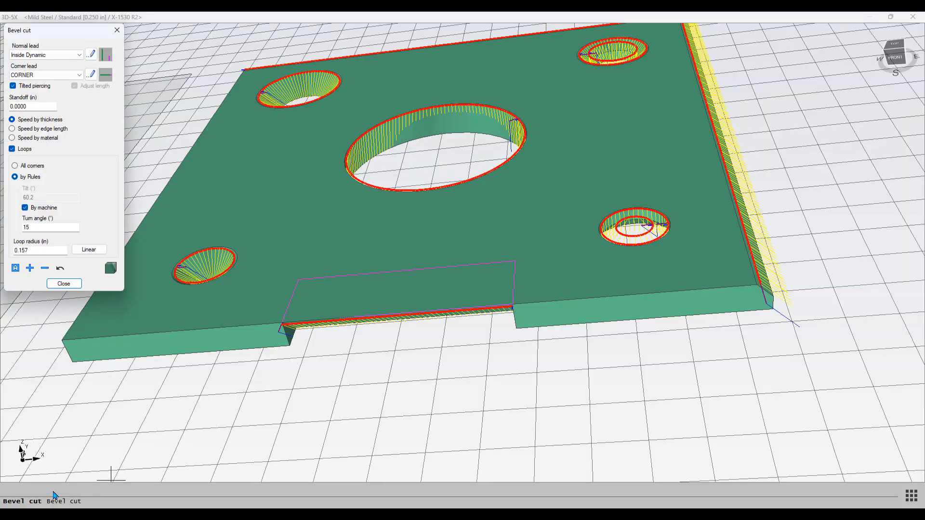
pyautogui.click(30, 268)
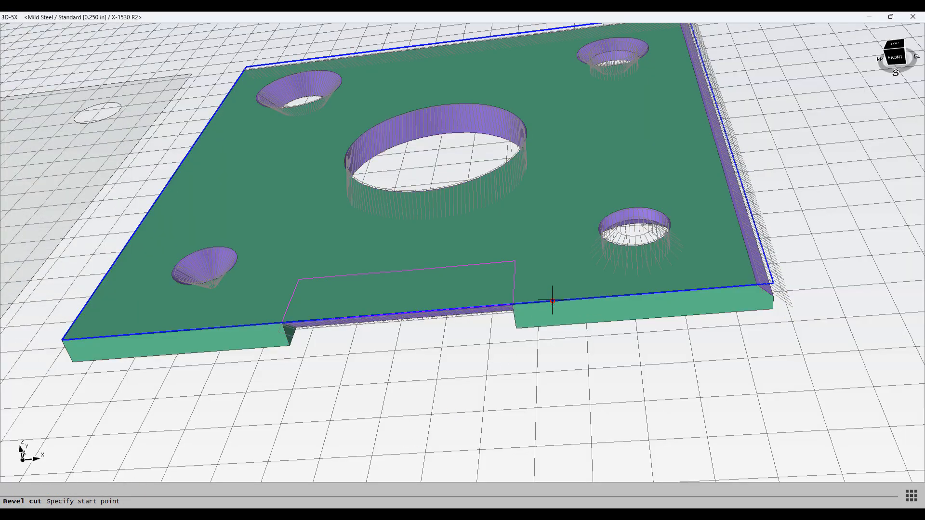
pyautogui.click(509, 307)
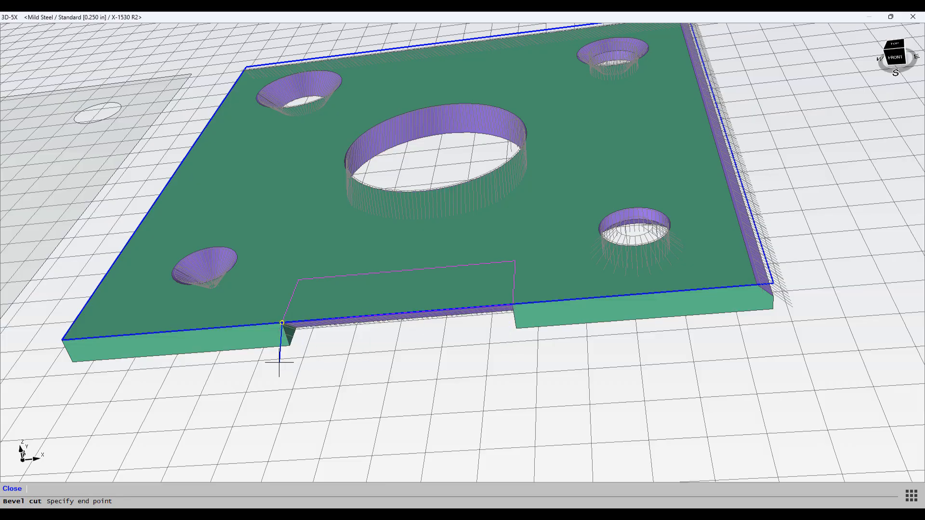
pyautogui.click(282, 323)
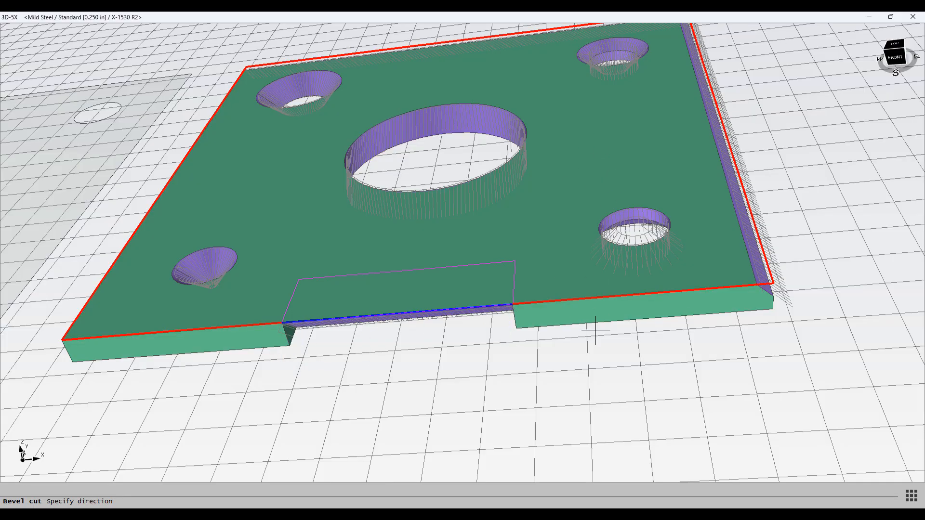
pyautogui.click(631, 308)
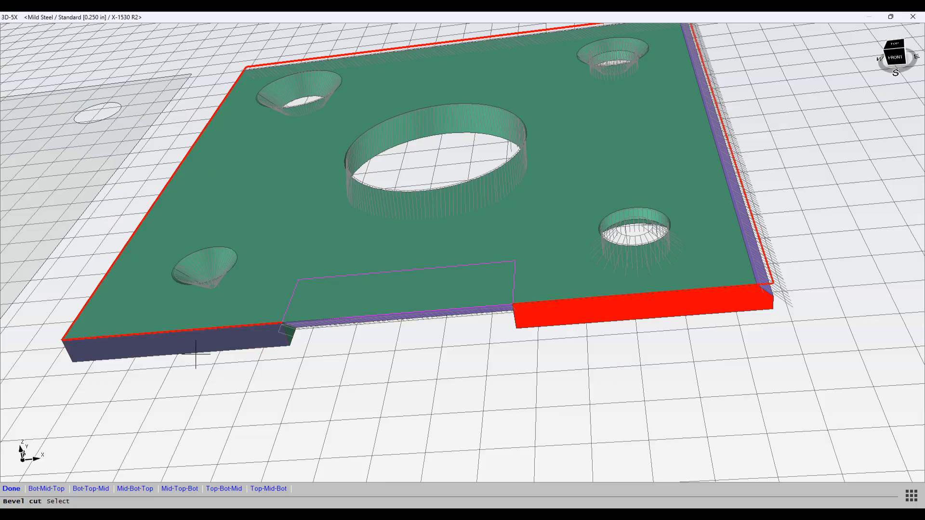
pyautogui.click(42, 488)
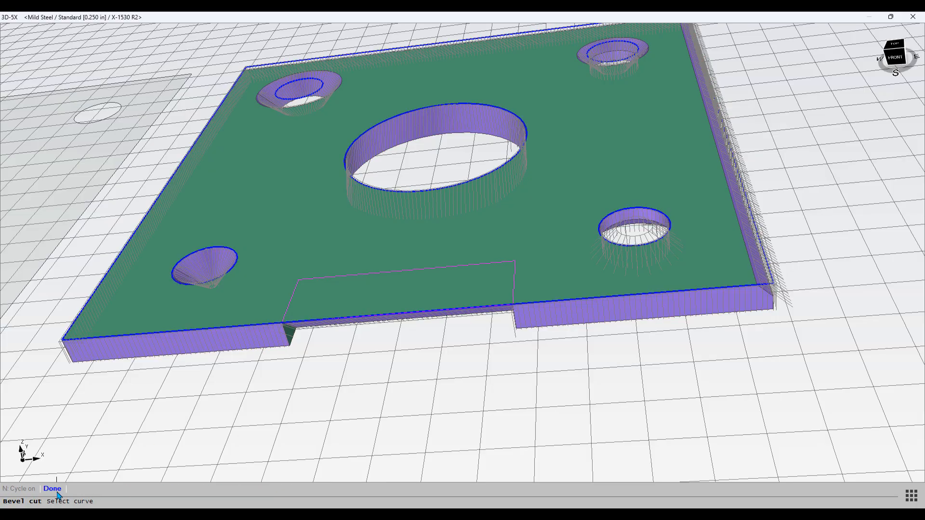
pyautogui.click(52, 489)
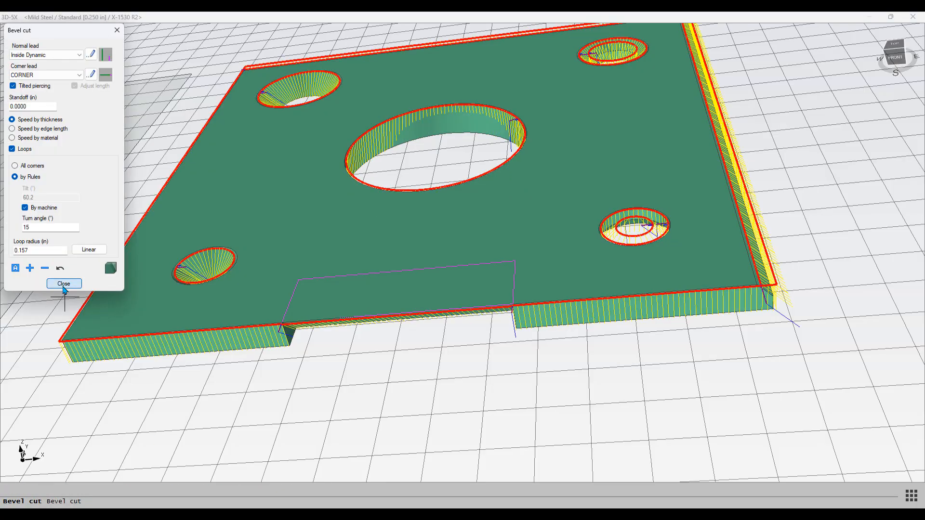
pyautogui.click(63, 284)
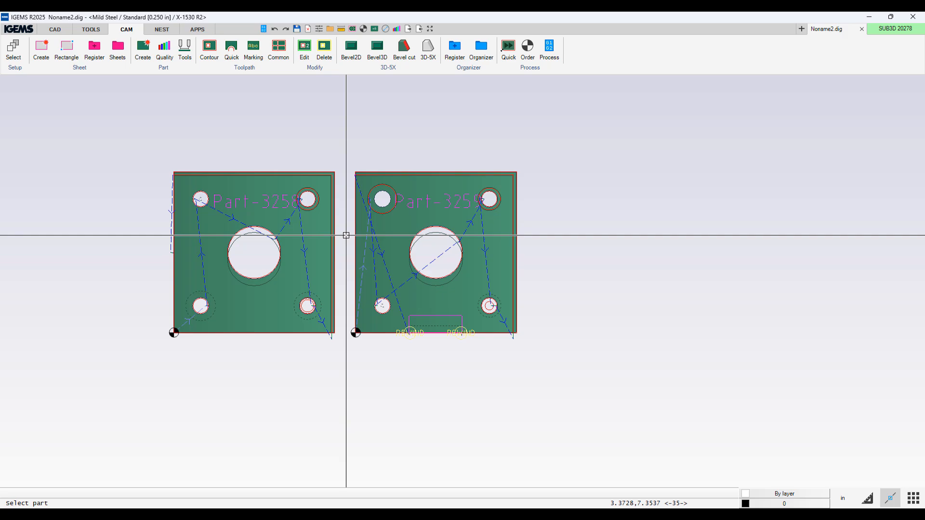
# Step: Post-process both parts in cut order, accepting the machine options and the process info
pyautogui.click(549, 48)
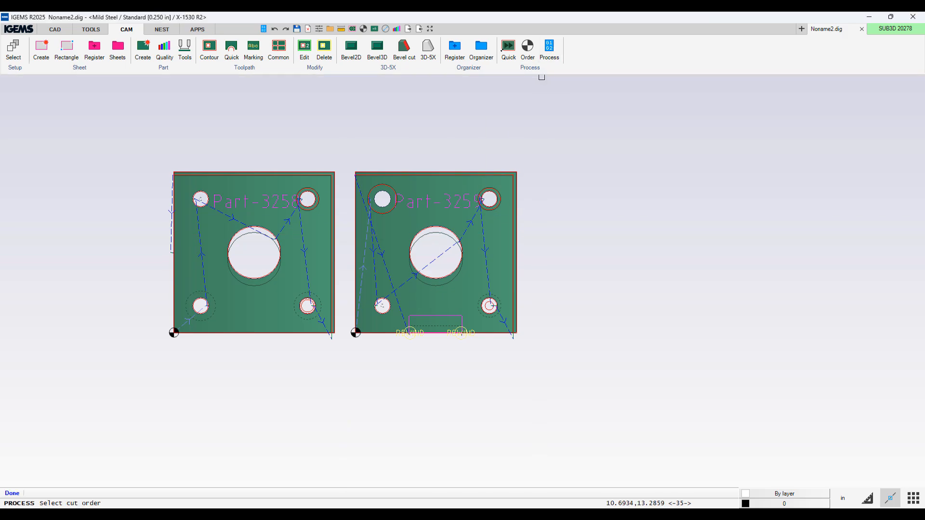
pyautogui.click(356, 332)
pyautogui.click(477, 184)
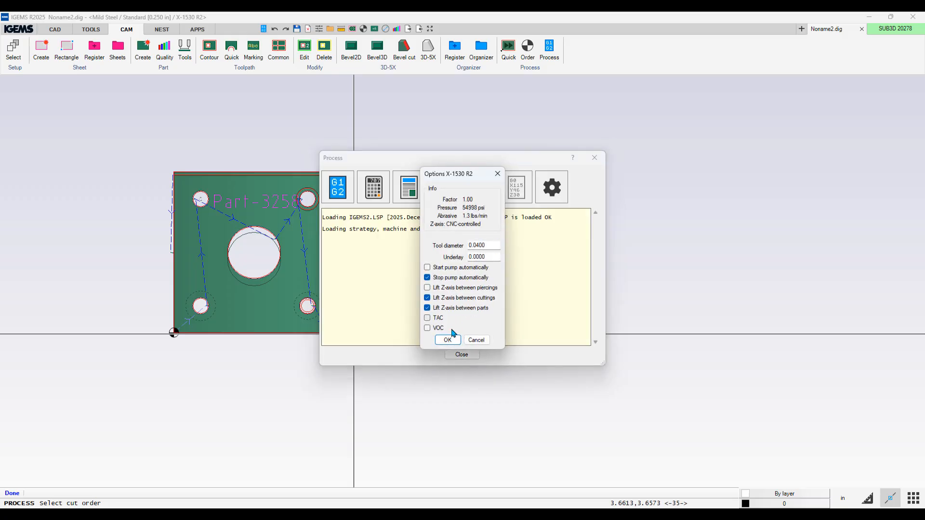
pyautogui.click(446, 339)
pyautogui.click(420, 423)
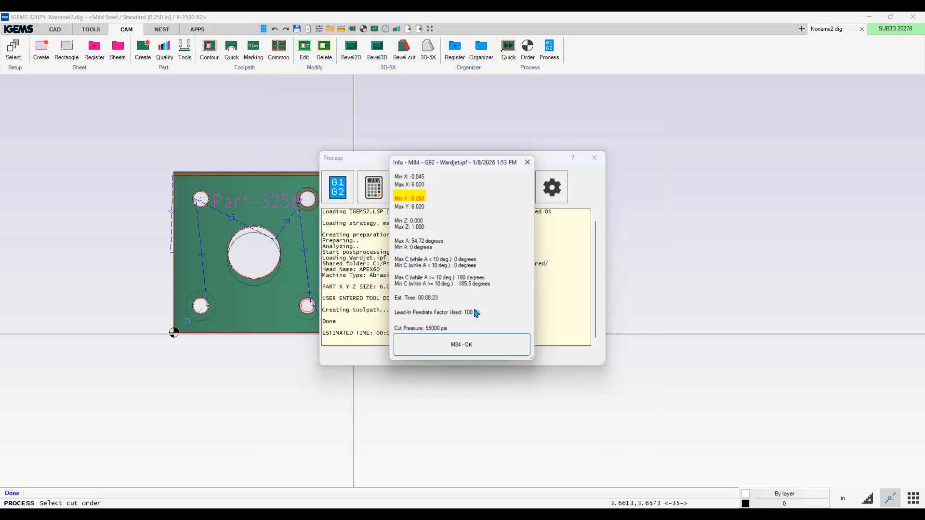
pyautogui.click(461, 354)
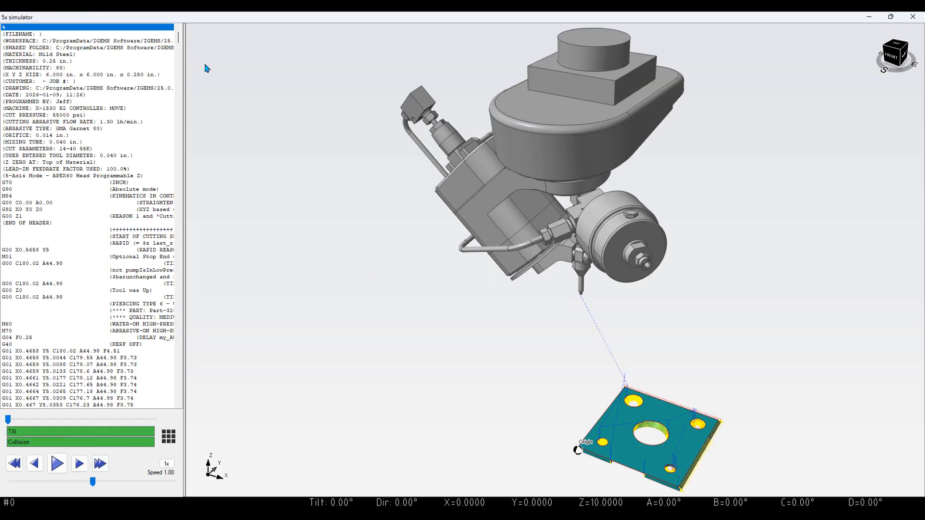
# Step: Inspect the G-code lines of the notch bevel cut in the simulator listing and 3D view
pyautogui.moveTo(182, 42); pyautogui.dragTo(181, 379)
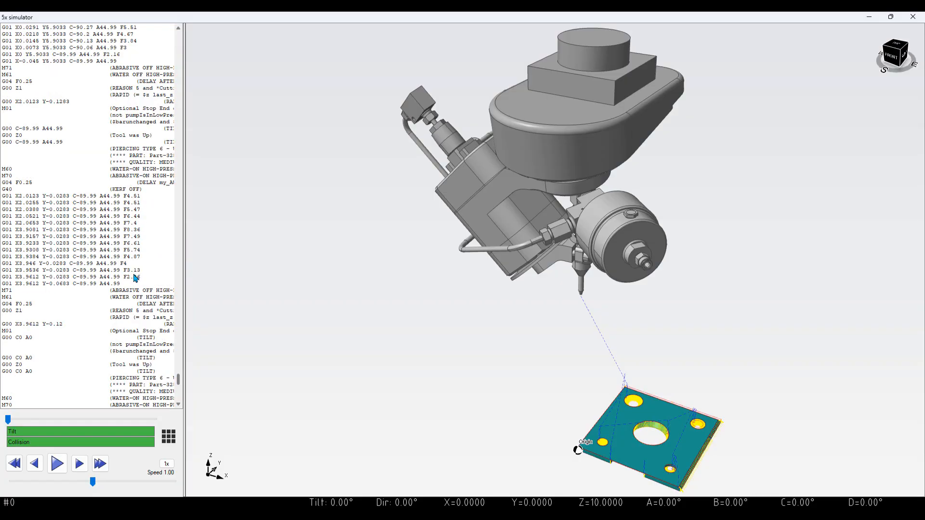
pyautogui.click(103, 203)
pyautogui.moveTo(586, 329); pyautogui.dragTo(354, 33, button='middle')
pyautogui.scroll(5, 437, 204)
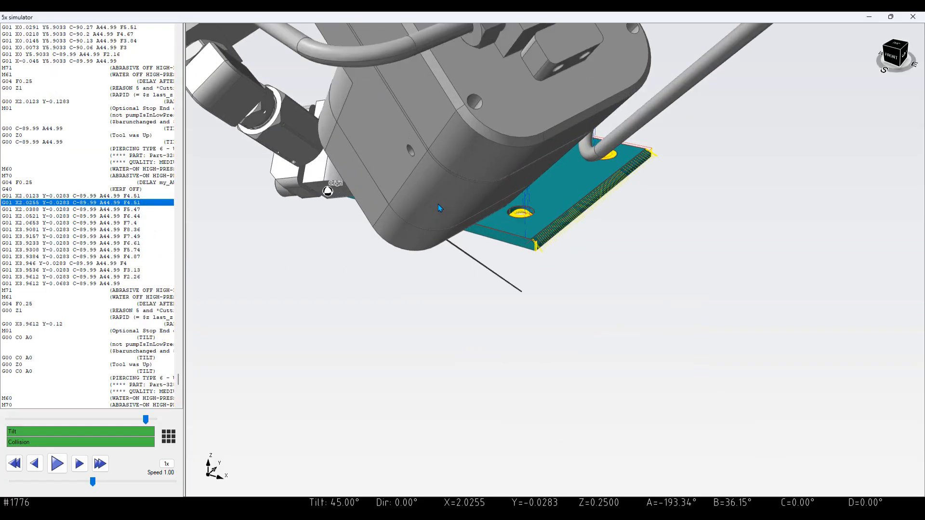
pyautogui.moveTo(415, 174); pyautogui.dragTo(425, 209, button='middle')
pyautogui.click(49, 144)
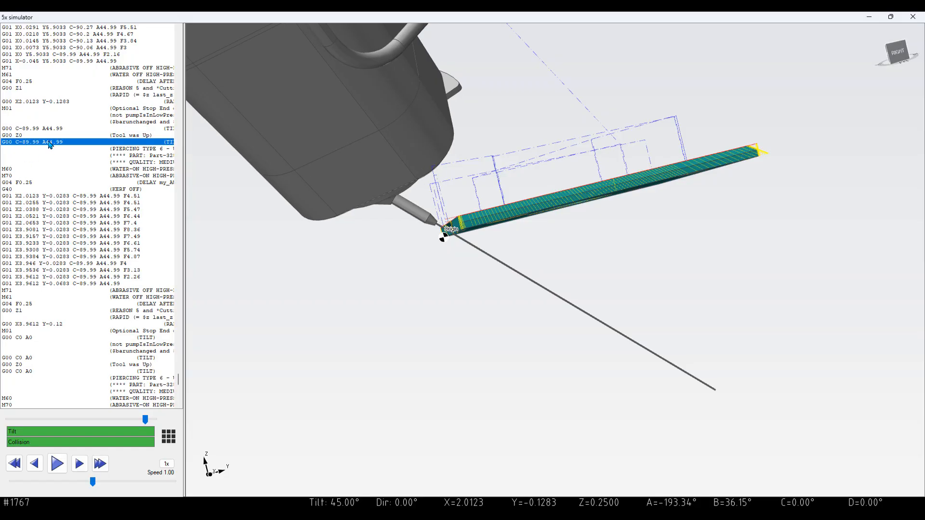
pyautogui.click(67, 204)
pyautogui.moveTo(63, 251); pyautogui.dragTo(63, 264)
pyautogui.click(54, 325)
pyautogui.scroll(-4, 68, 285)
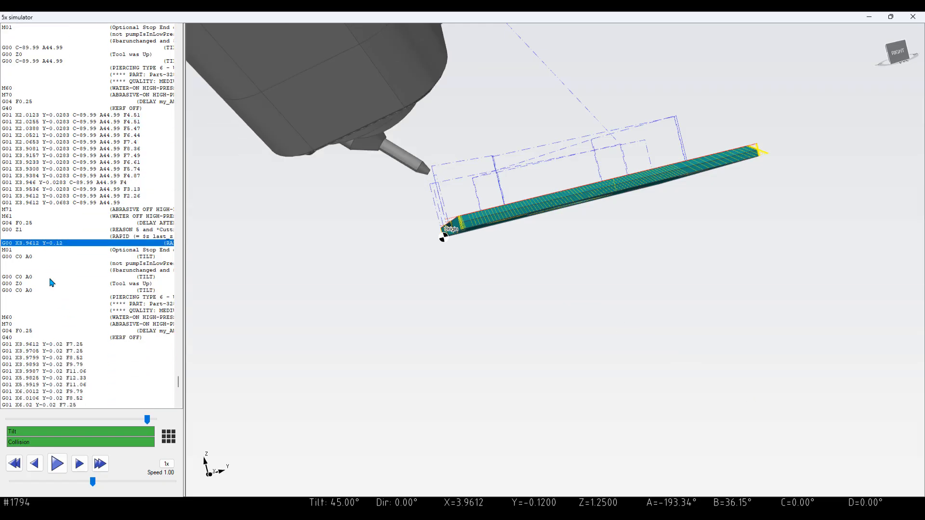
# Step: Play the toolpath from the straight cut along the notch in the 5x simulator, then close it
pyautogui.click(48, 278)
pyautogui.click(48, 296)
pyautogui.click(60, 364)
pyautogui.moveTo(432, 294); pyautogui.dragTo(496, 290, button='middle')
pyautogui.click(58, 464)
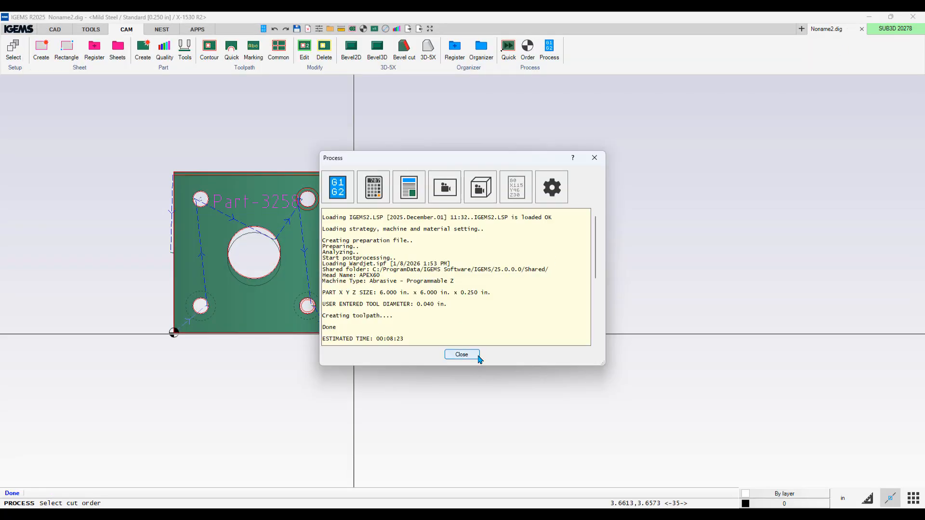
pyautogui.click(470, 357)
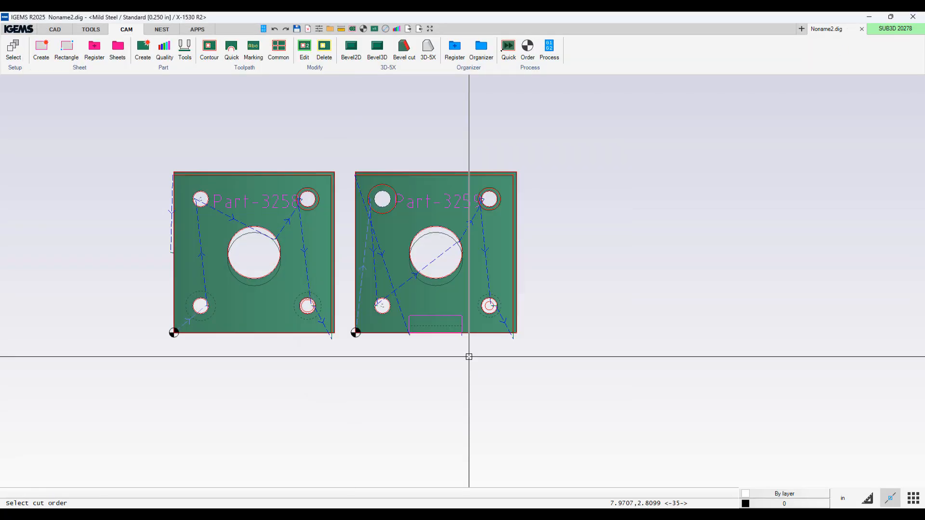